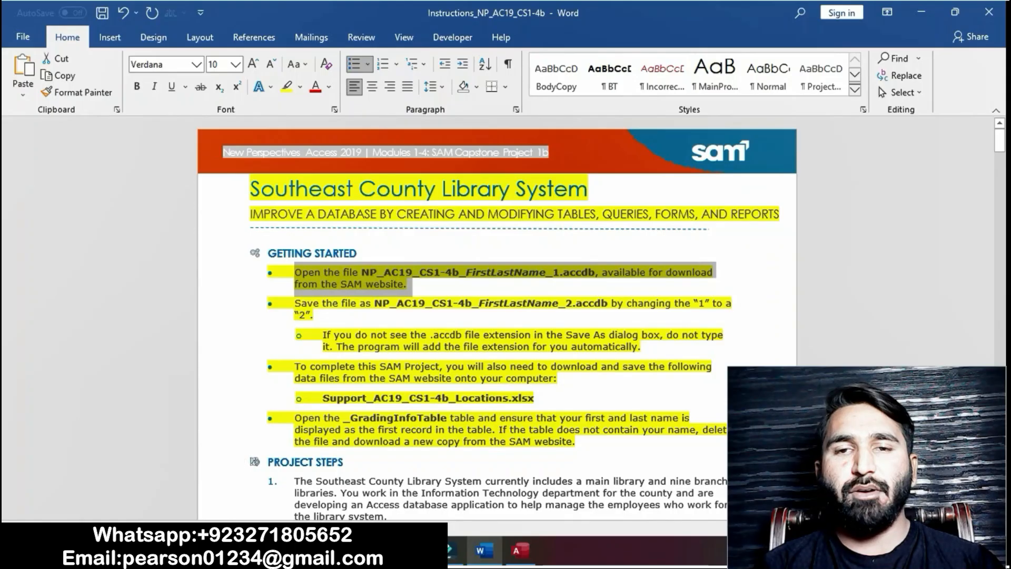
Step: Switch to the Access database and enable its disabled active content
left_click(520, 551)
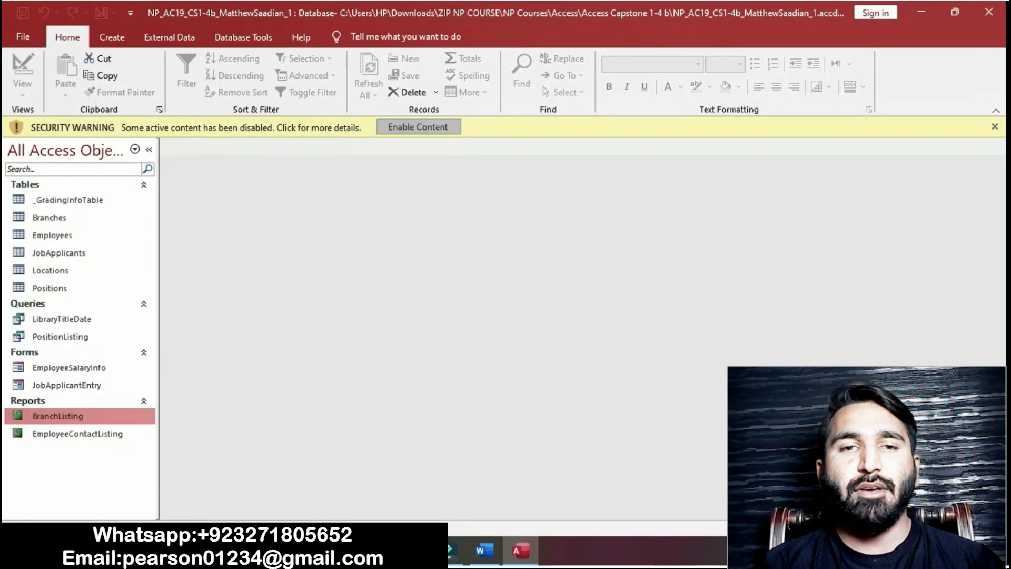
left_click(418, 127)
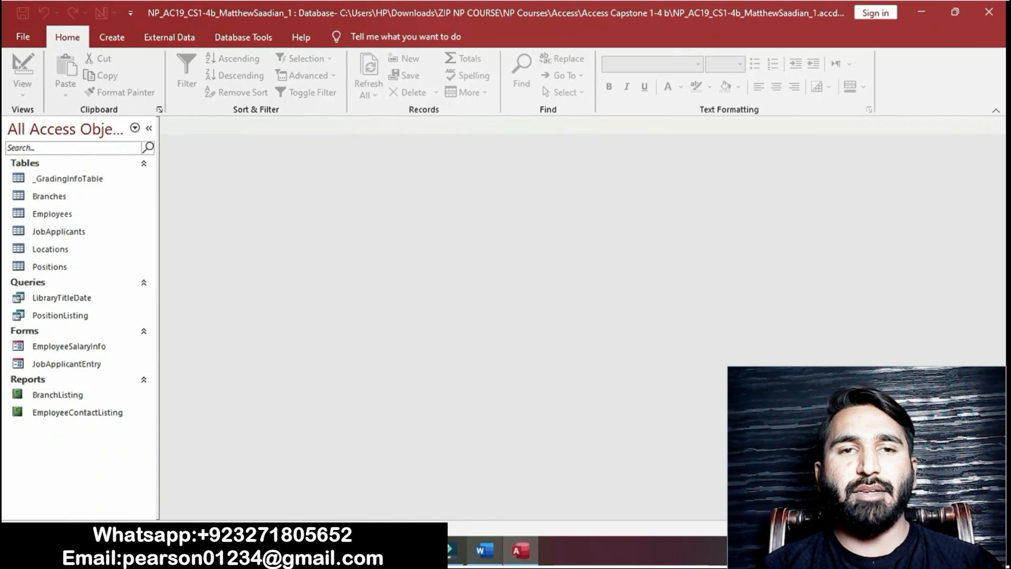
Step: Switch to the Word instructions and highlight all of project step 1, including sub-steps a and b, in yellow
left_click(484, 550)
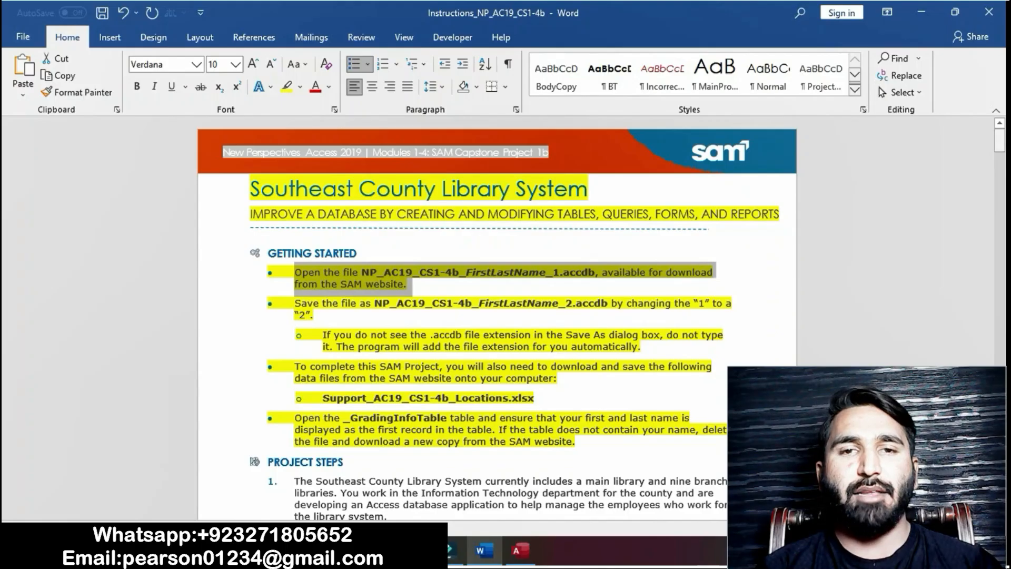
left_click_drag(999, 140, 999, 152)
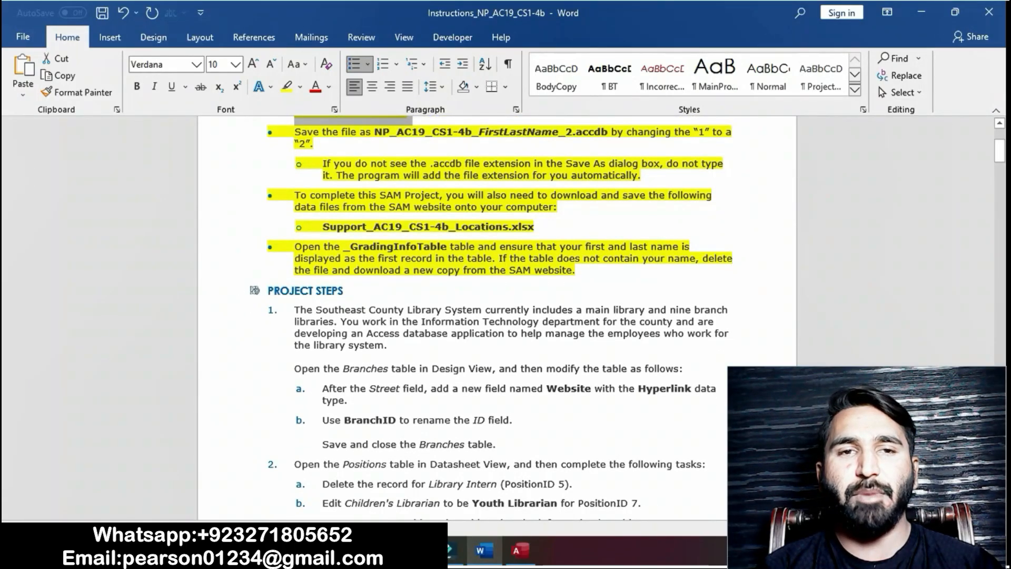
left_click_drag(295, 310, 502, 445)
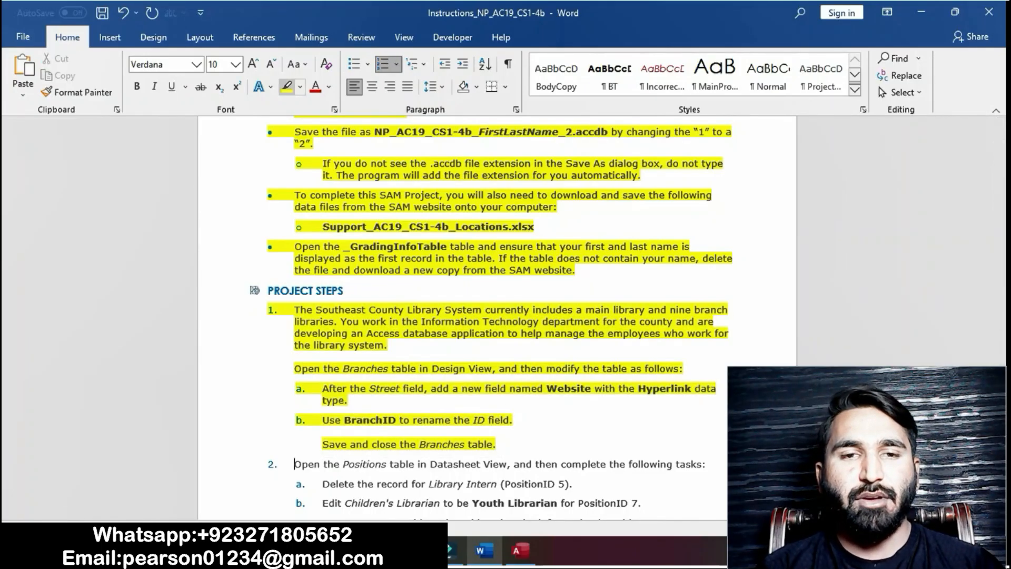
left_click(287, 87)
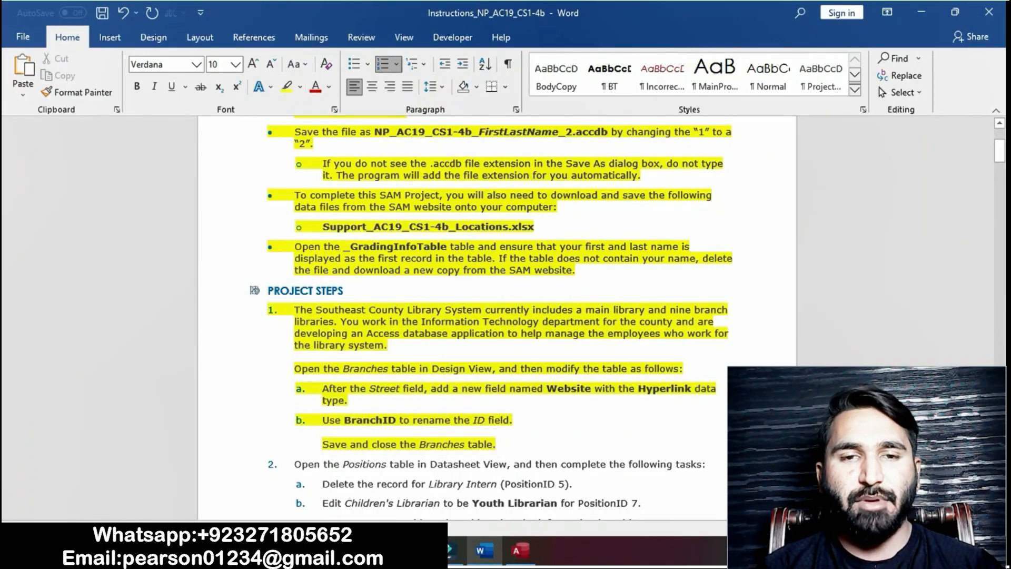
Step: Review the introduction of project step 1, switch to Access and open the Branches table in Design View
left_click_drag(295, 309, 394, 346)
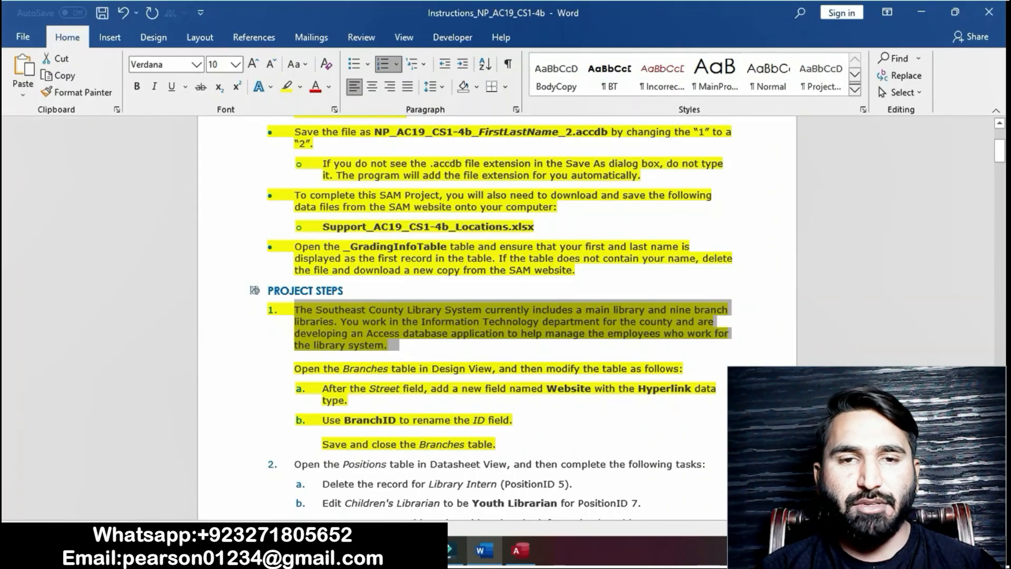
left_click(295, 368)
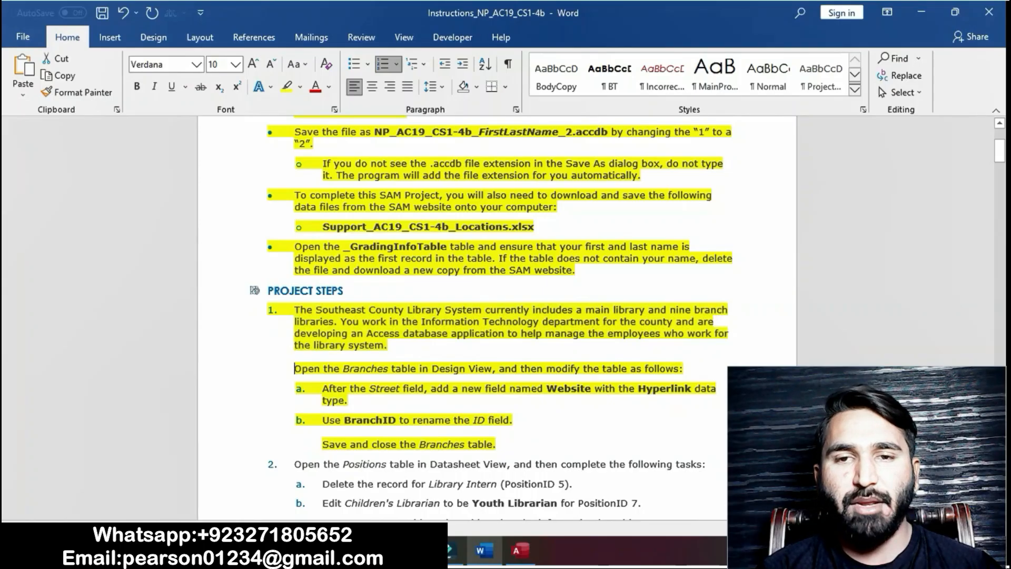
key("shift+Down")
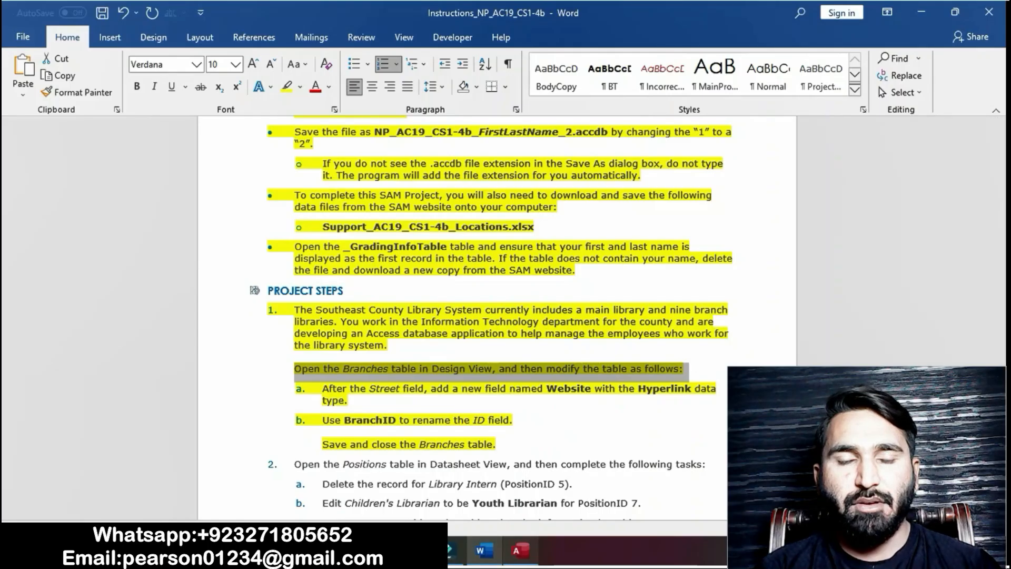
left_click(519, 550)
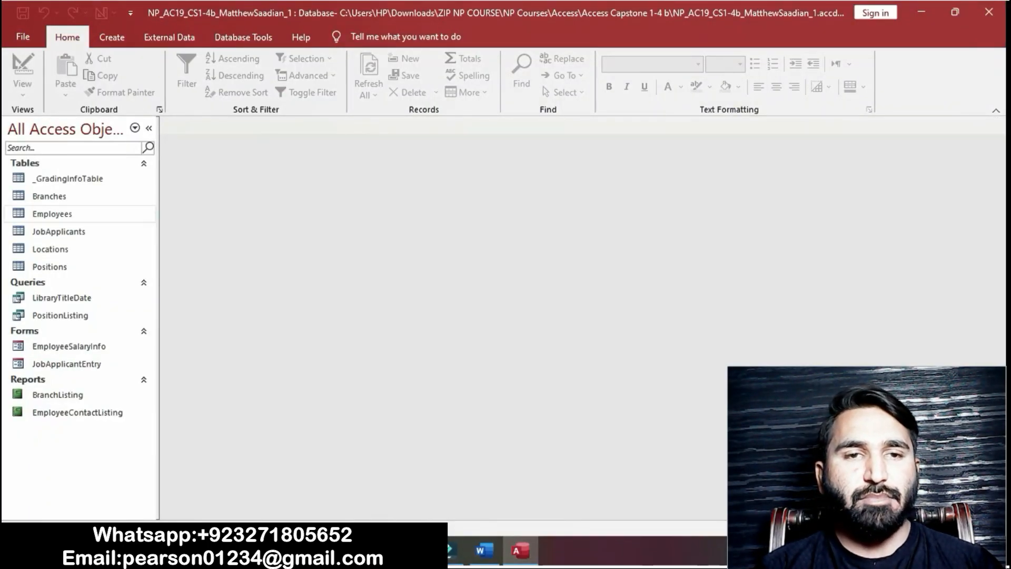
double_click(138, 198)
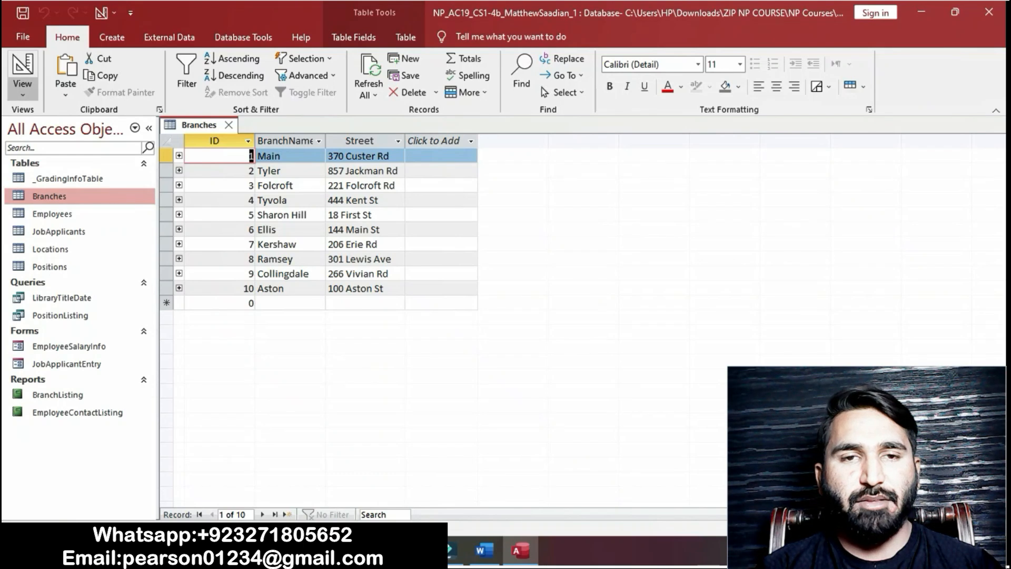
left_click(22, 90)
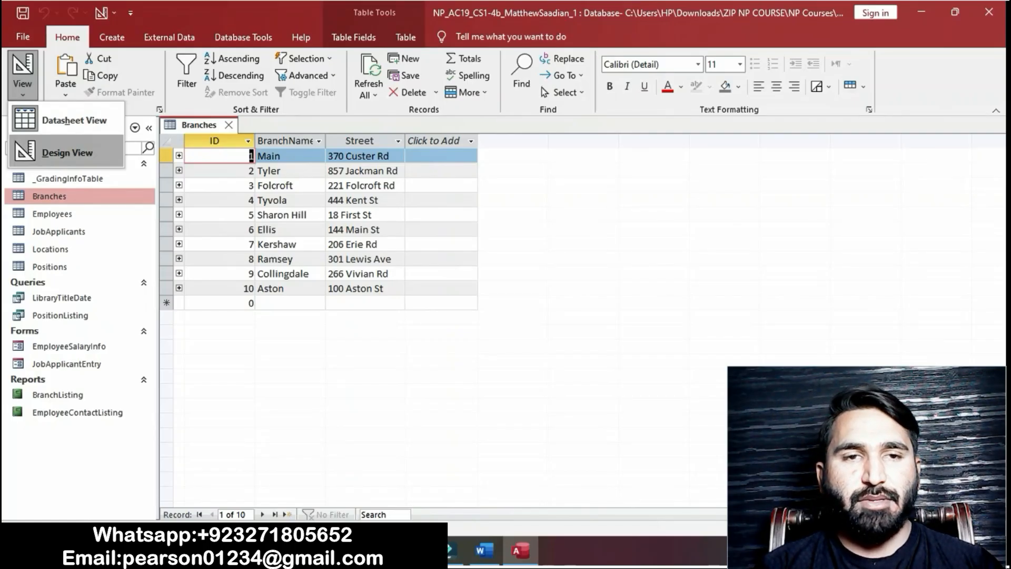
left_click(67, 152)
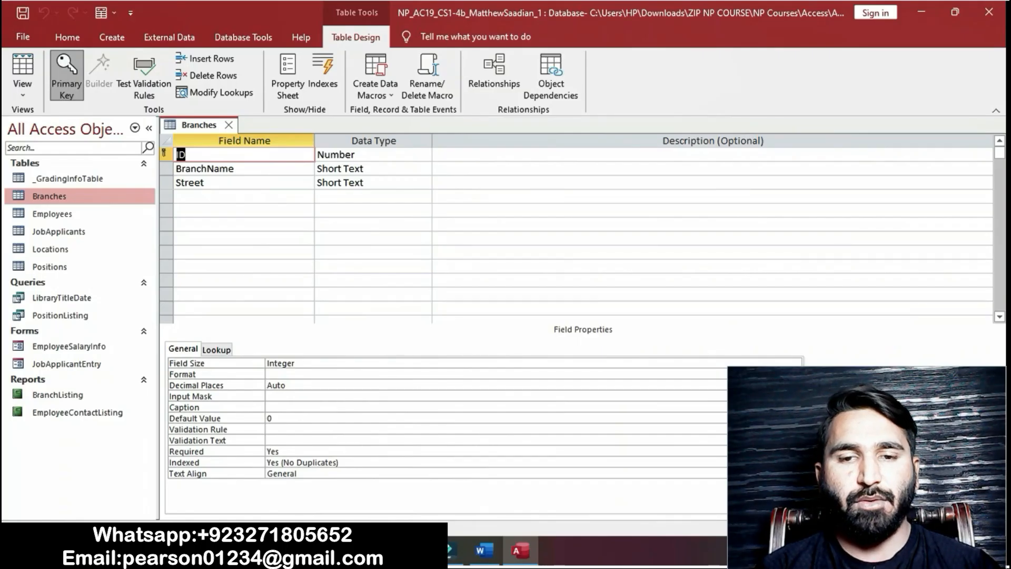
Step: Copy the field name Website from sub-step a in Word and add it as a new field below Street in the Access Branches table
left_click(484, 550)
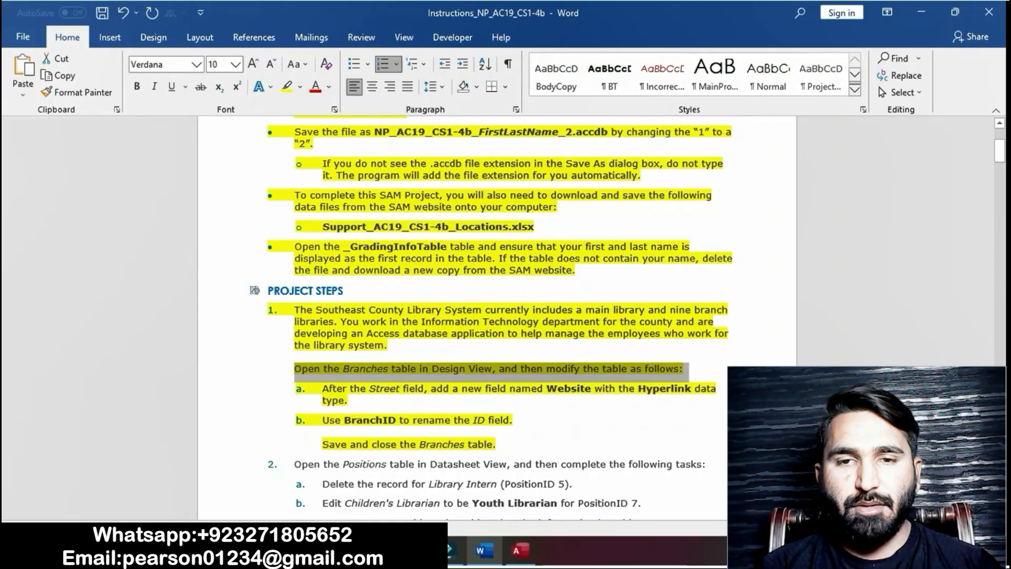
left_click_drag(322, 388, 351, 402)
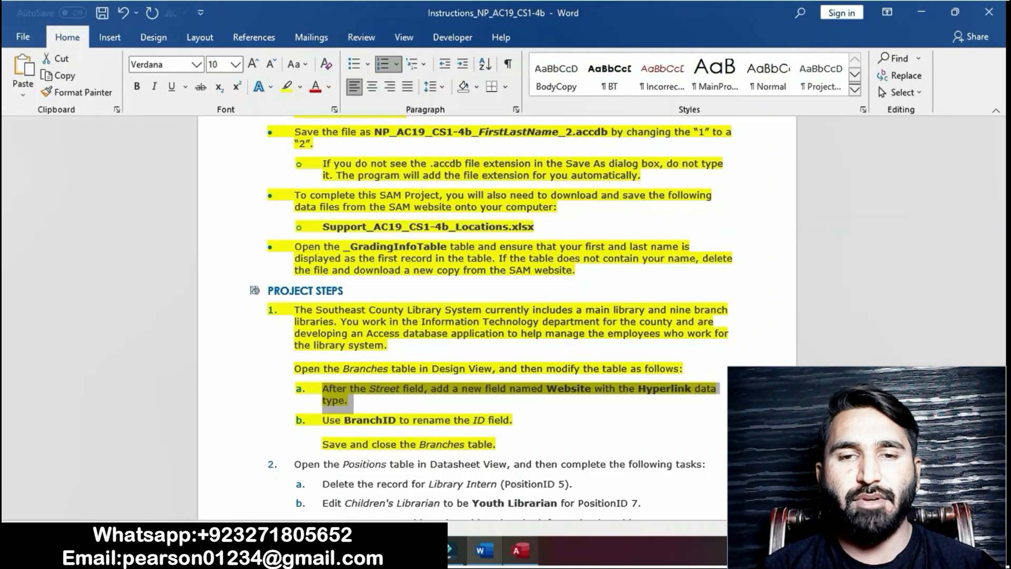
left_click(519, 550)
left_click(231, 197)
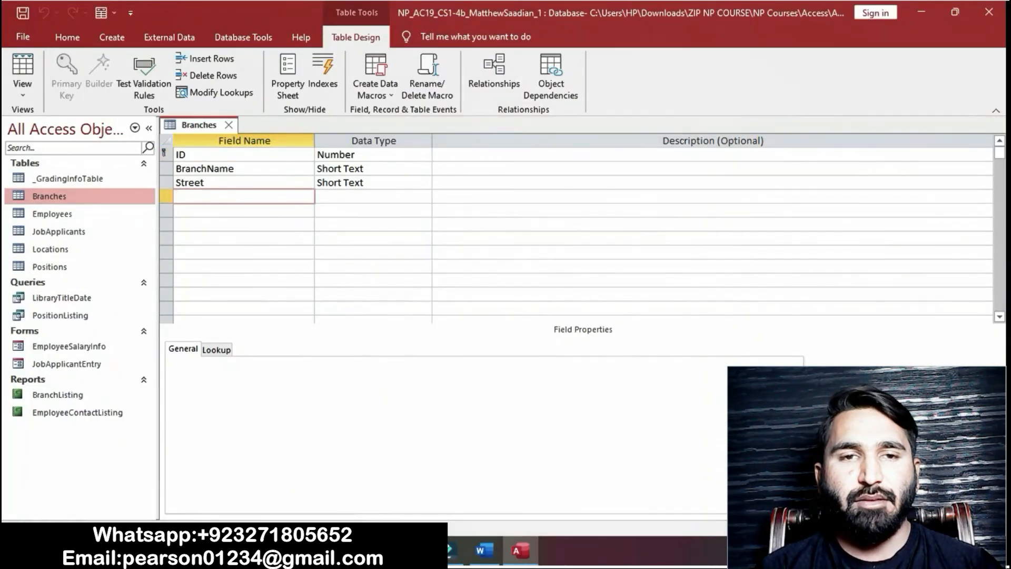
left_click(484, 551)
left_click(547, 389)
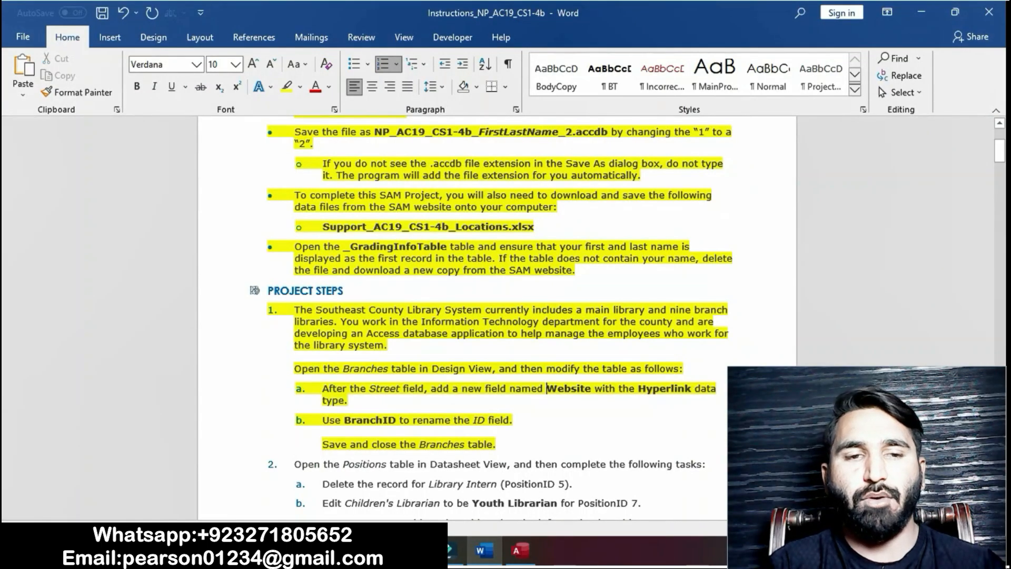
left_click_drag(546, 389, 591, 389)
key("ctrl+c")
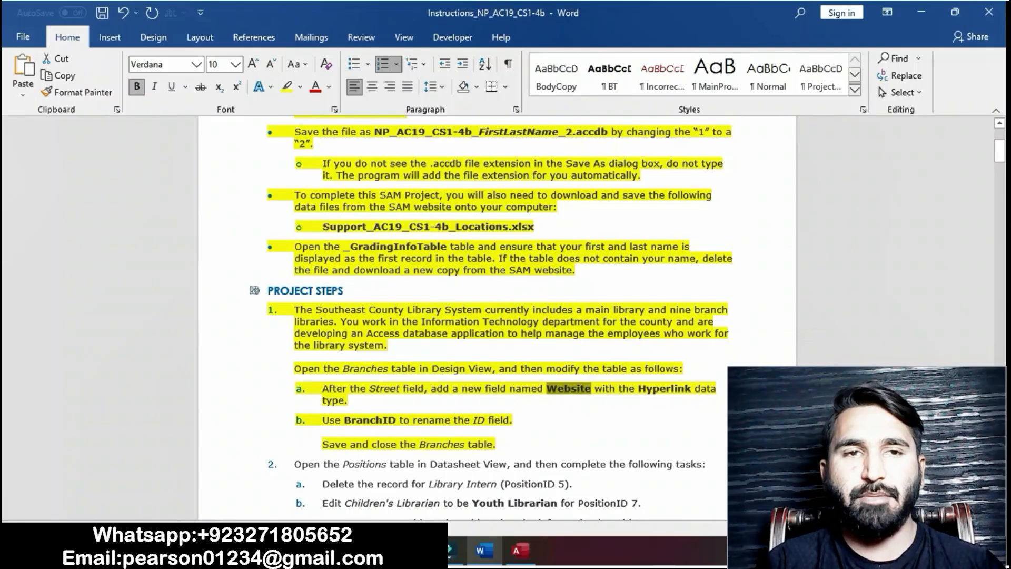
left_click(519, 550)
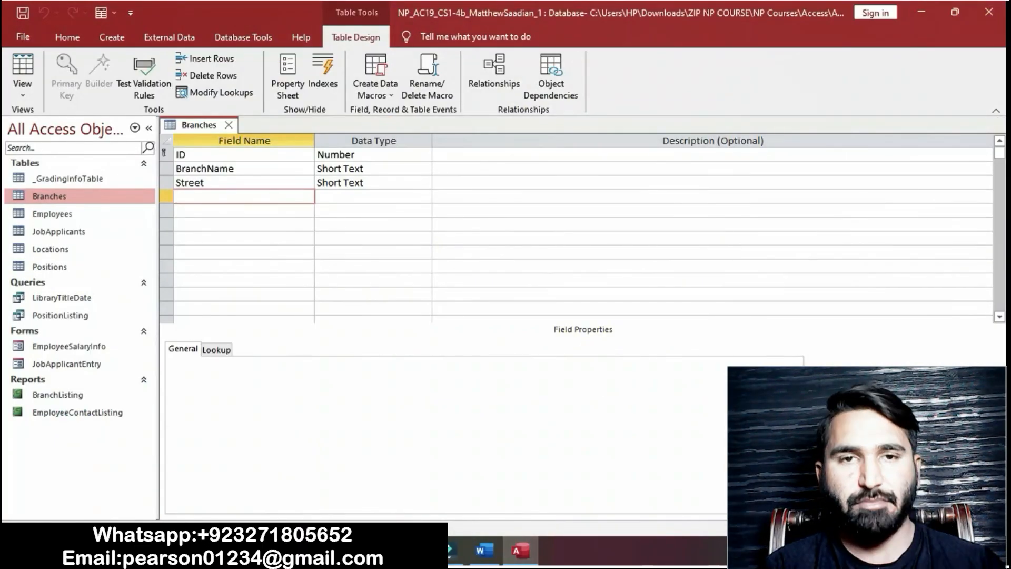
key("ctrl+v")
key("Tab")
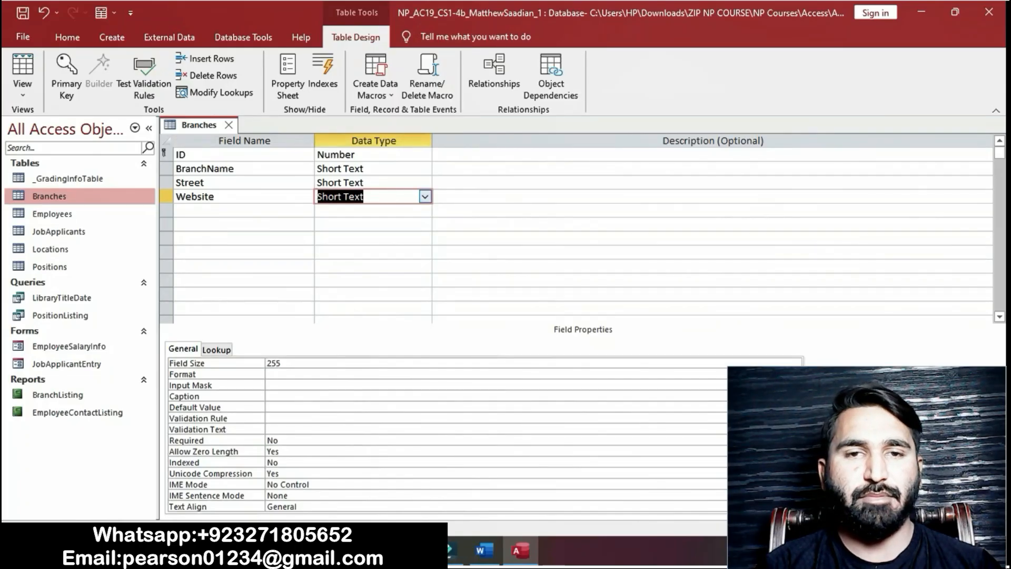
Step: Set the data type of the Website field to Hyperlink
left_click(425, 197)
key("Down")
key("Down")
key("Down")
key("Down")
key("Down")
key("Down")
key("Down")
key("Down")
key("Return")
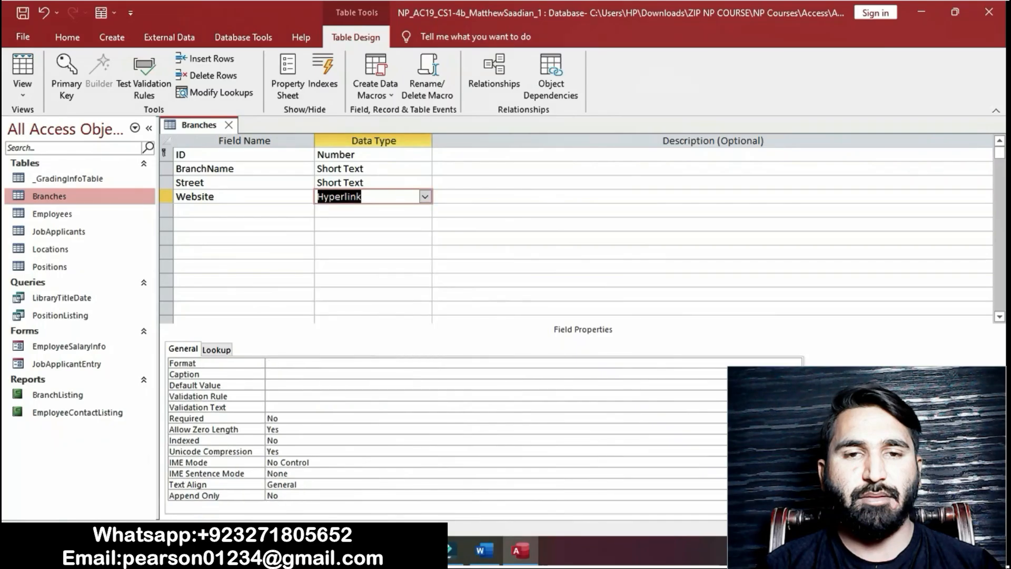
Step: Check sub-step b in the Word instructions, then rename the ID field of the Access Branches table as BranchID
left_click(480, 550)
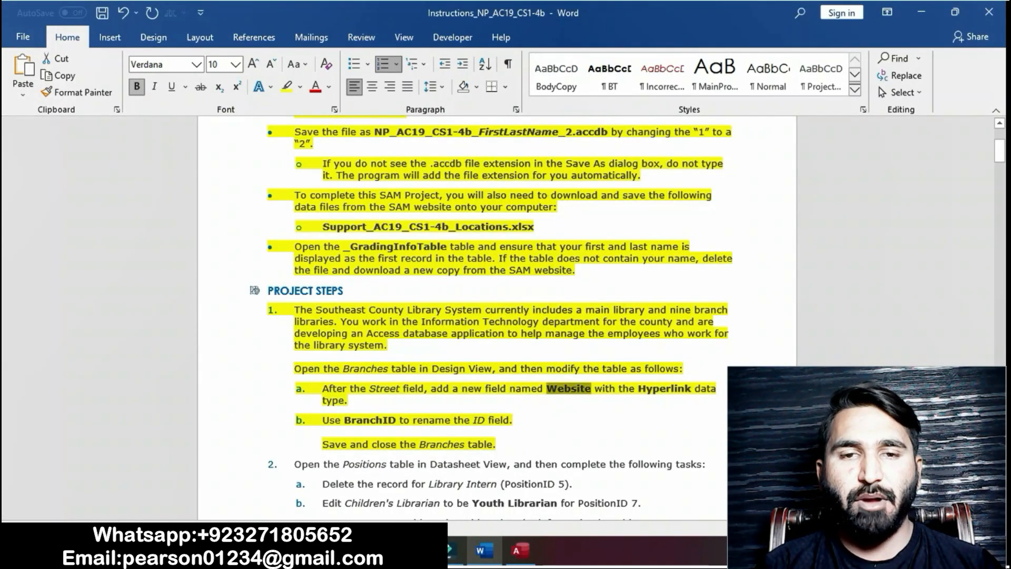
left_click_drag(322, 420, 512, 420)
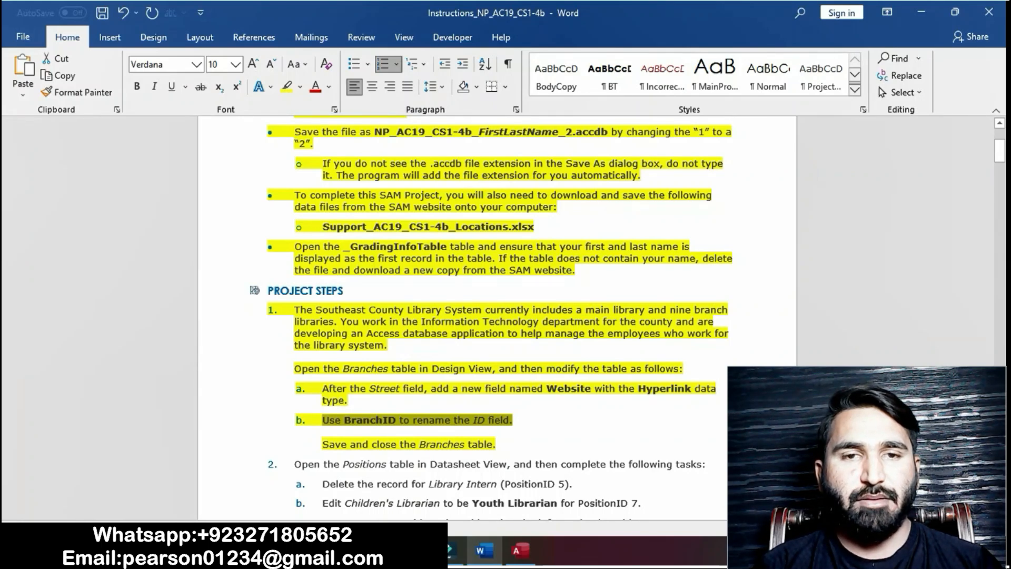
left_click(323, 431)
left_click_drag(344, 420, 398, 420)
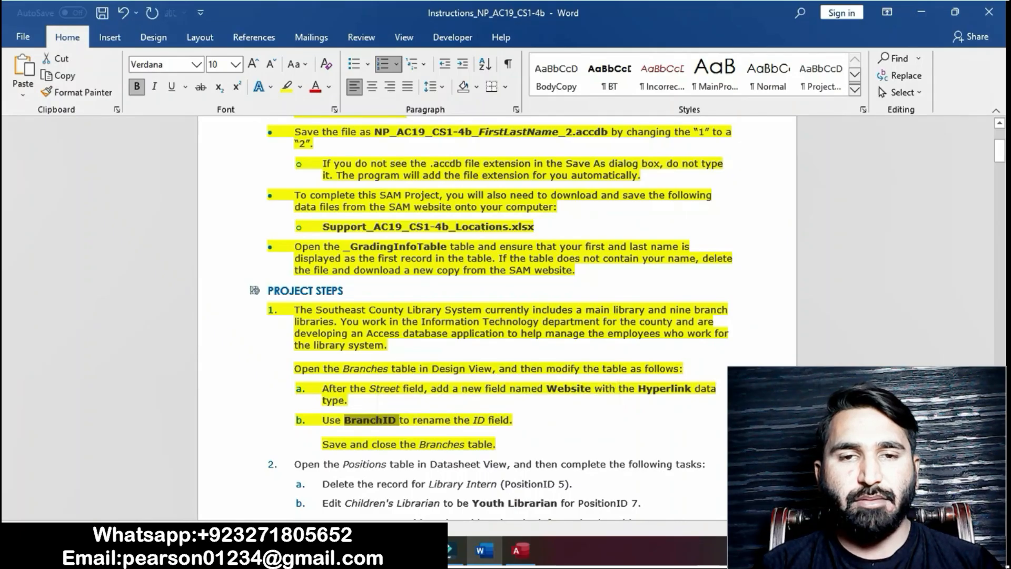
left_click(520, 551)
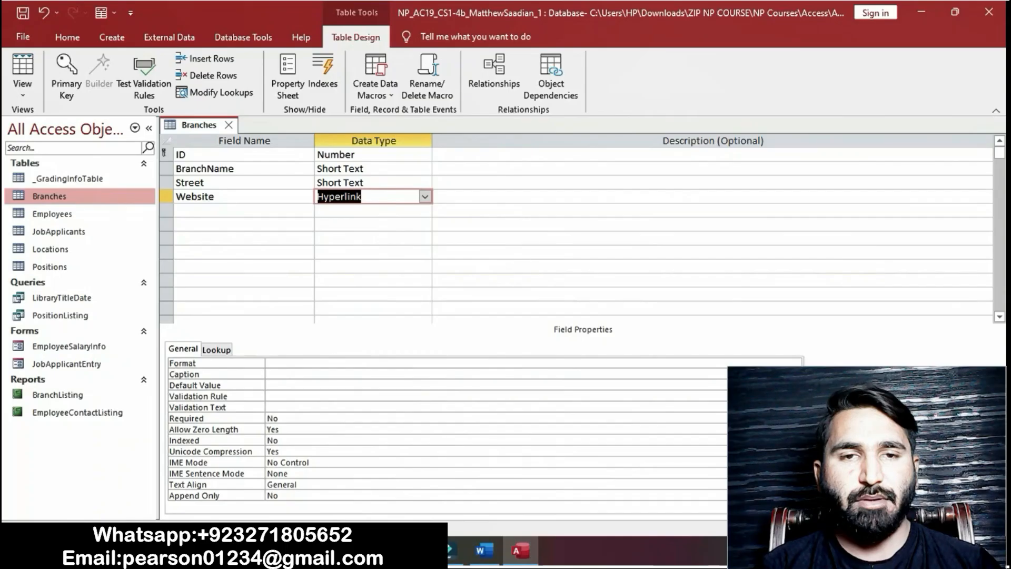
left_click(188, 155)
key("BackSpace")
key("BackSpace")
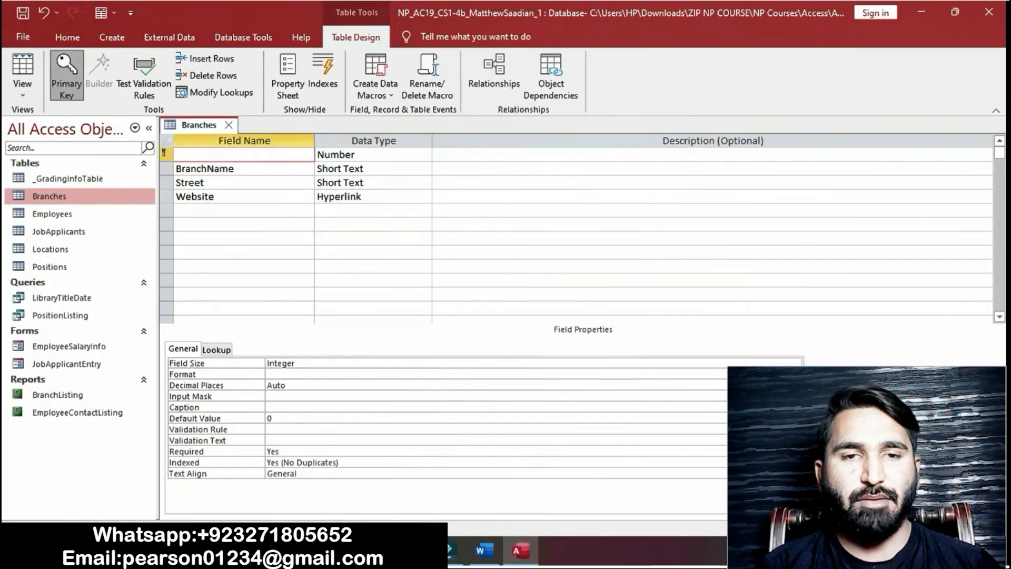
type("BranchID")
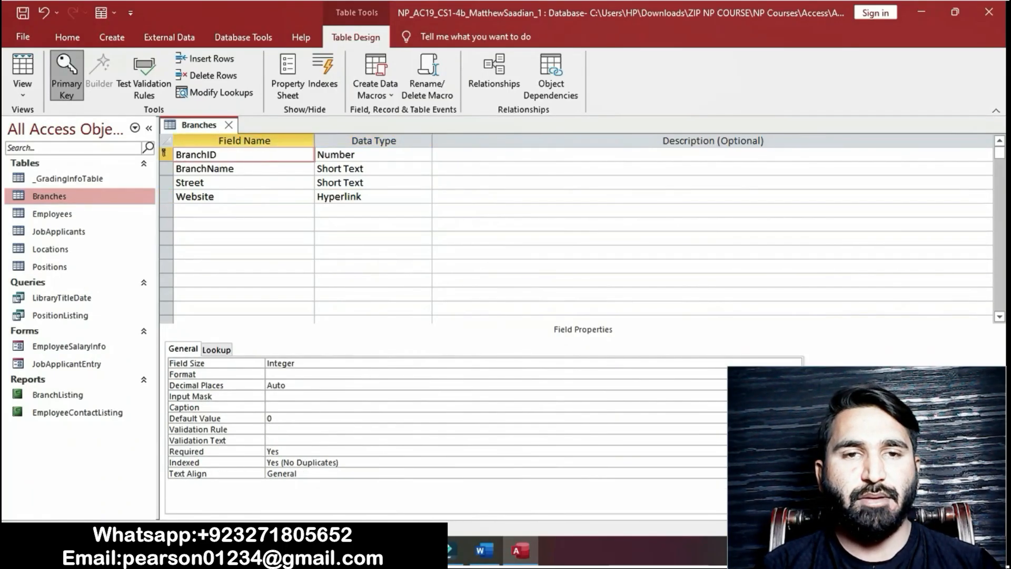
key("Tab")
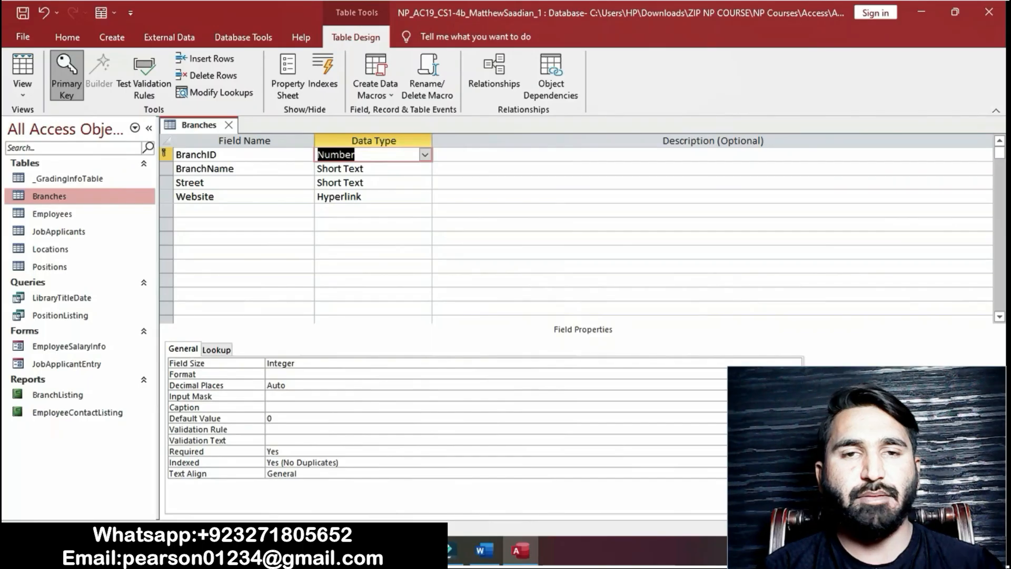
Step: Check the closing instruction of step 1 in Word, then save and close the Branches table in Access
key("alt+Tab")
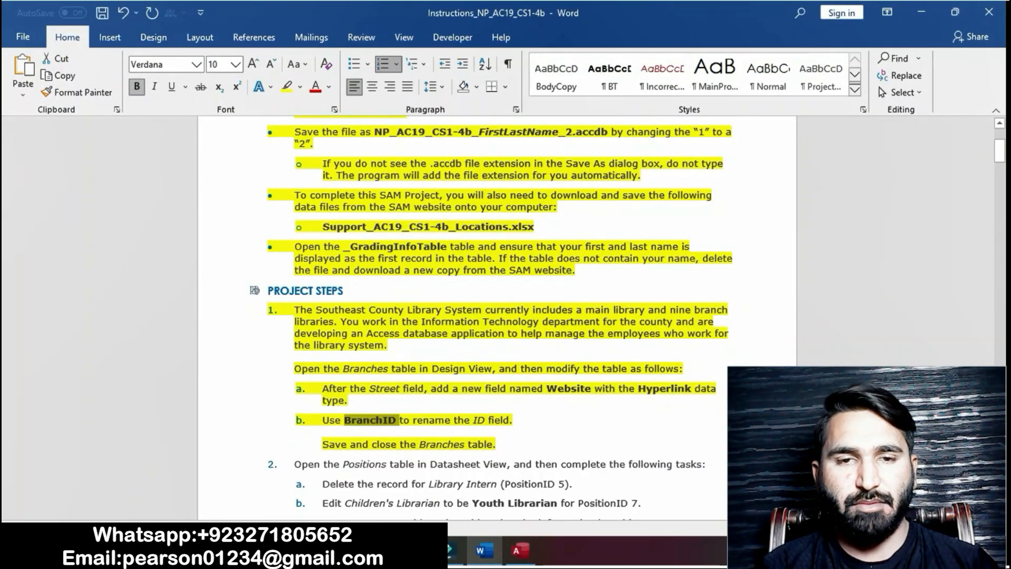
left_click_drag(322, 444, 503, 444)
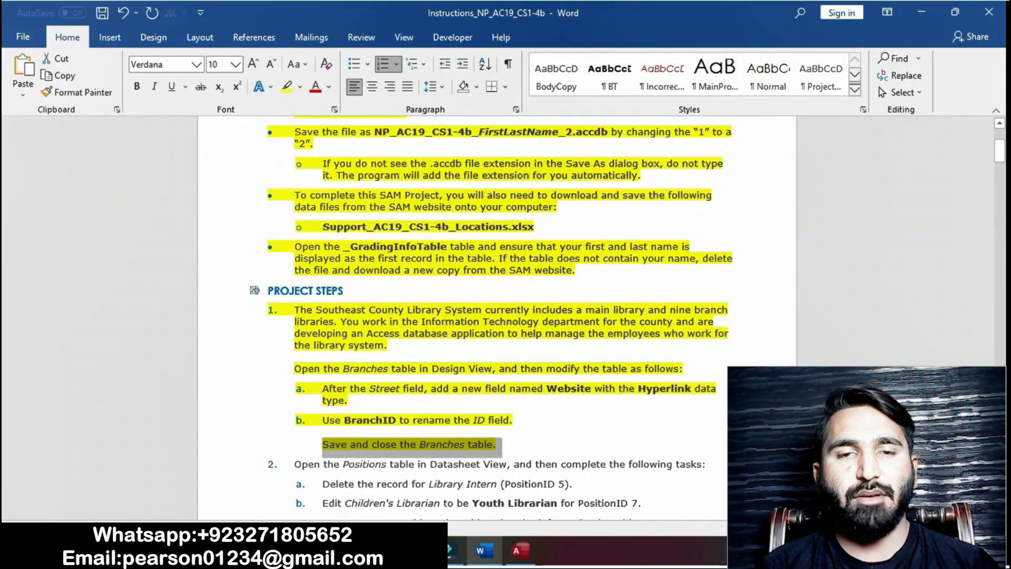
key("alt+Tab")
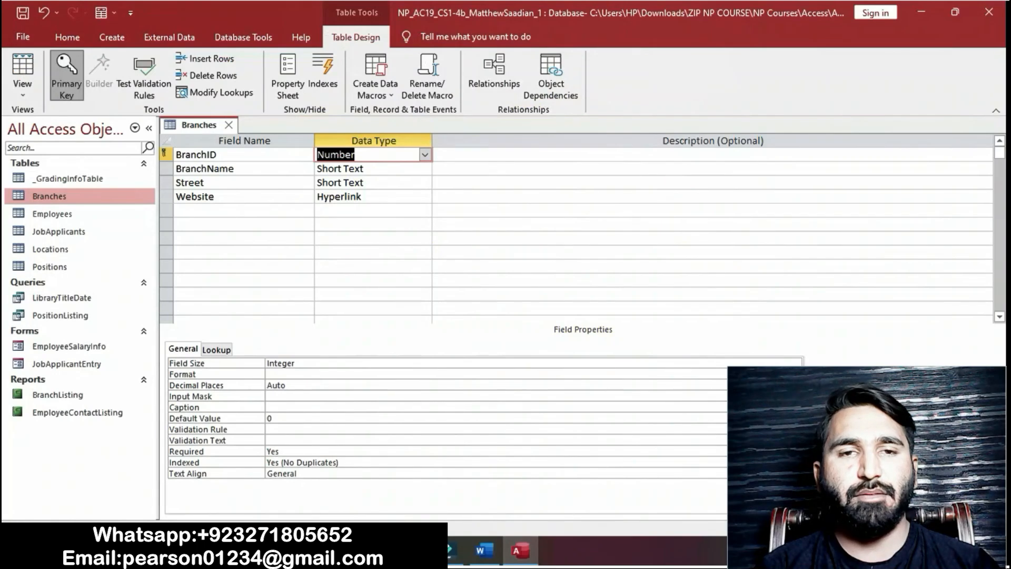
right_click(192, 125)
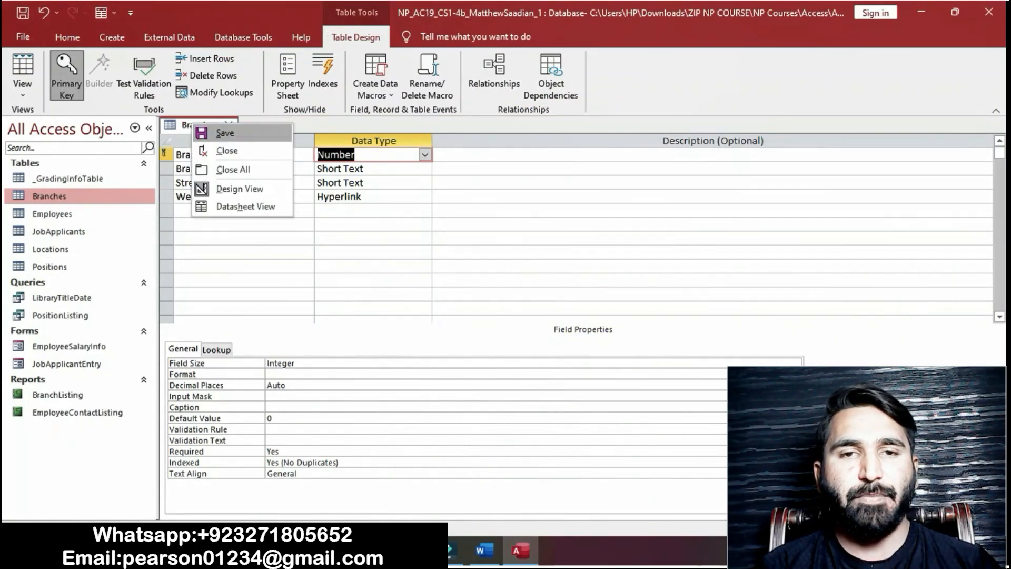
left_click(225, 133)
right_click(204, 127)
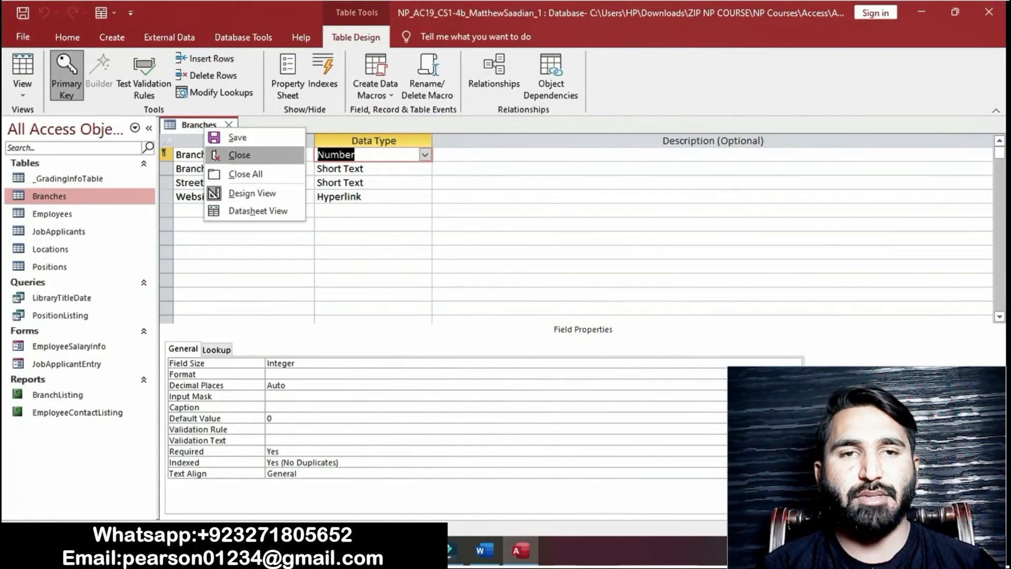
left_click(240, 155)
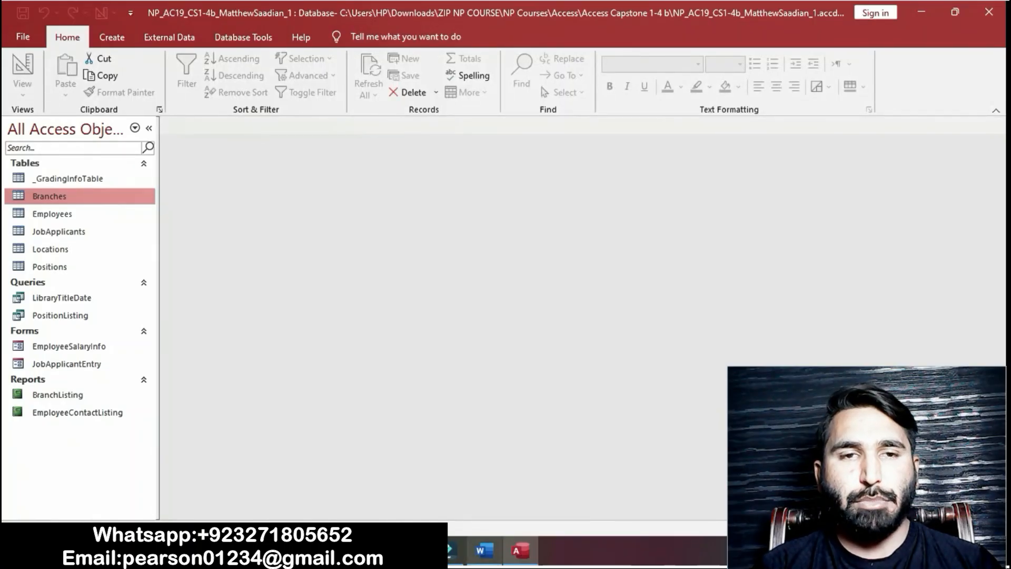
Step: Switch to the Word instructions and highlight step 2 with its sub-steps a to c and closing line in yellow
left_click(484, 551)
left_click_drag(999, 152, 999, 163)
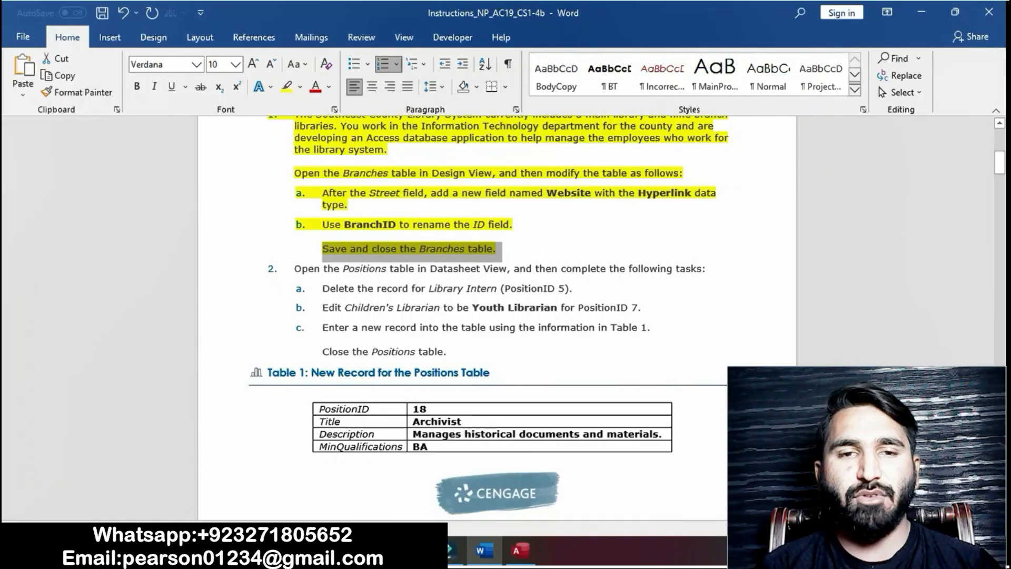
left_click(505, 249)
left_click_drag(295, 269, 453, 352)
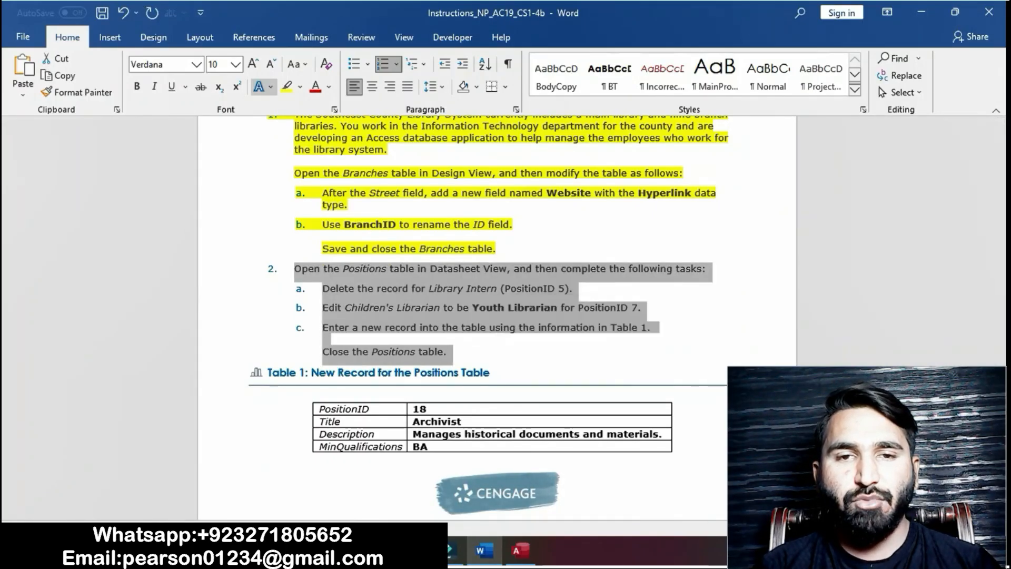
left_click(287, 87)
left_click(268, 373)
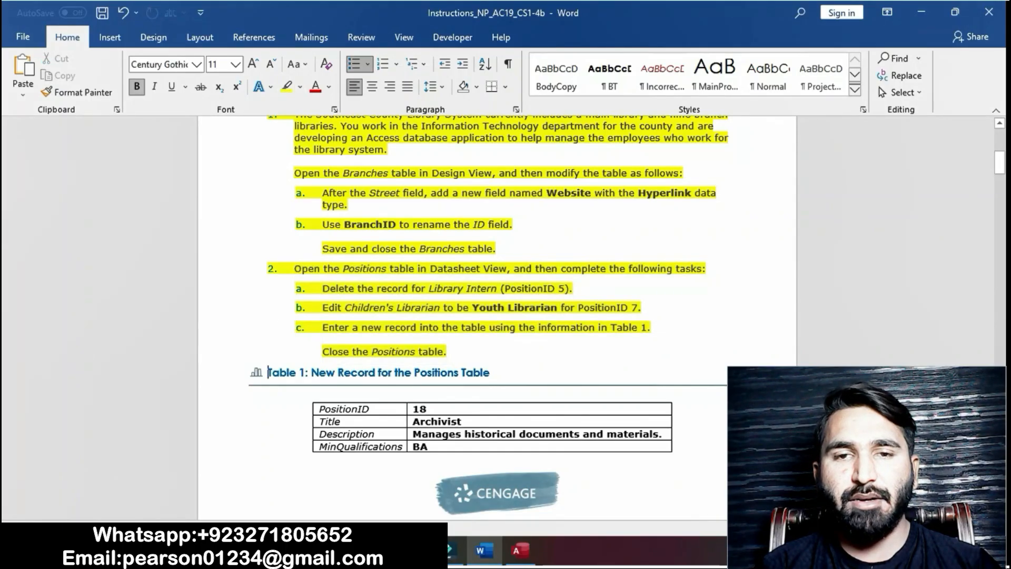
Step: Check the opening instruction of step 2 in Word, then open the Positions table in Datasheet View in Access
left_click_drag(295, 269, 712, 271)
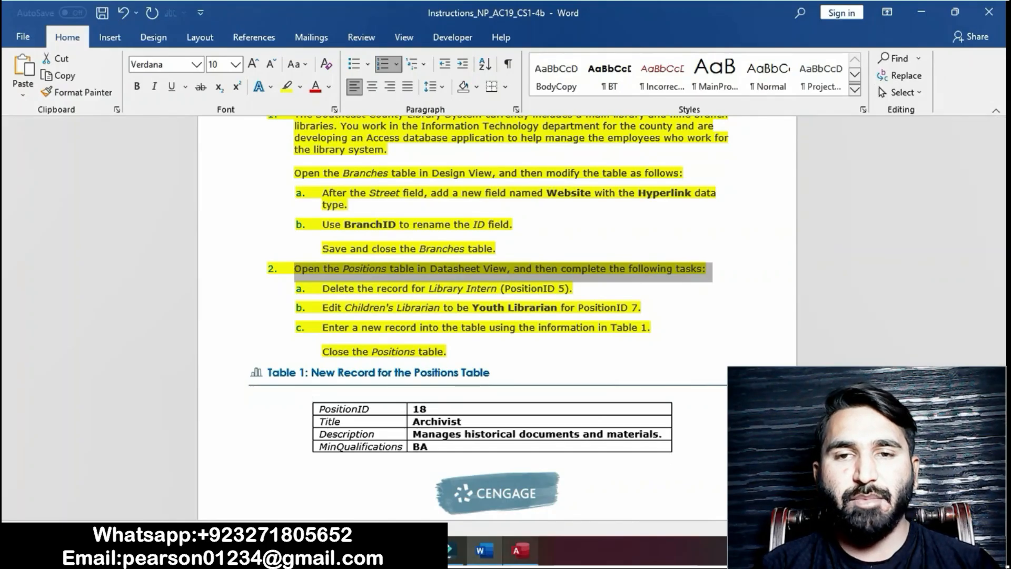
key("alt+Tab")
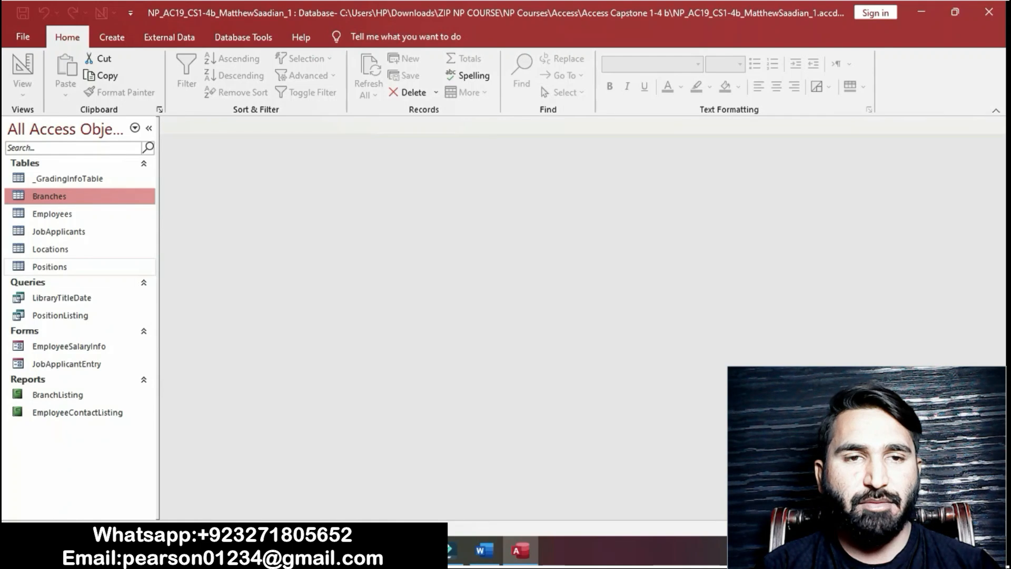
double_click(49, 266)
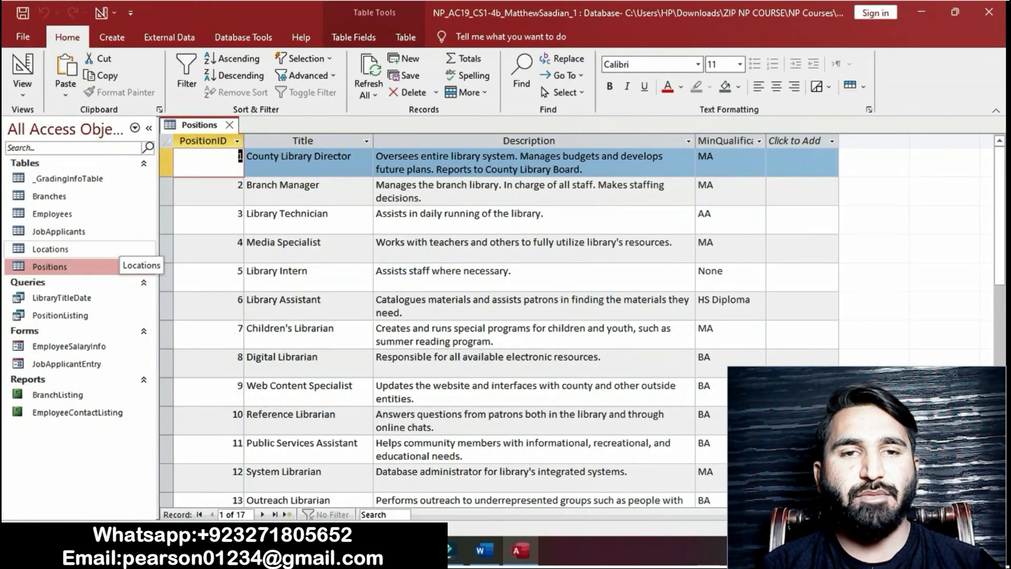
left_click(22, 91)
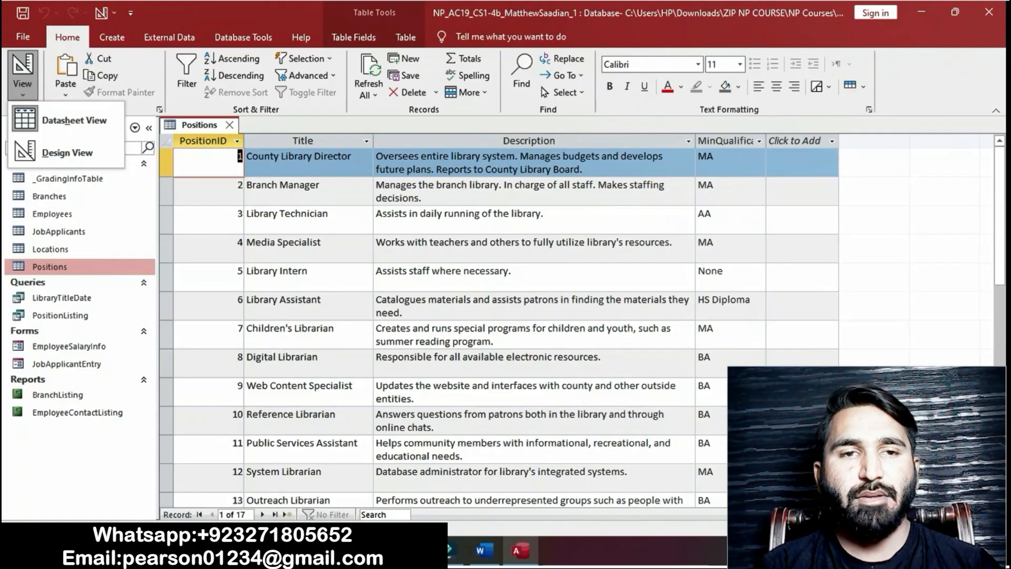
Step: Check sub-step a in Word, then delete the Library Intern record (PositionID 5) from the Access Positions table
left_click(481, 551)
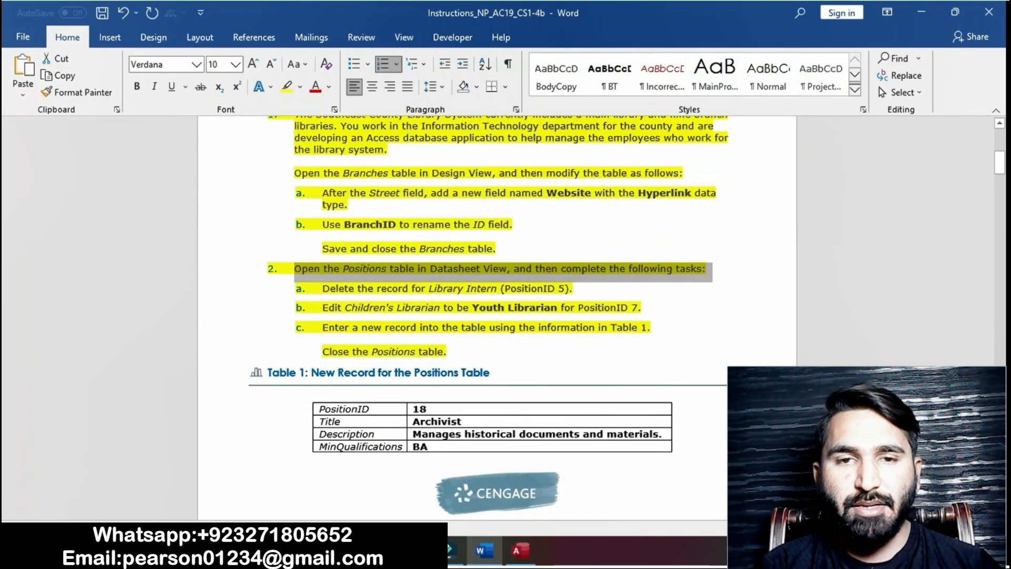
left_click(323, 288)
left_click_drag(322, 288, 574, 291)
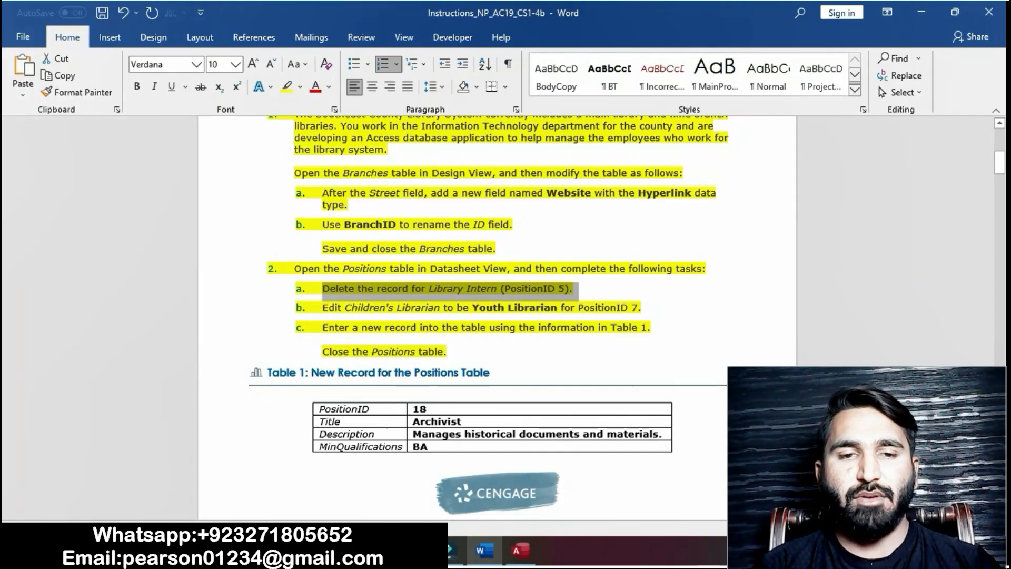
left_click(521, 551)
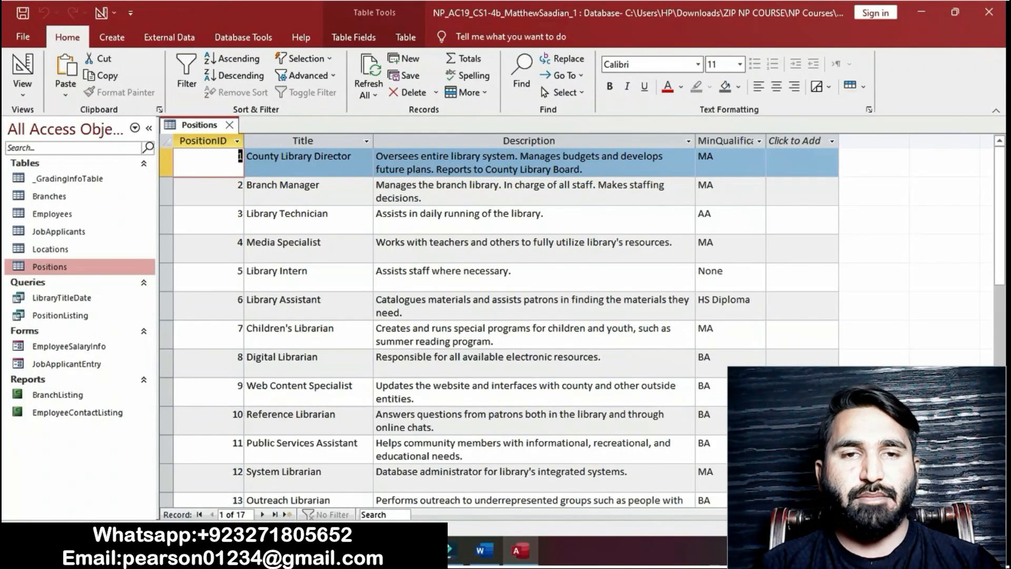
left_click(240, 271)
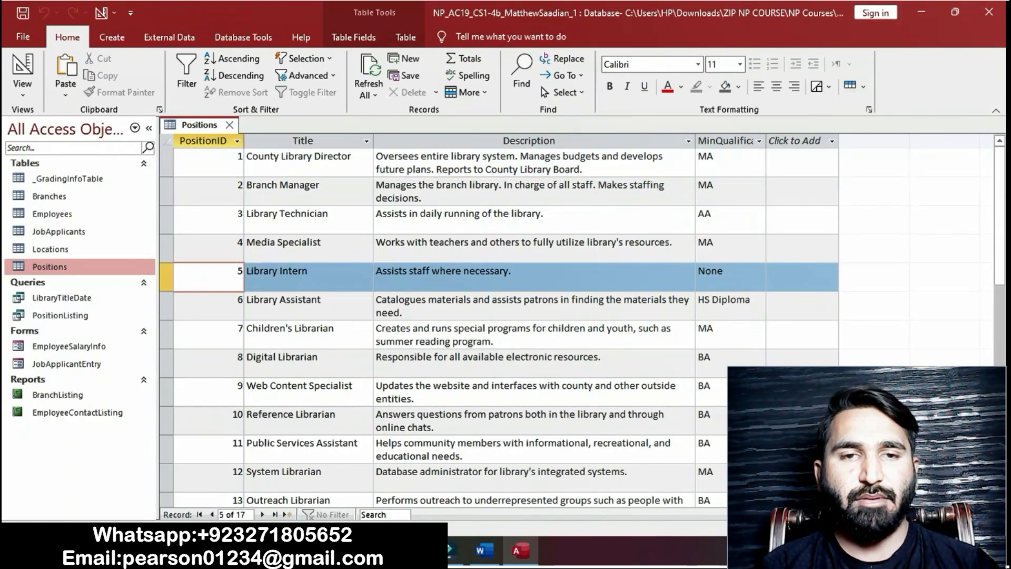
left_click(166, 276)
right_click(167, 282)
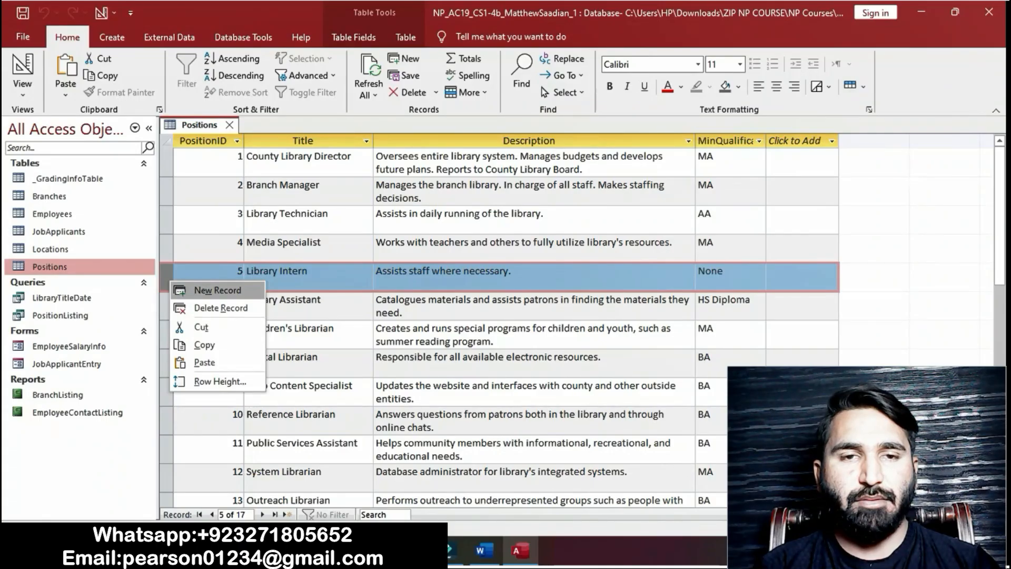
left_click(221, 308)
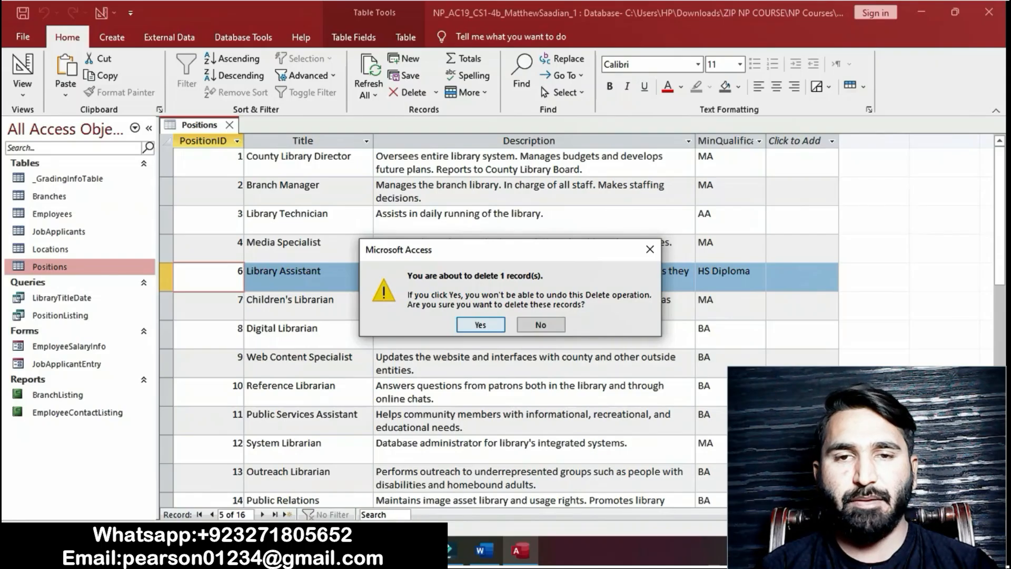
key("Return")
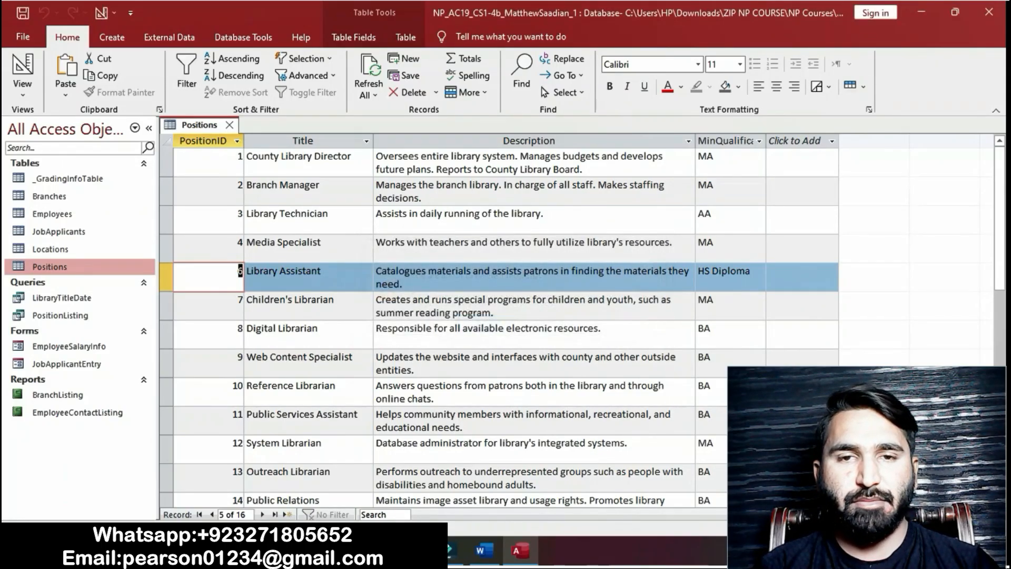
Step: Check sub-step b in Word, then go to the PositionID 7 record in the Access Positions table
left_click(484, 550)
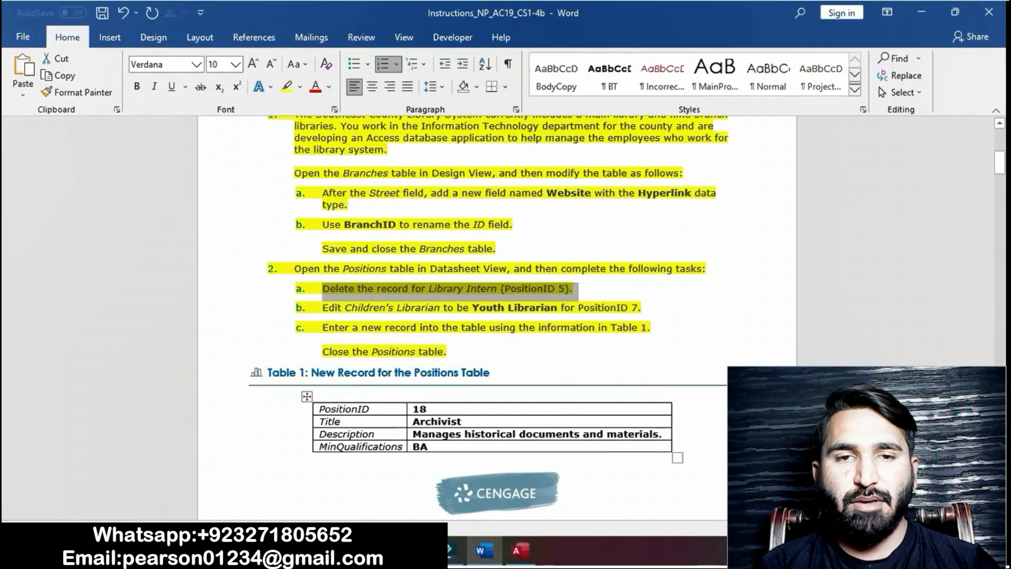
left_click(322, 307)
left_click_drag(322, 307, 646, 308)
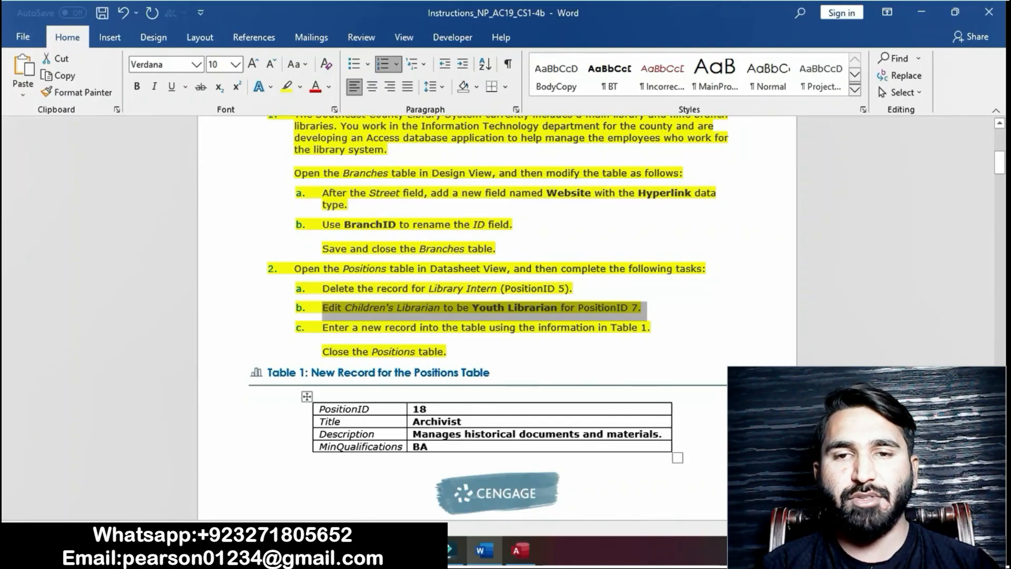
left_click(520, 550)
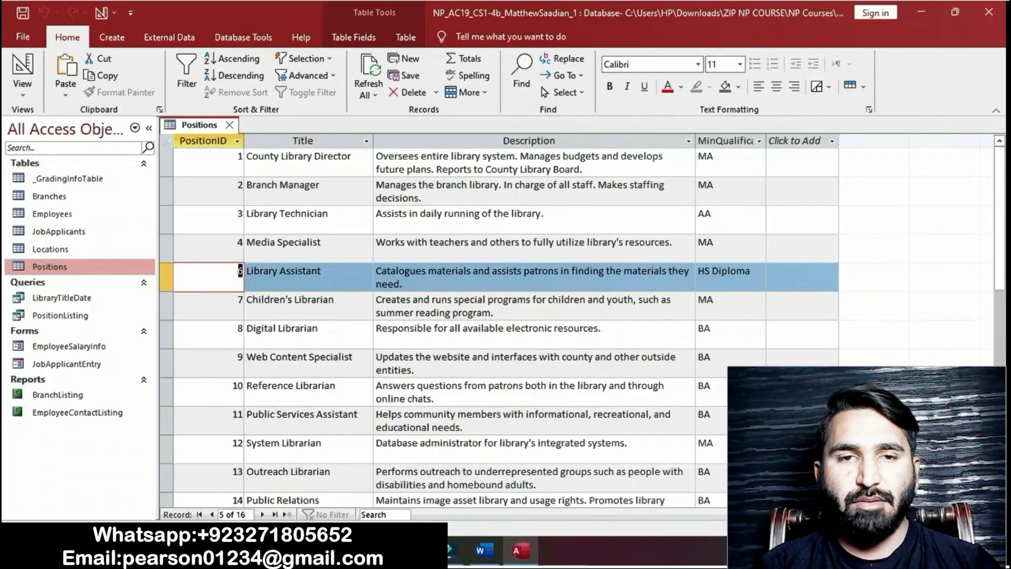
left_click(237, 300)
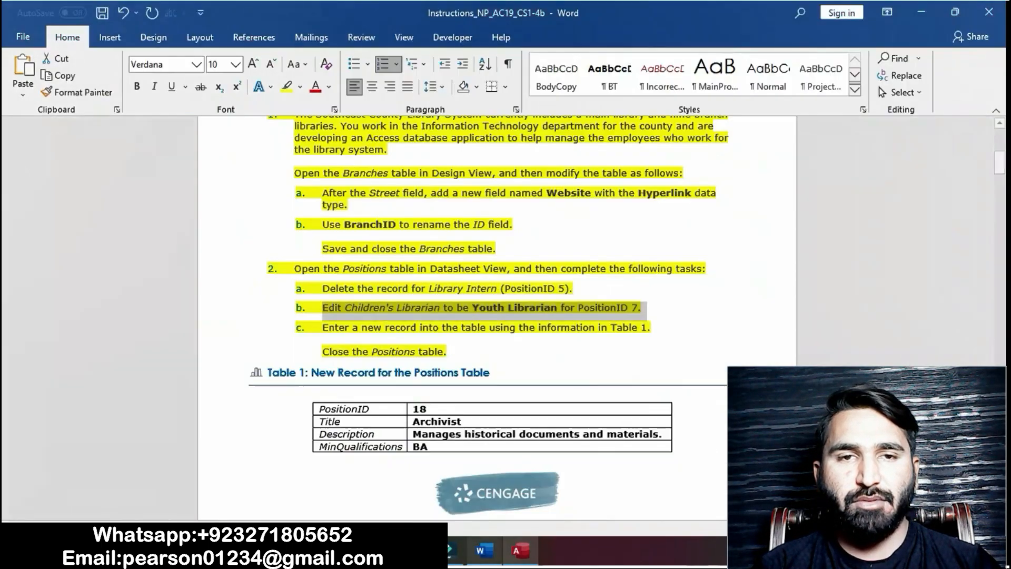
Step: Copy Youth Librarian from sub-step b in Word and paste it over the Title of PositionID 7 in the Access Positions table
left_click(480, 550)
left_click(472, 308)
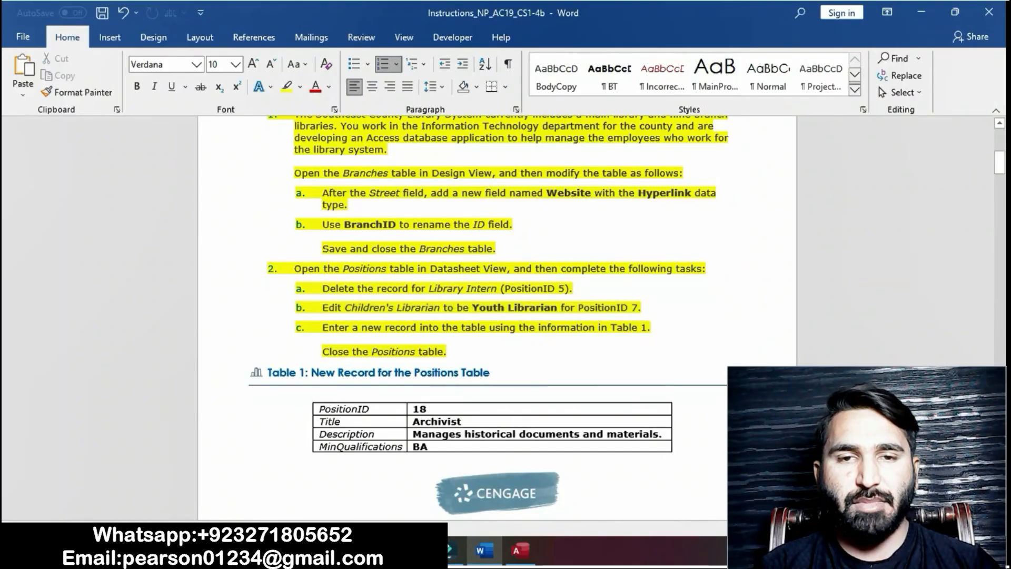
left_click_drag(473, 308, 561, 309)
key("ctrl+c")
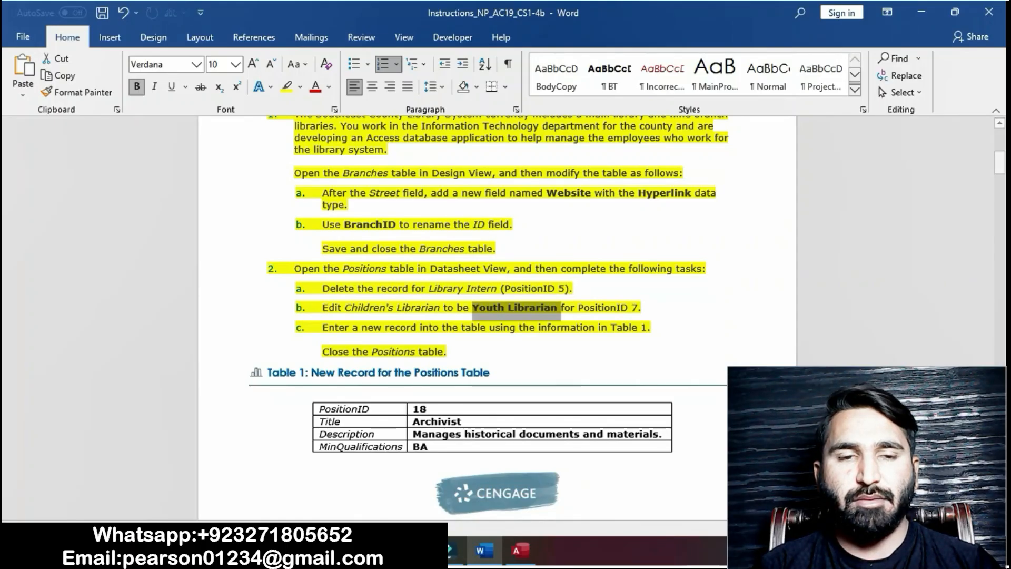
left_click(520, 550)
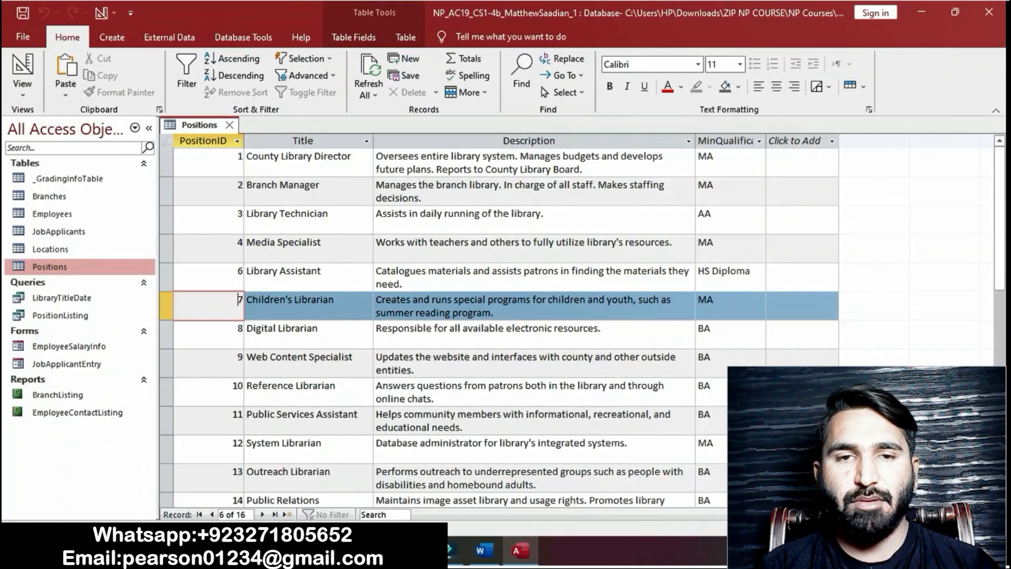
key("Tab")
key("ctrl+v")
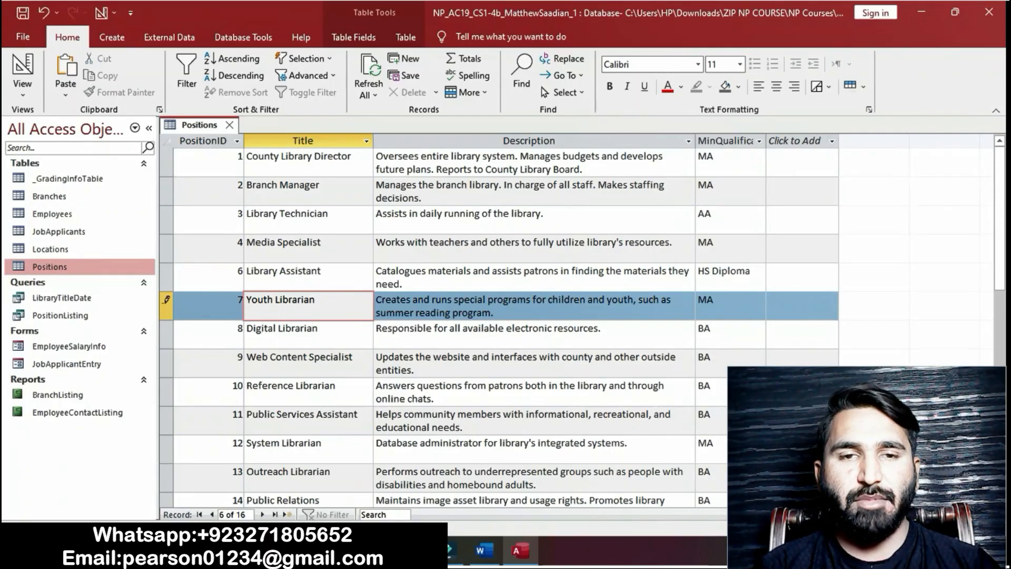
key("Tab")
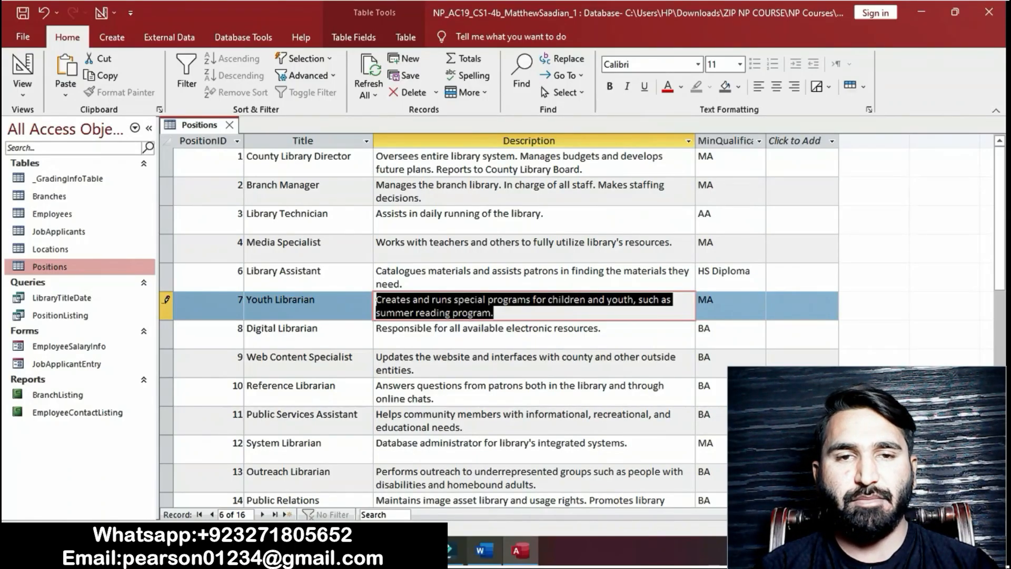
Step: Check sub-step c in the Word instructions and highlight the contents of Table 1 in yellow
left_click(485, 551)
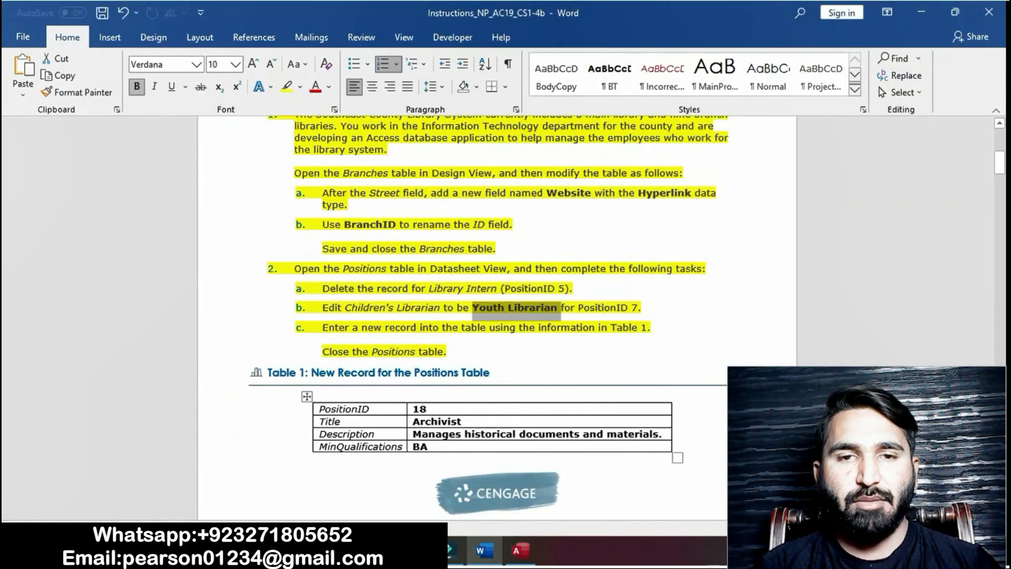
left_click_drag(322, 327, 640, 328)
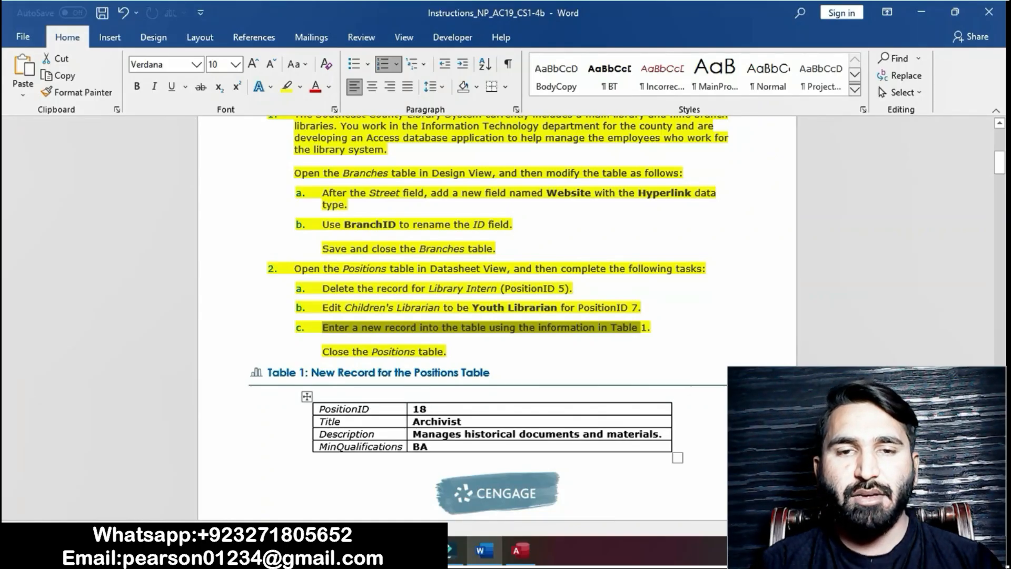
left_click_drag(323, 409, 441, 447)
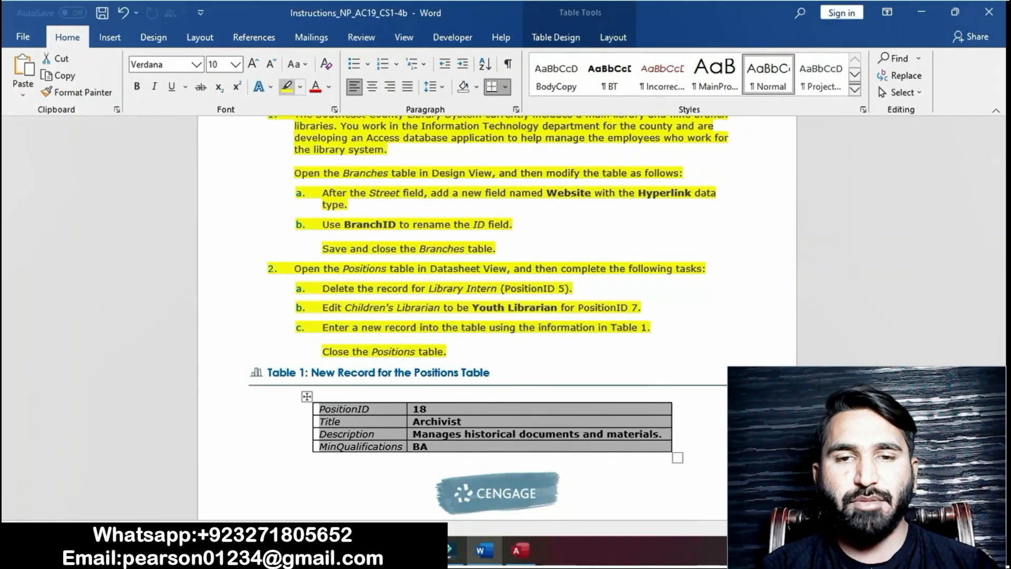
left_click(287, 87)
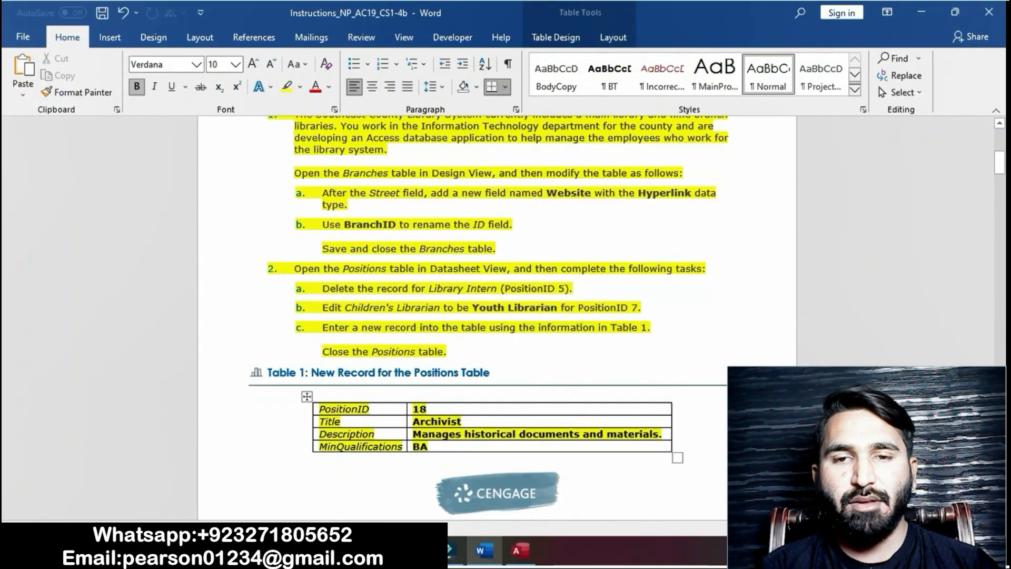
Step: Check the PositionID in Table 1 in Word, then add a new record with PositionID 18 to the Access Positions table
left_click_drag(413, 410, 427, 409)
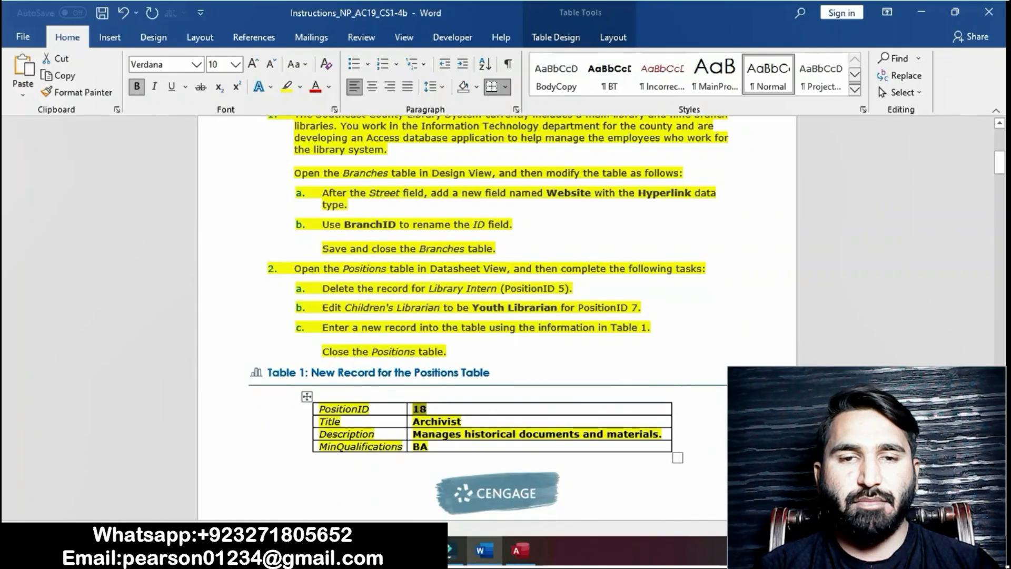
left_click(250, 458)
left_click(521, 550)
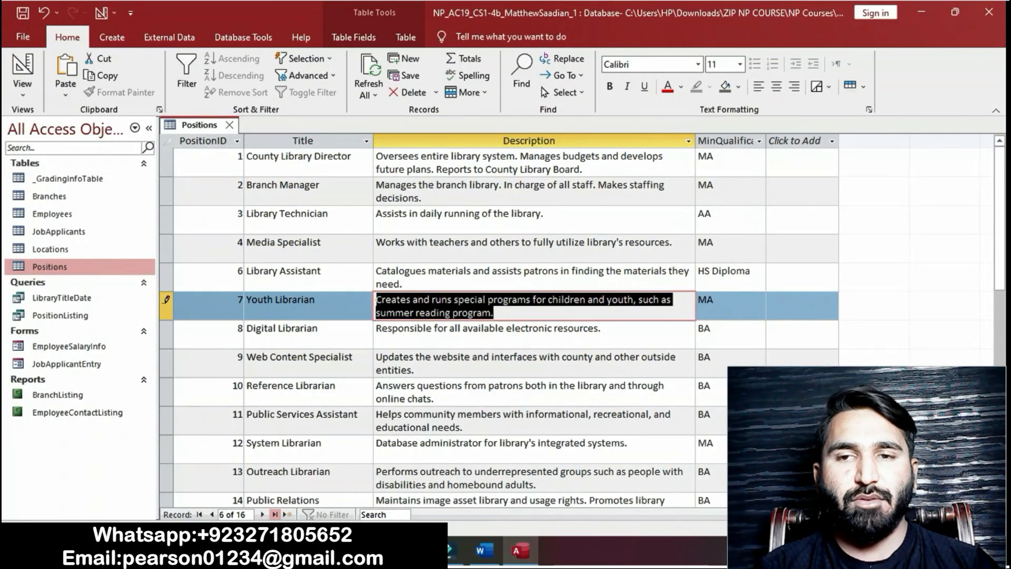
left_click(287, 515)
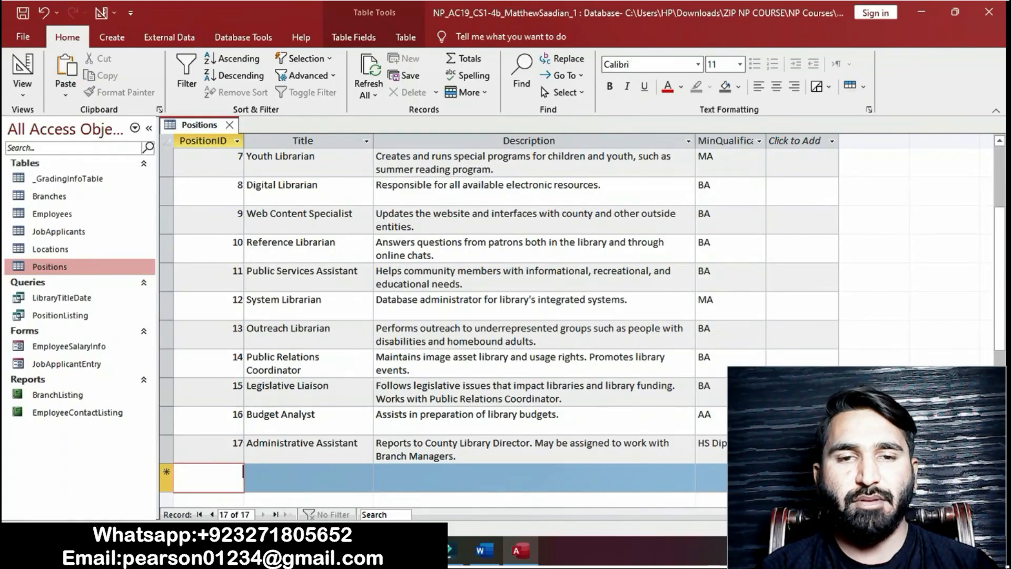
type("18")
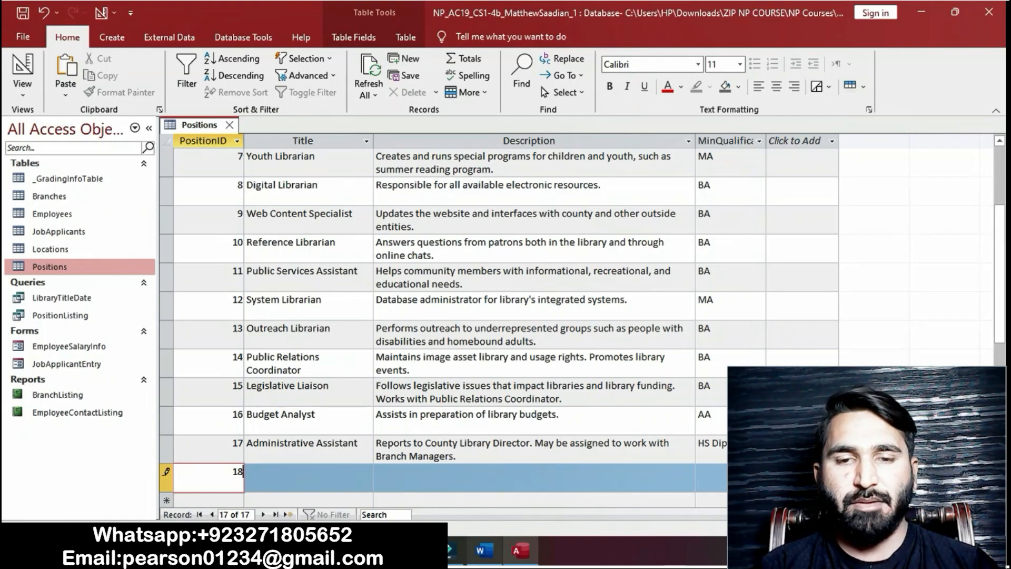
Step: Copy Archivist from Table 1 in Word and paste it as the Title of the PositionID 18 record in Access
left_click(484, 550)
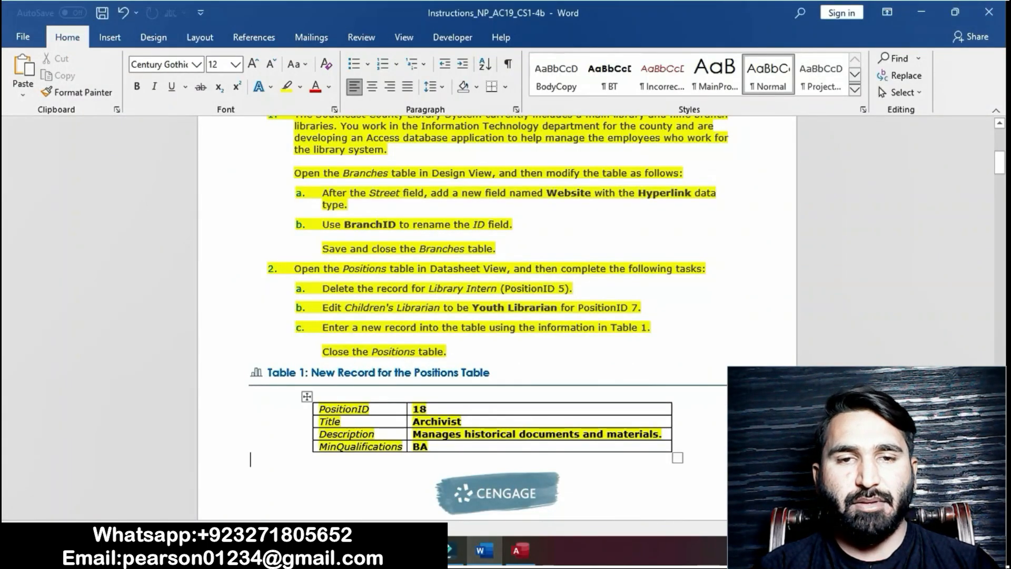
left_click_drag(413, 421, 461, 421)
key("ctrl+c")
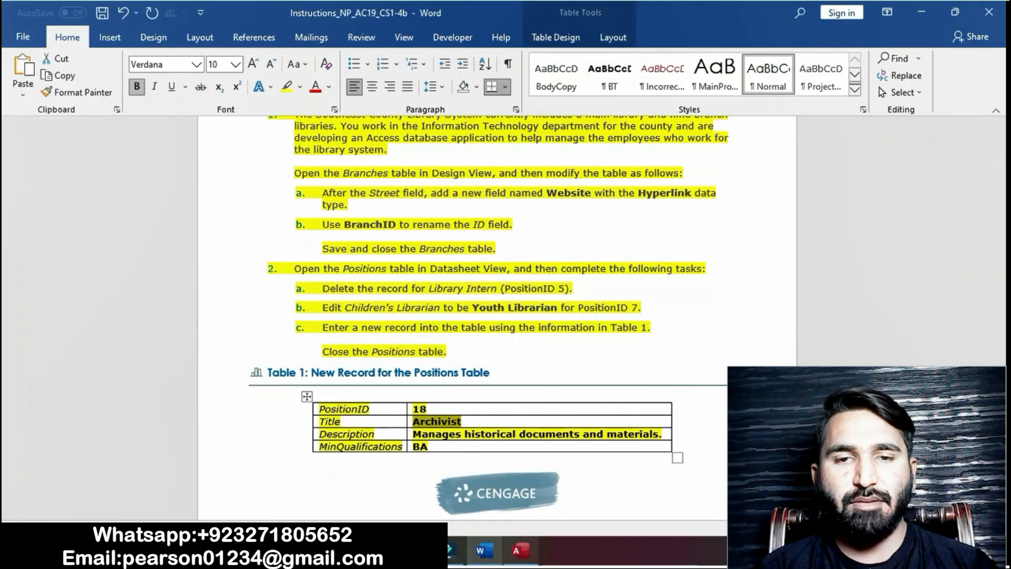
left_click(517, 551)
left_click(308, 477)
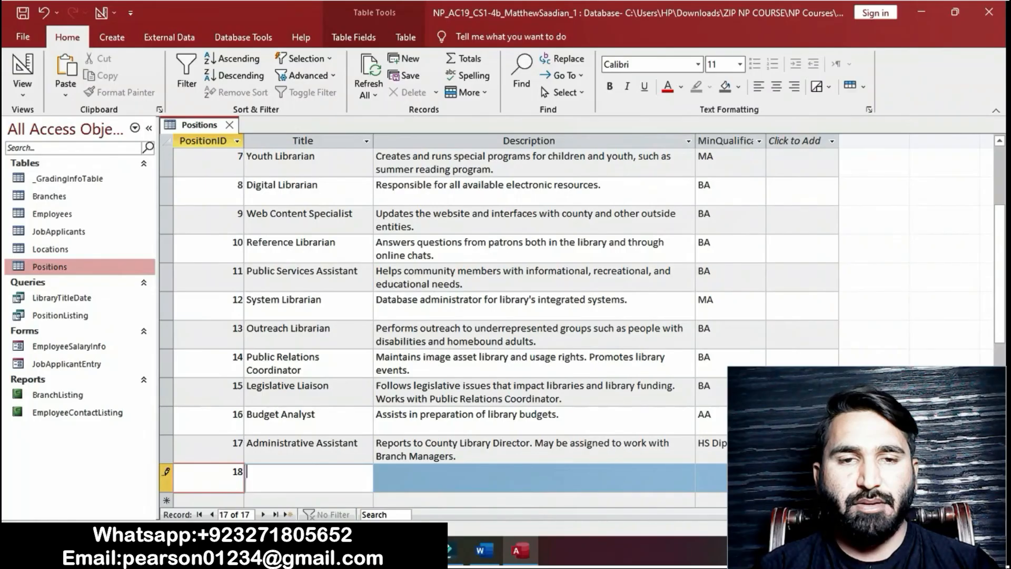
key("ctrl+v")
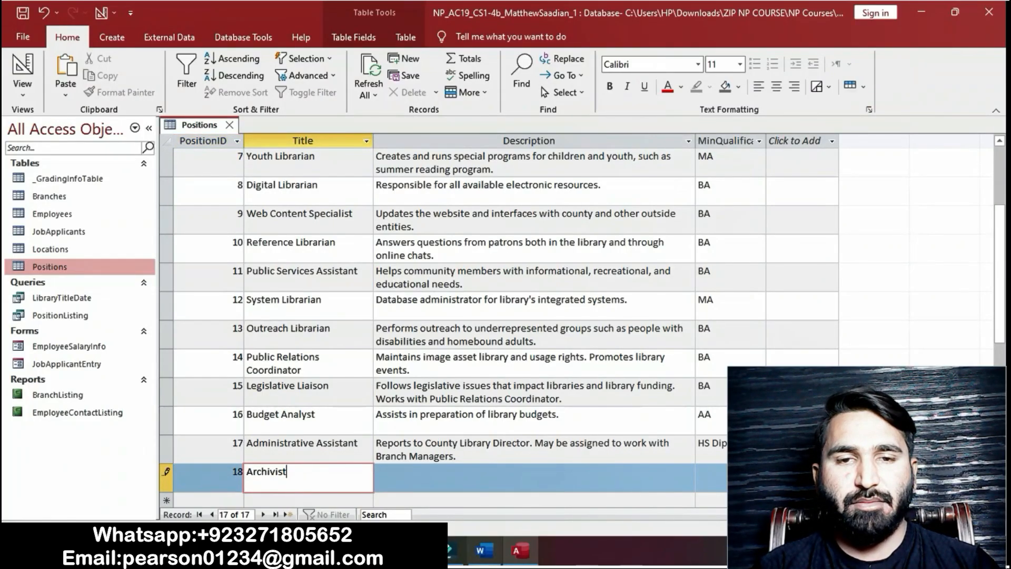
Step: Copy the Description text from Table 1 in Word and enter Manages historical documents and materials. for PositionID 18 in Access
left_click(480, 551)
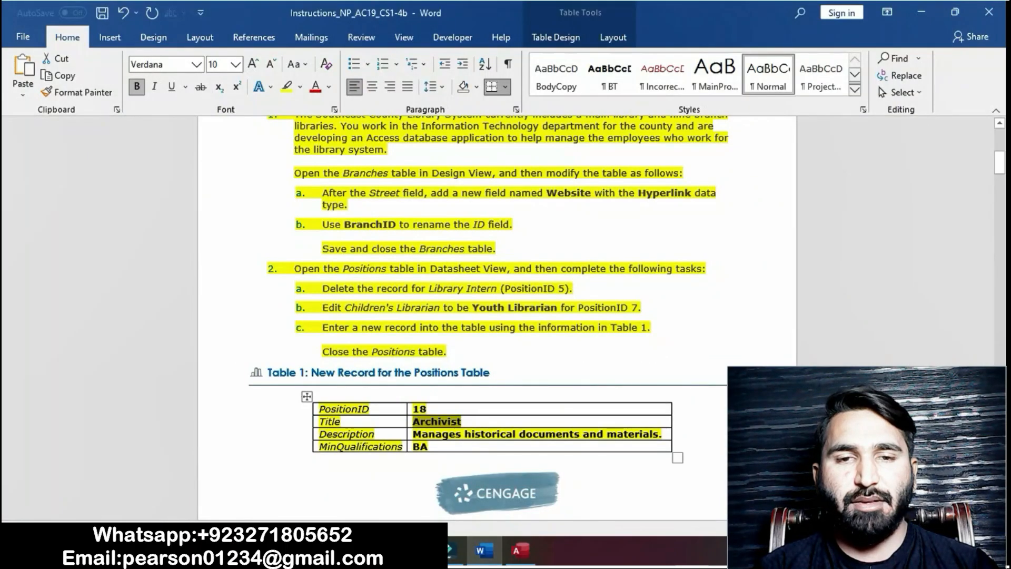
left_click(410, 435)
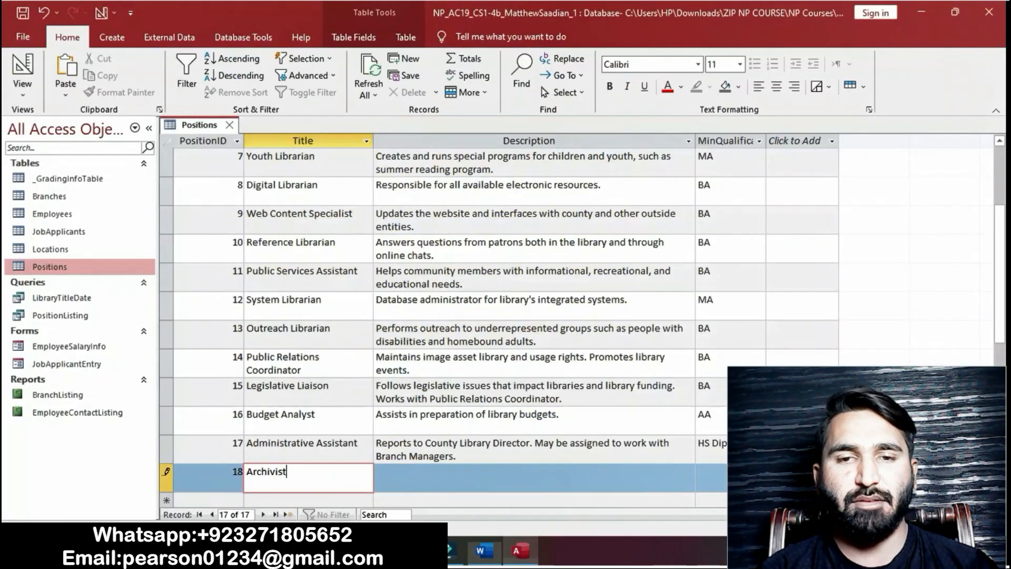
left_click(516, 550)
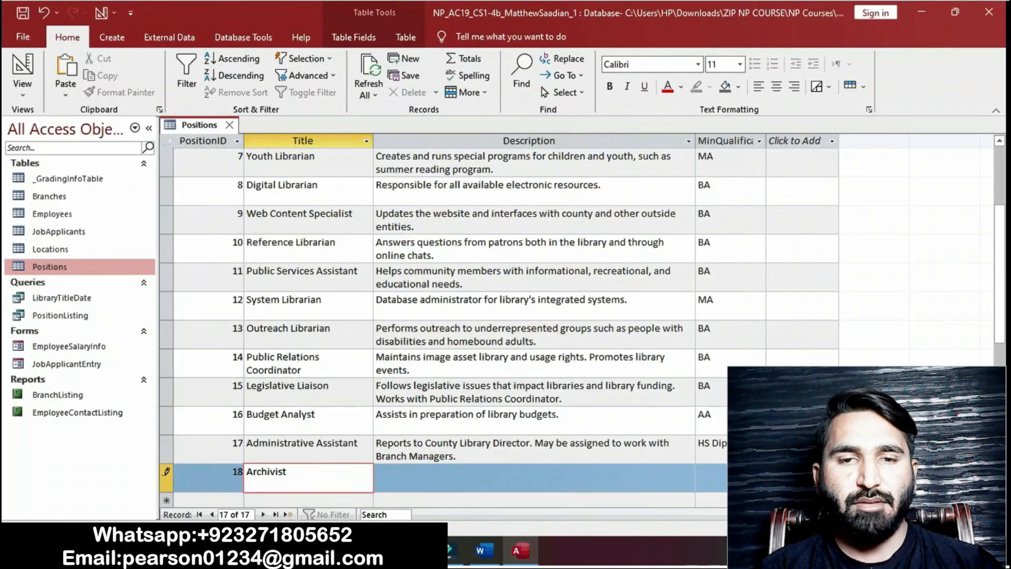
key("Tab")
type("Manages historical documents and materials.")
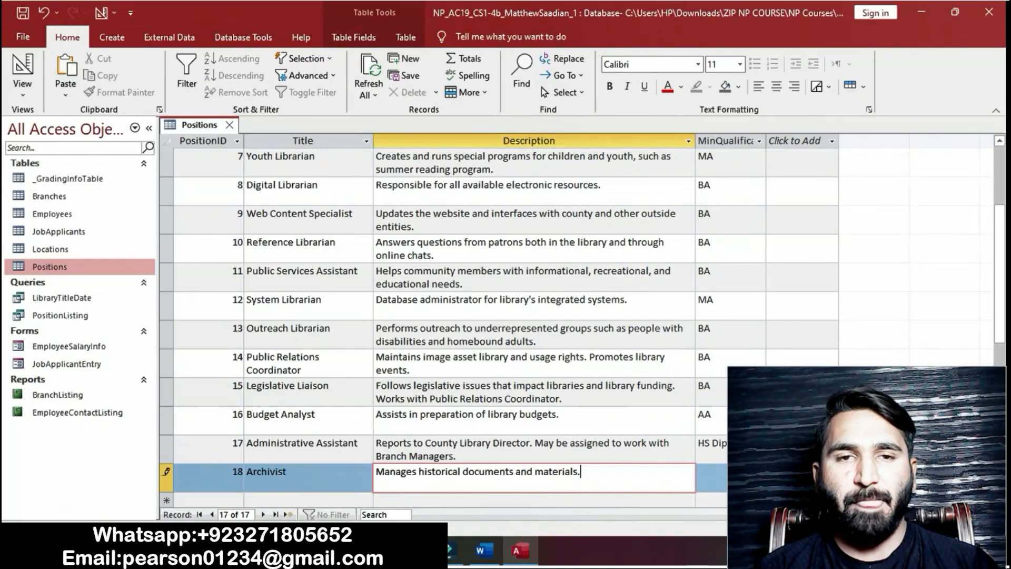
Step: Copy BA from Table 1 in Word, paste it as the MinQualifications of PositionID 18 in Access, and complete the record
left_click(480, 550)
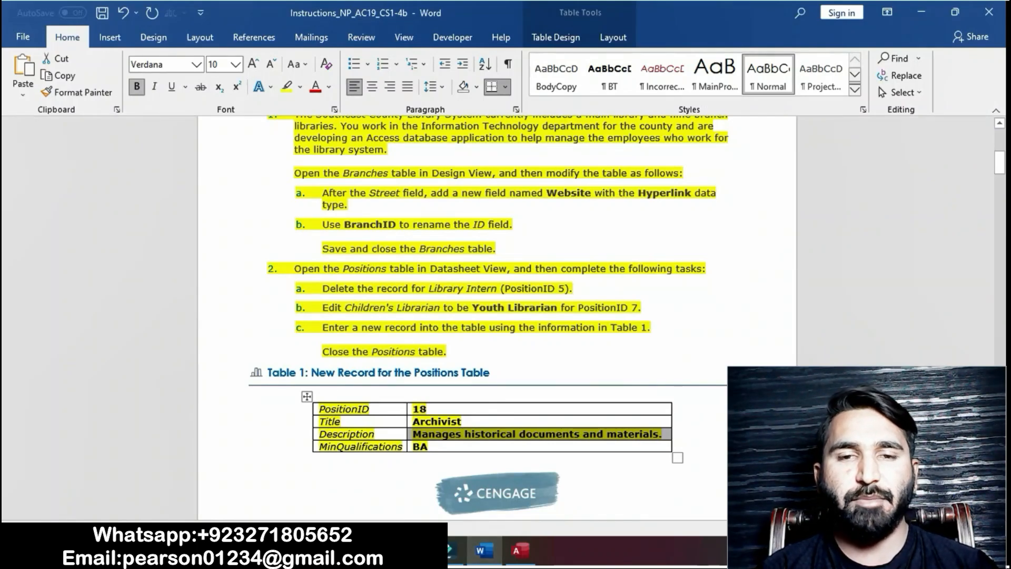
double_click(419, 446)
key("ctrl+c")
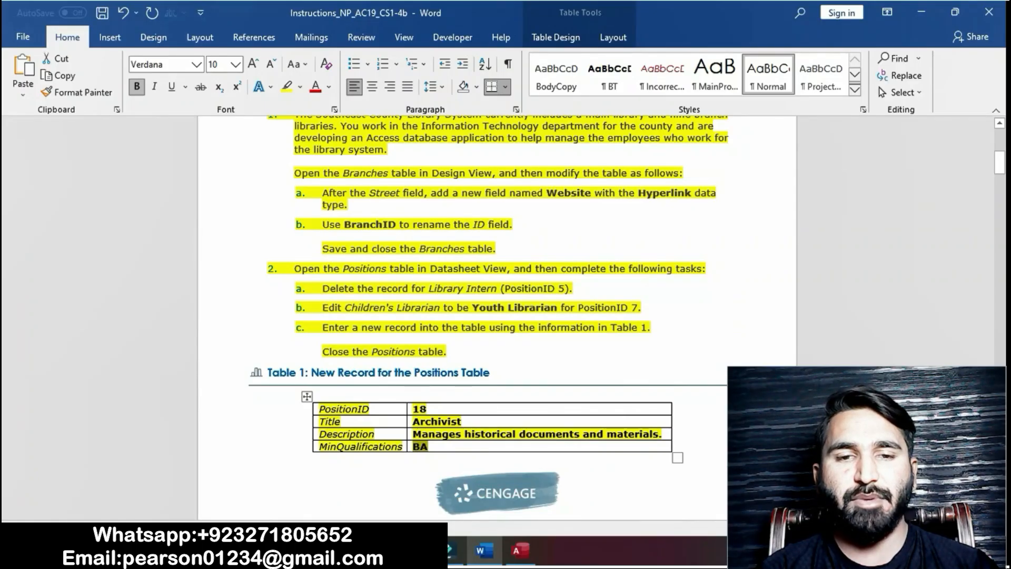
left_click(516, 550)
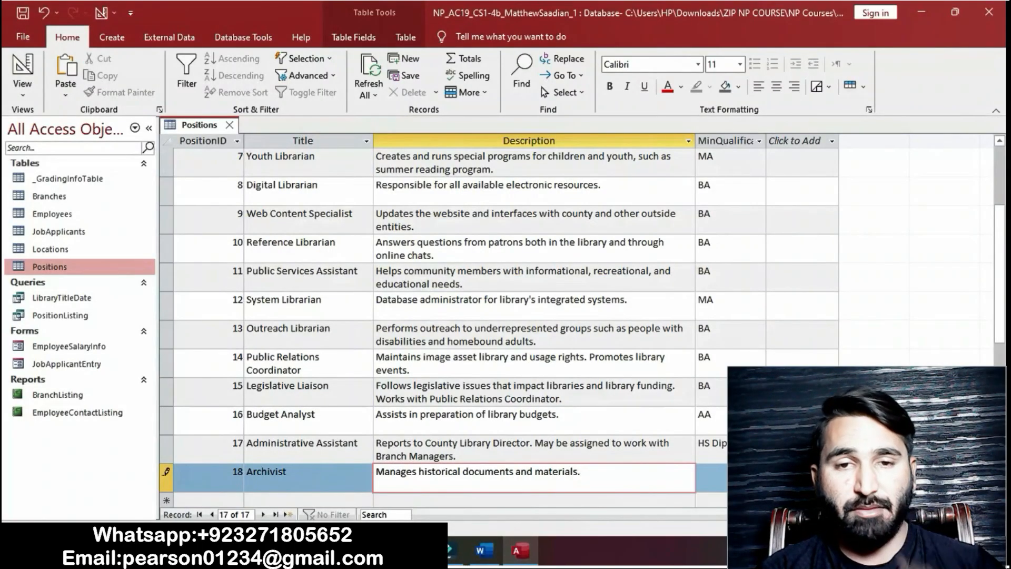
key("Tab")
key("ctrl+v")
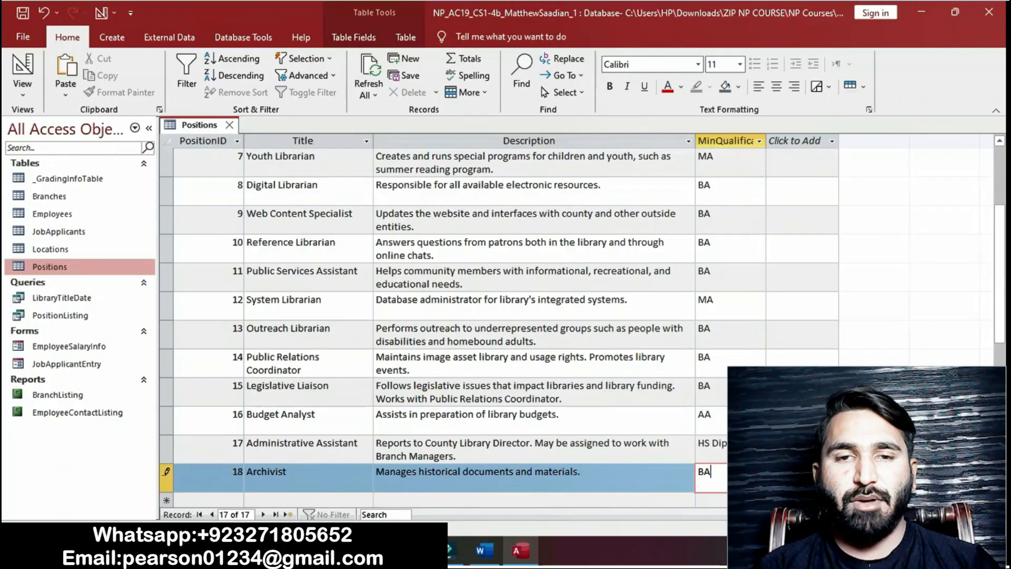
key("Tab")
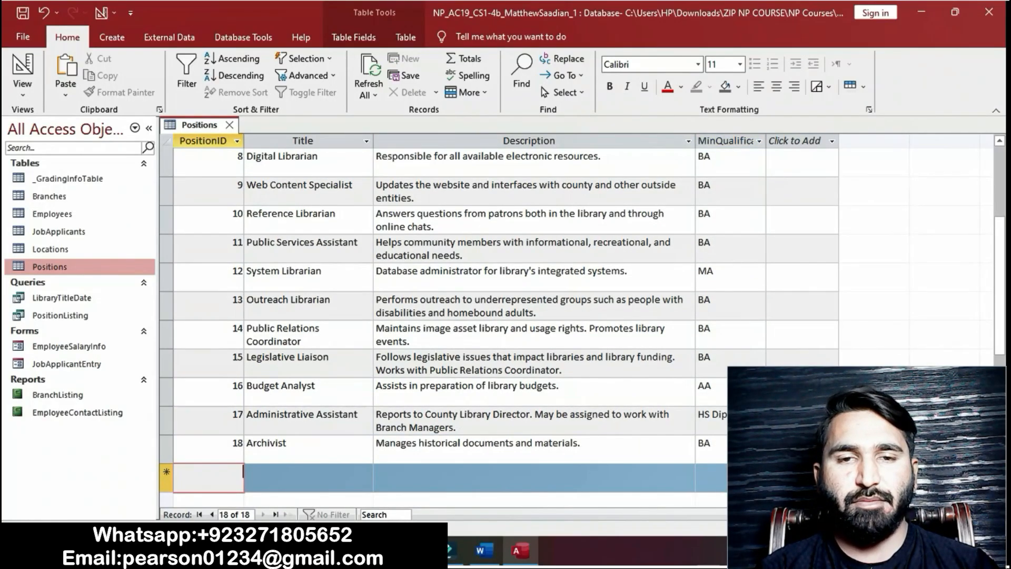
Step: Check the closing instruction above Table 1 in Word, then save and close the Positions table in Access
left_click(484, 551)
scroll(490, 316, "down", 1)
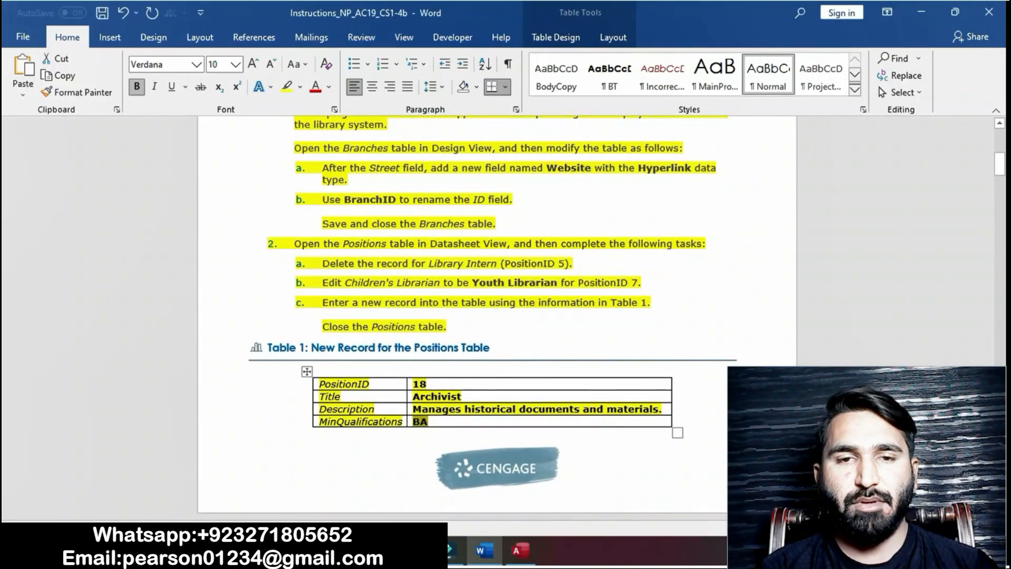
left_click_drag(322, 327, 447, 328)
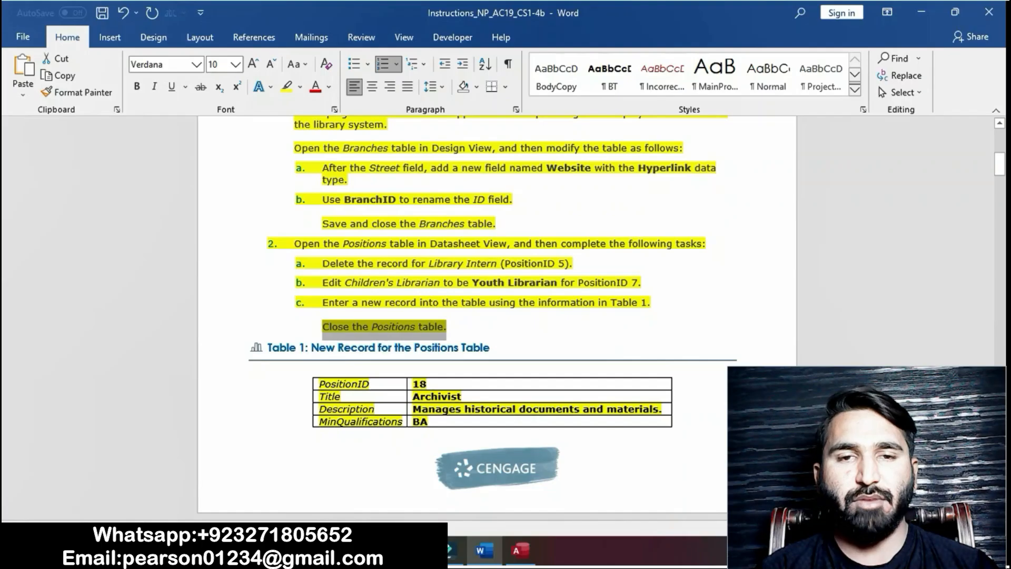
left_click(520, 550)
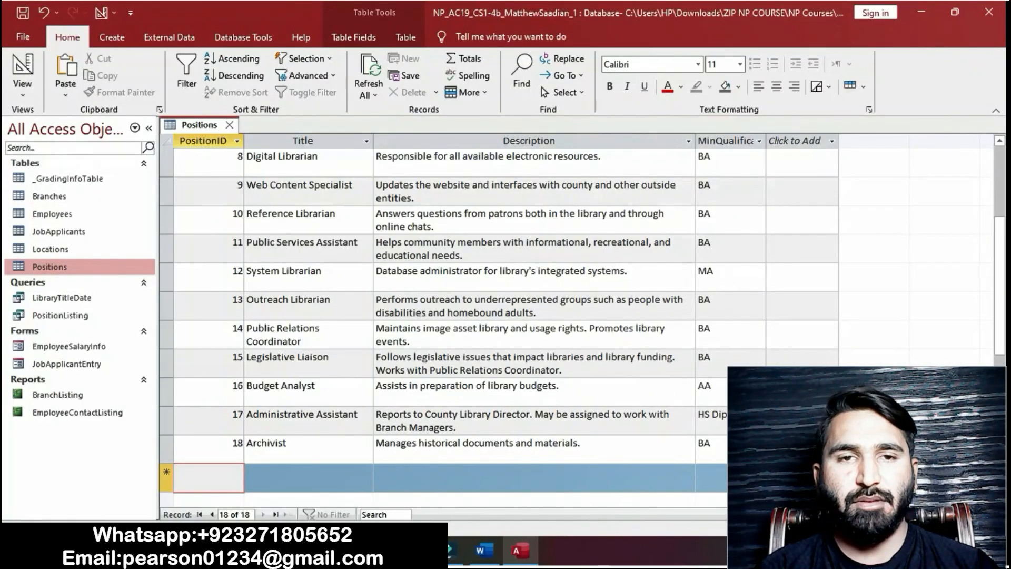
right_click(215, 126)
left_click(247, 135)
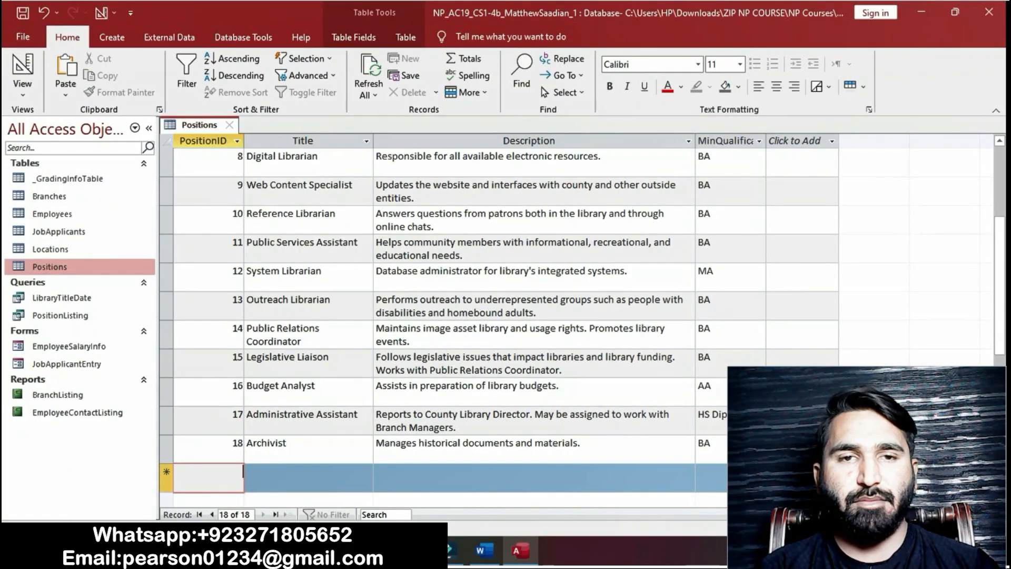
right_click(206, 126)
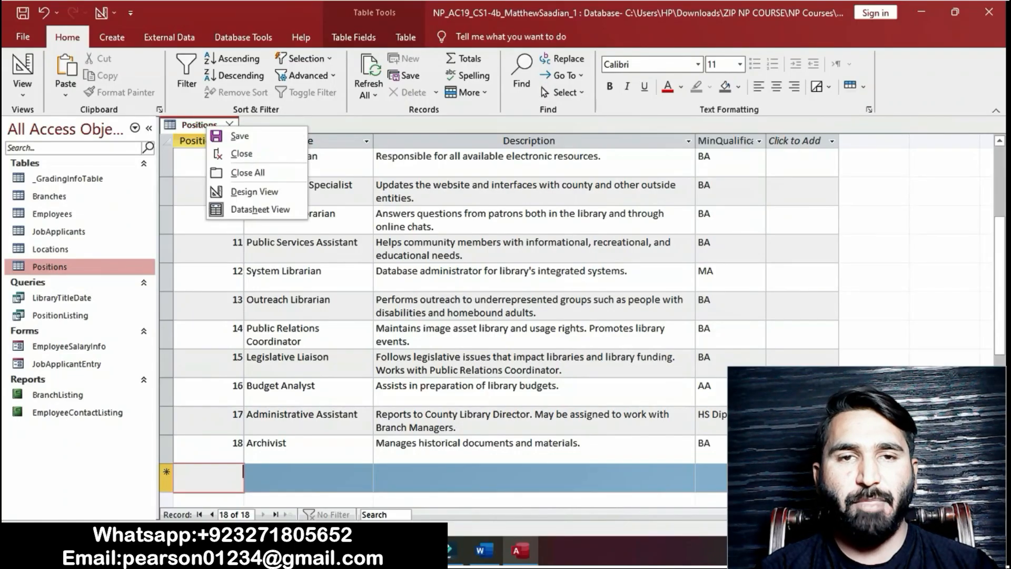
left_click(242, 153)
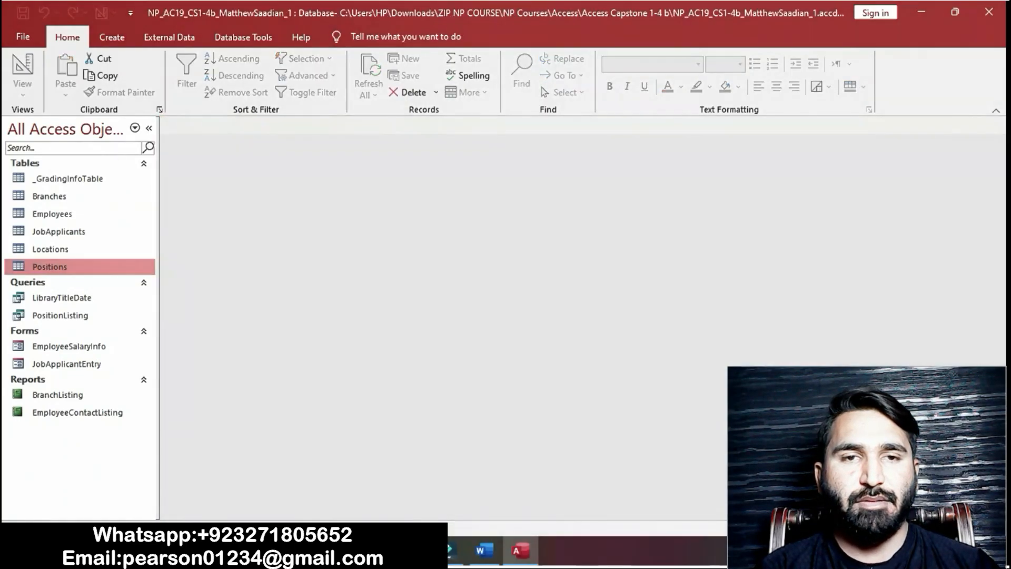
Step: Return to the Word instructions and highlight instruction 3 in yellow
left_click(482, 551)
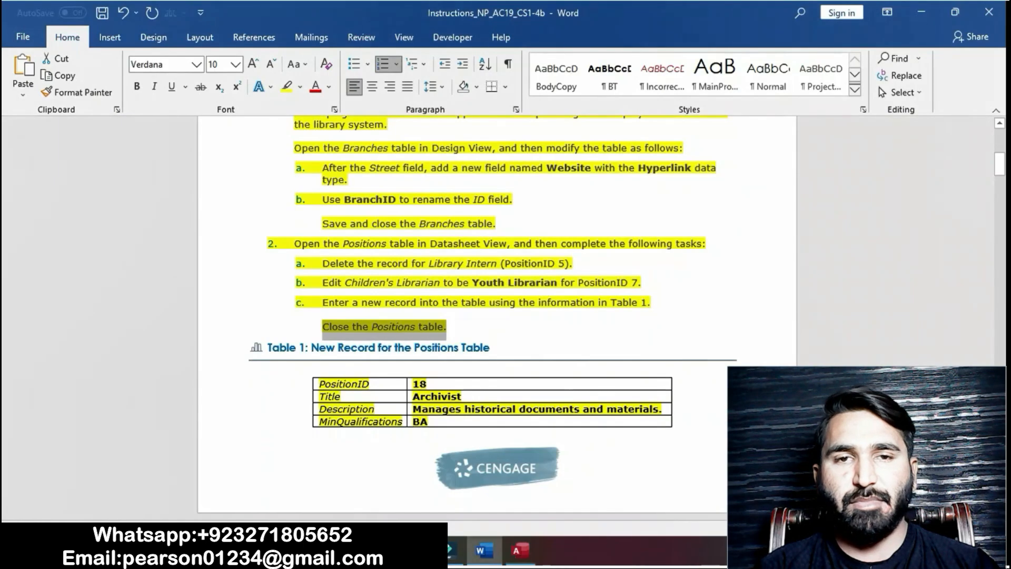
left_click_drag(999, 164, 999, 184)
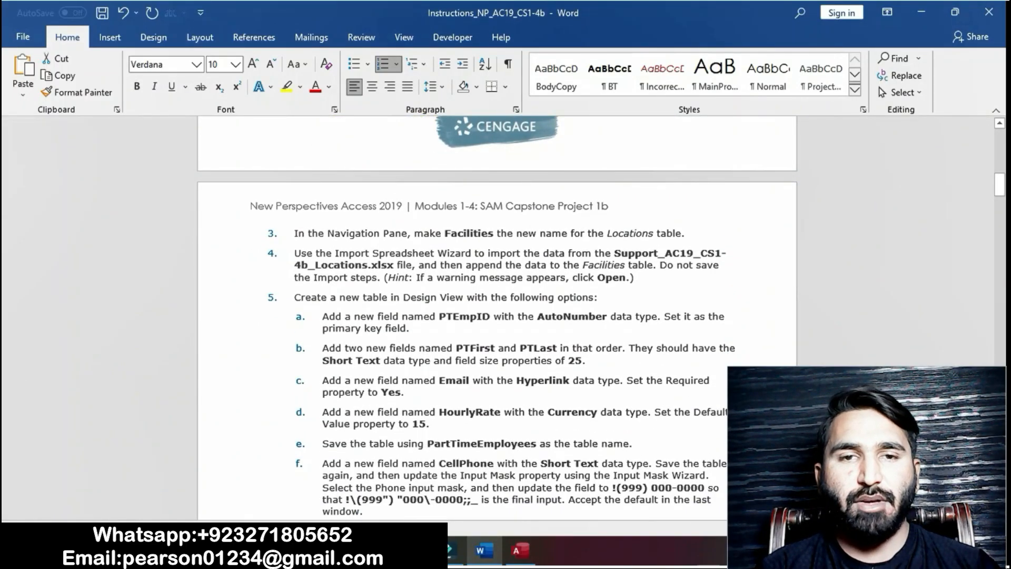
left_click_drag(294, 233, 691, 233)
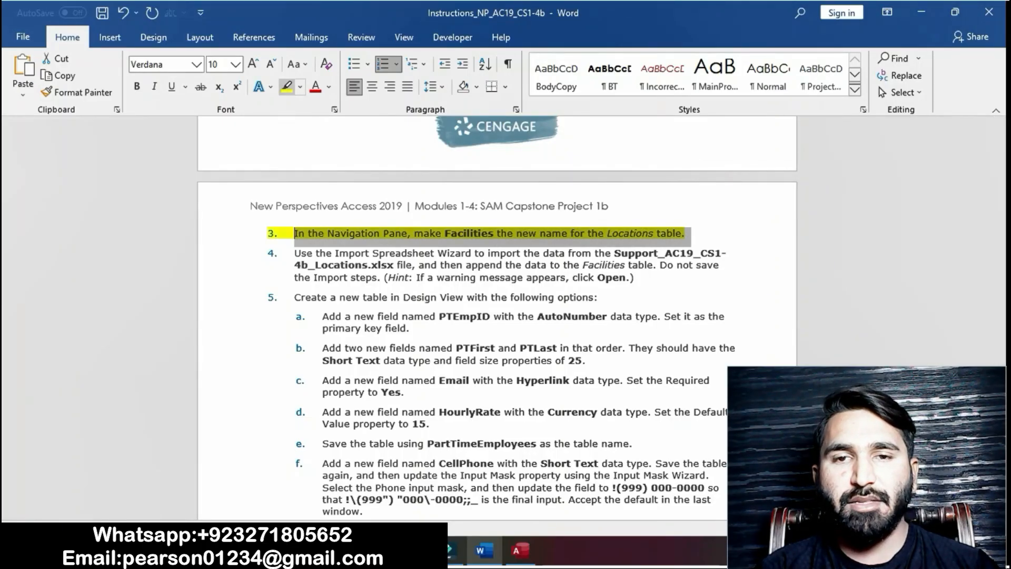
left_click(287, 86)
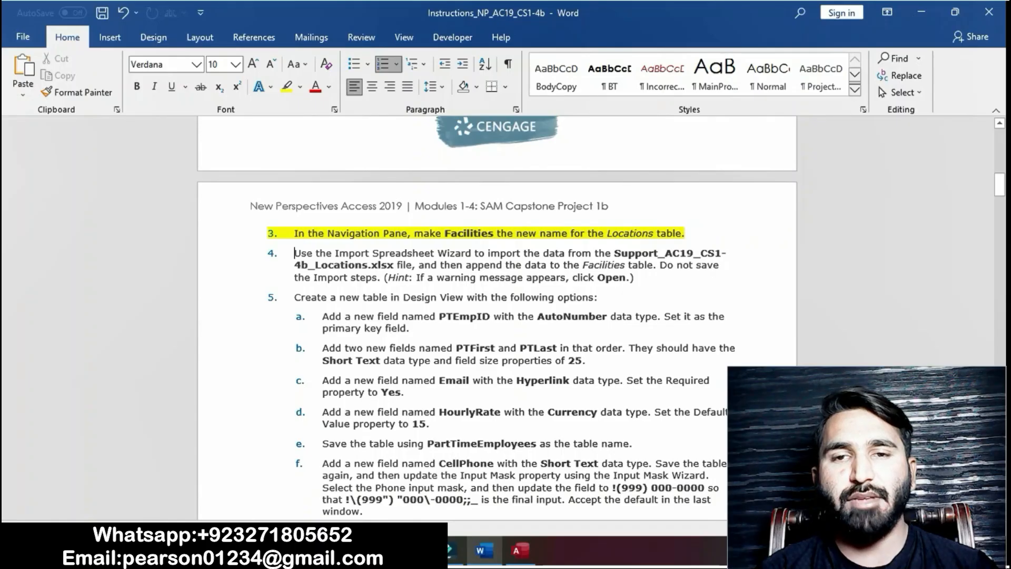
Step: Copy Facilities from instruction 3 in Word and use it to rename the Locations table in the Access Navigation Pane
left_click_drag(295, 234, 689, 233)
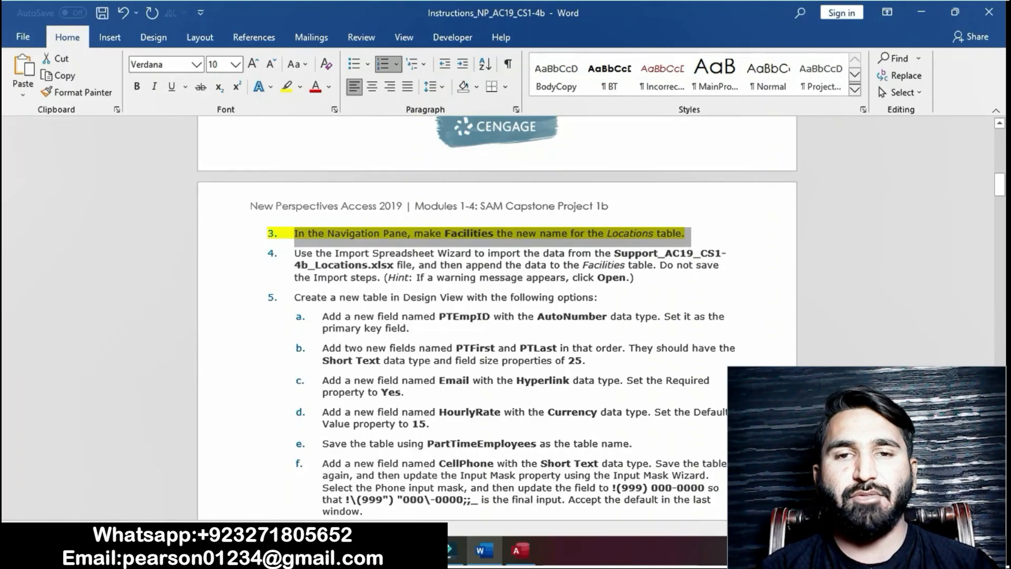
left_click(450, 233)
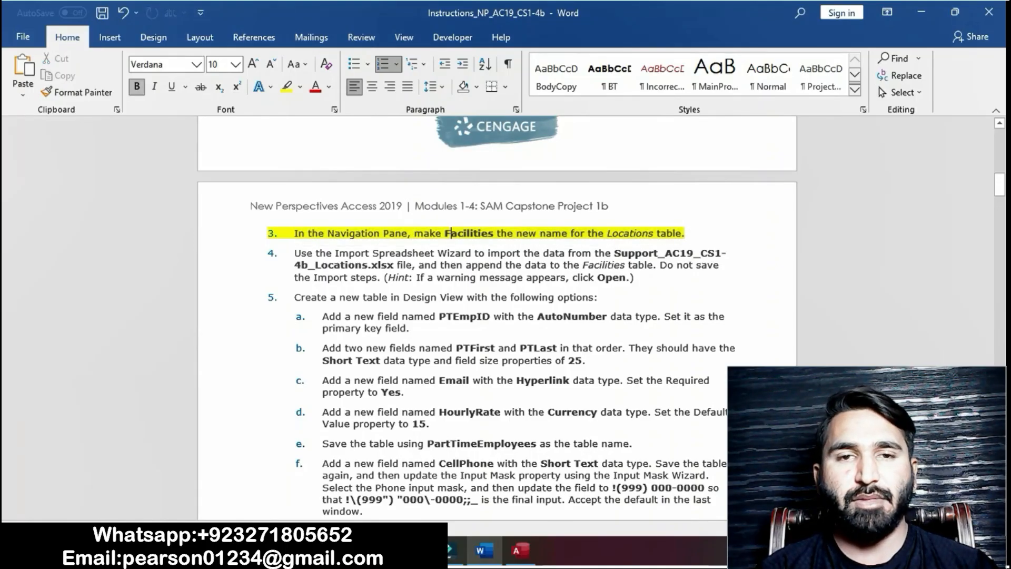
left_click_drag(444, 234, 493, 233)
key("ctrl+c")
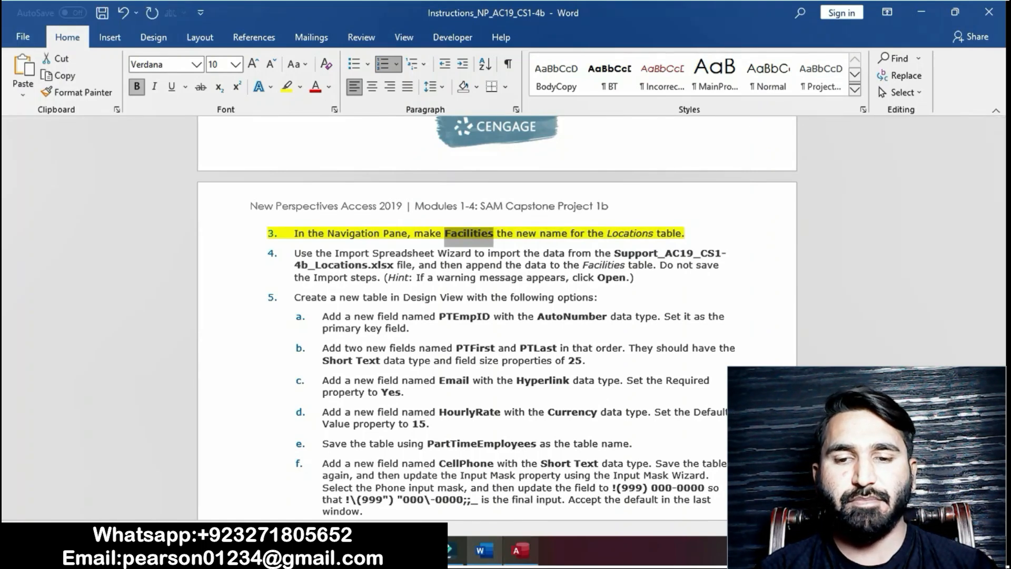
left_click(518, 551)
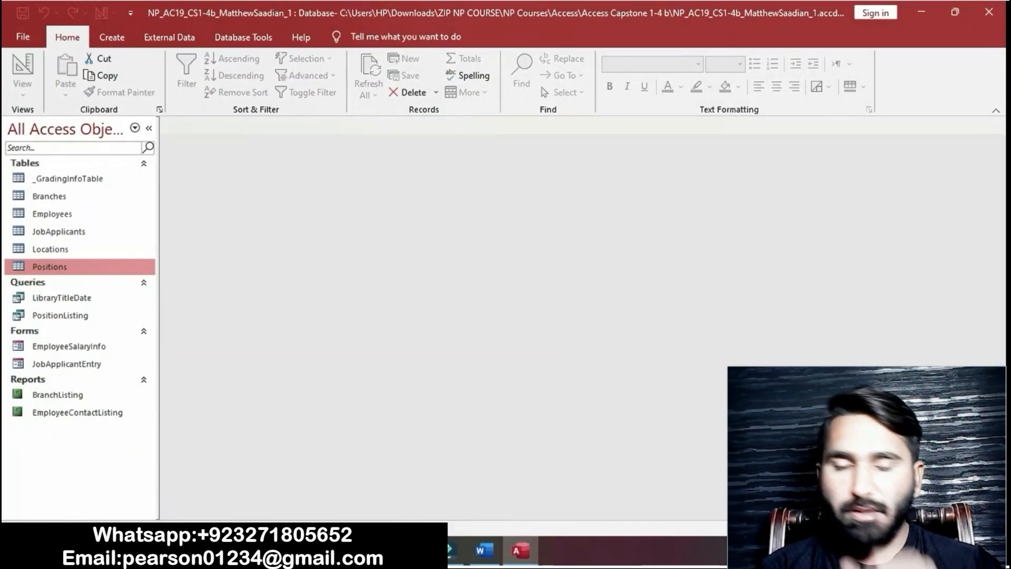
left_click(51, 249)
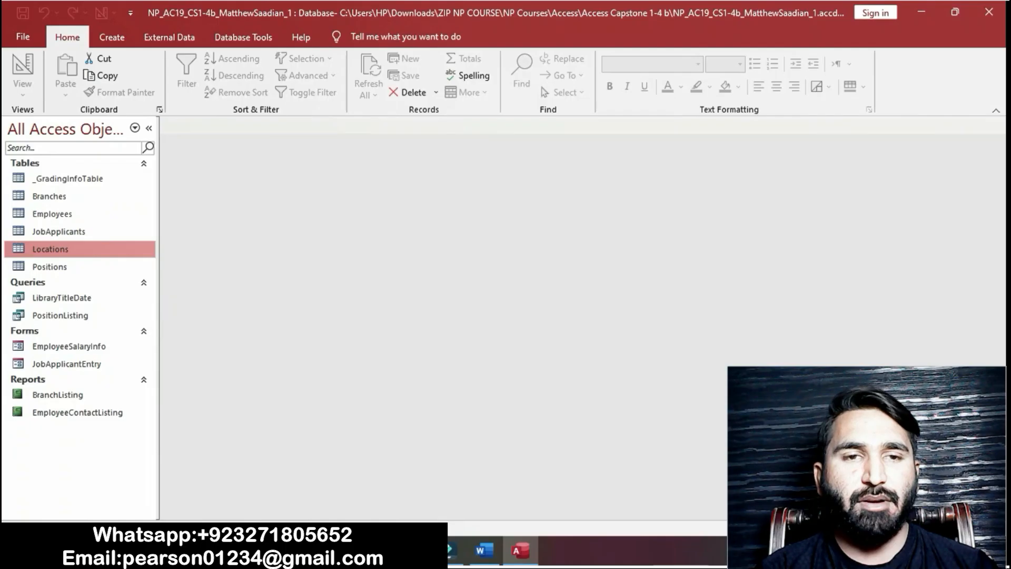
right_click(134, 253)
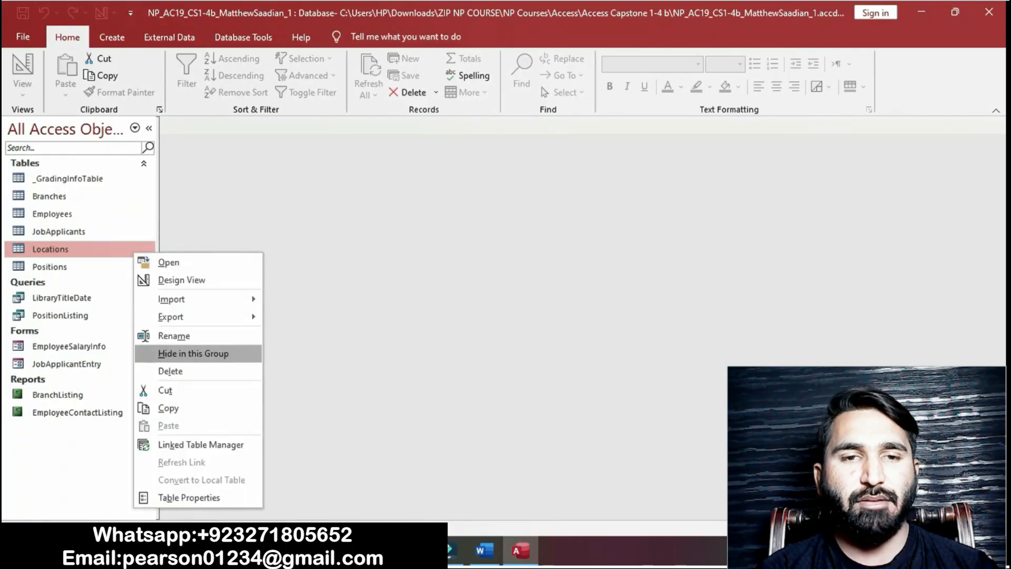
left_click(143, 336)
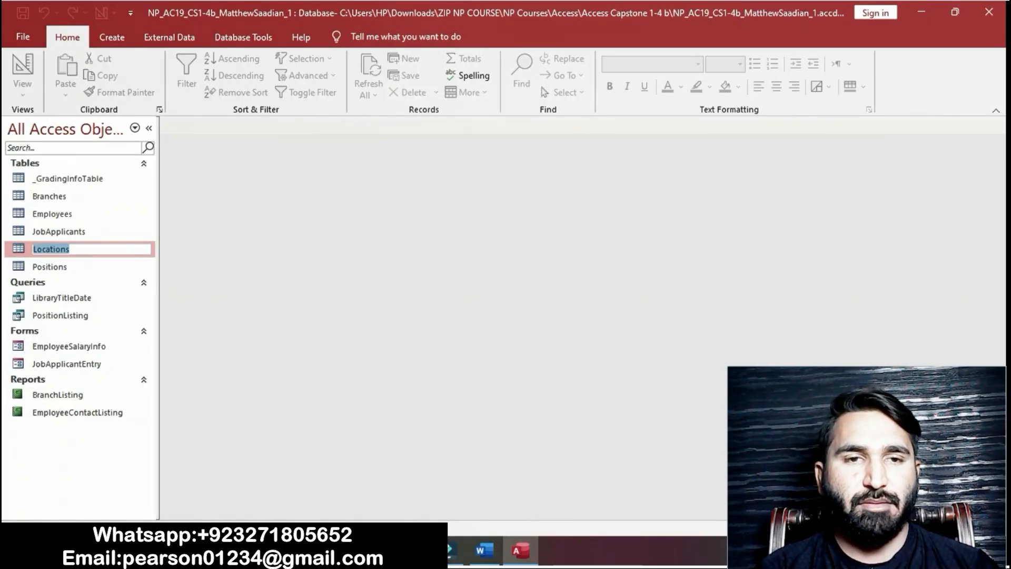
key("ctrl+v")
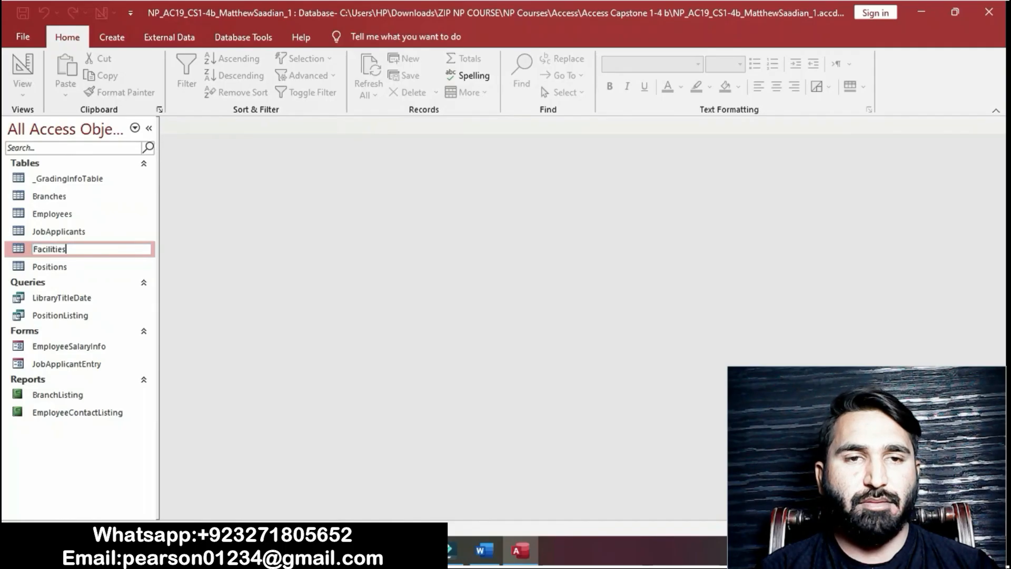
key("Return")
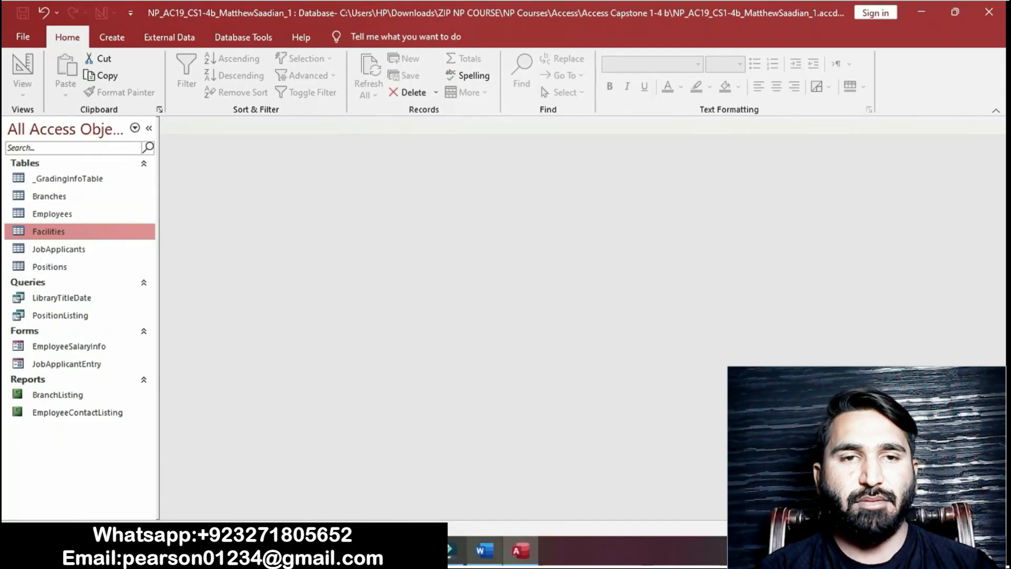
Step: Switch back to the Word instructions and go to instruction 4 about importing the spreadsheet
mouse_move(484, 551)
left_click(484, 487)
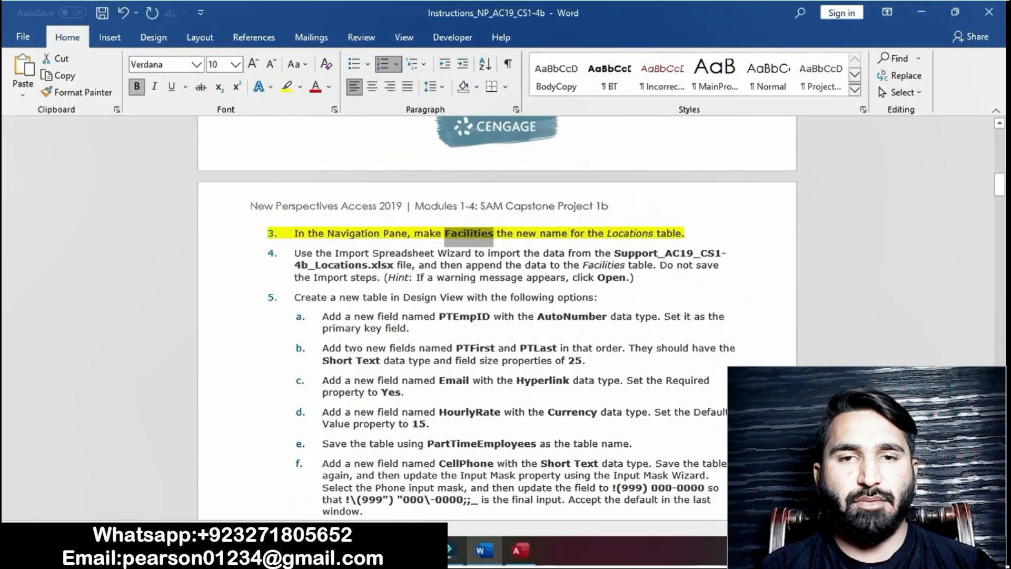
left_click(380, 254)
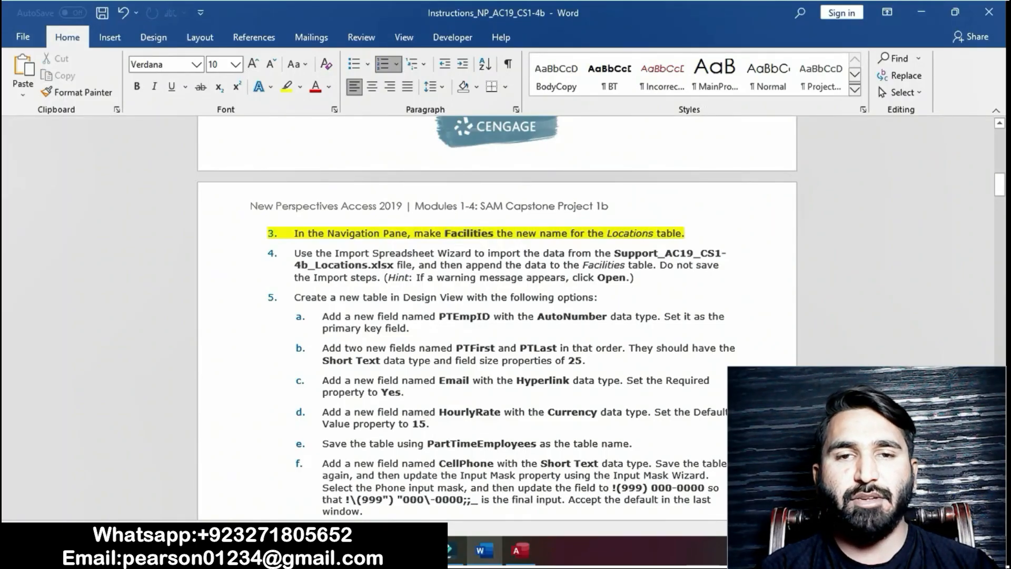
left_click_drag(294, 253, 465, 264)
left_click_drag(621, 278, 635, 277)
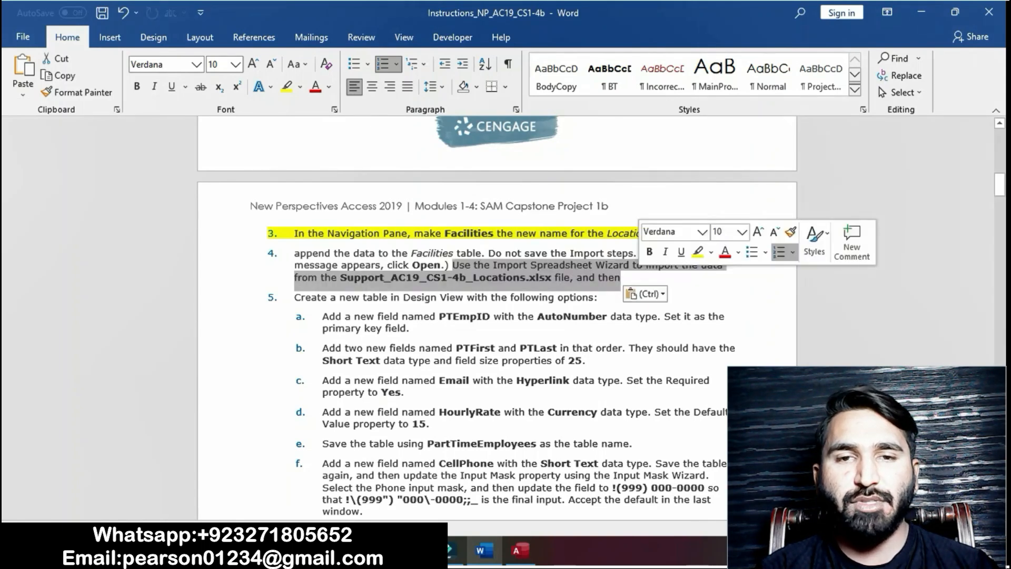
key("ctrl+z")
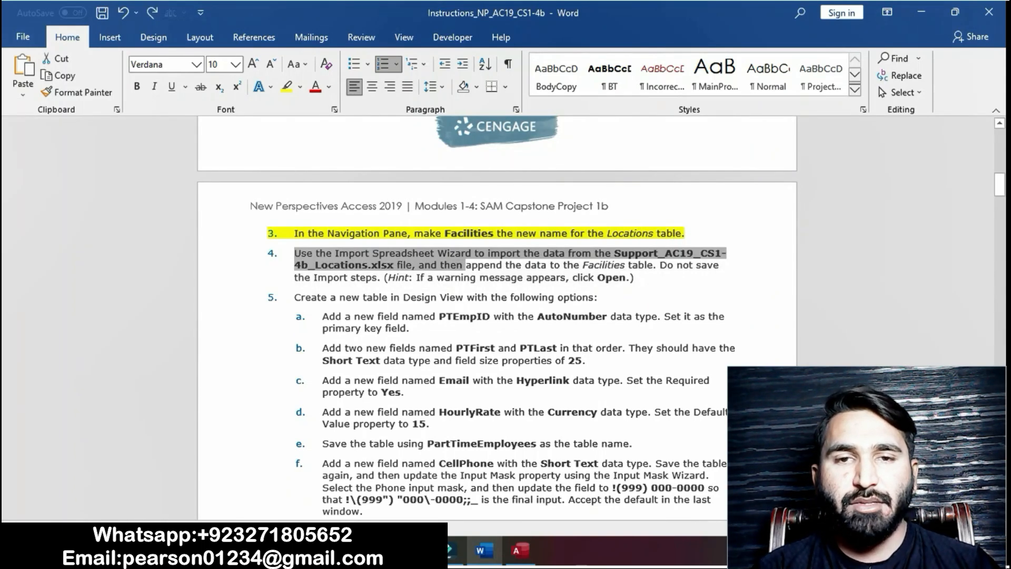
Step: Highlight all of instruction 4 in yellow and check which spreadsheet file it says to import
left_click(326, 253)
left_click_drag(294, 253, 638, 279)
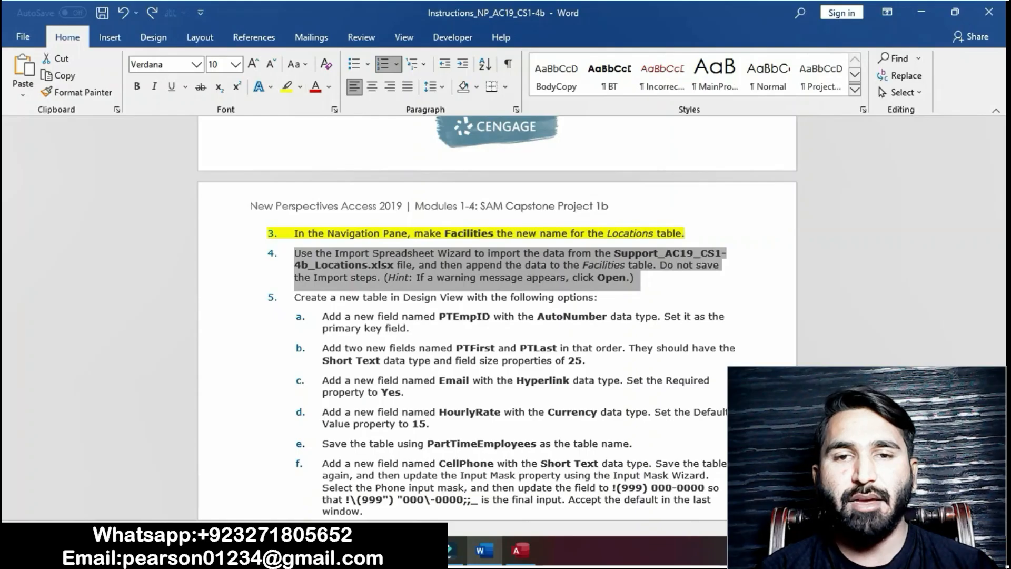
left_click(287, 86)
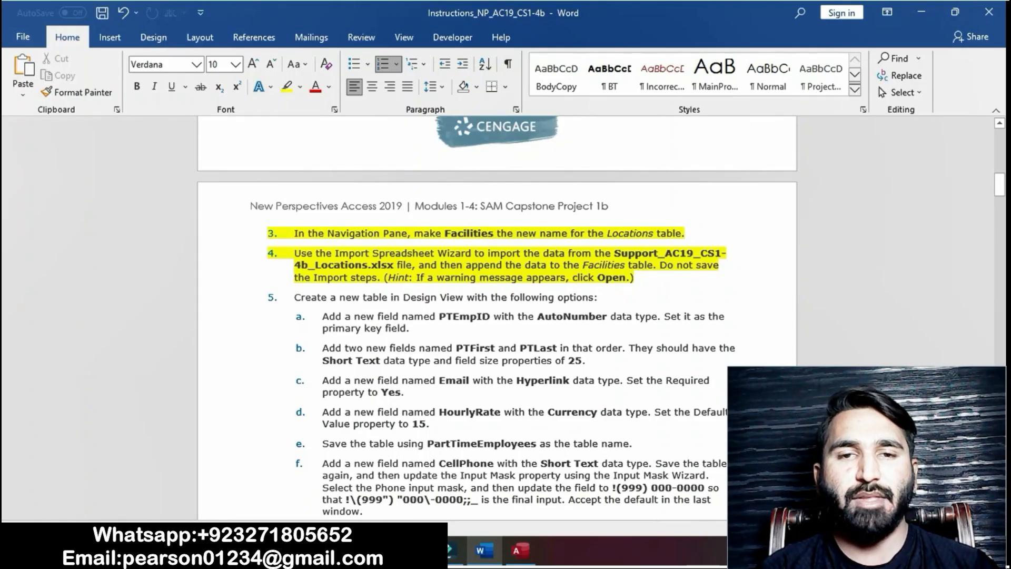
left_click_drag(294, 254, 419, 265)
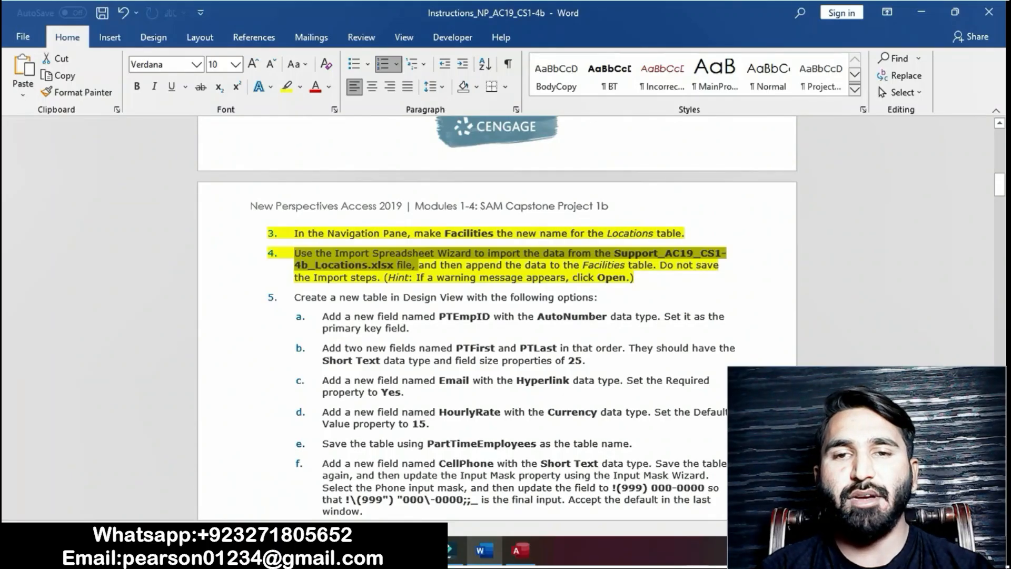
Step: Switch to the Access database and start importing external data from an Excel spreadsheet file
mouse_move(519, 551)
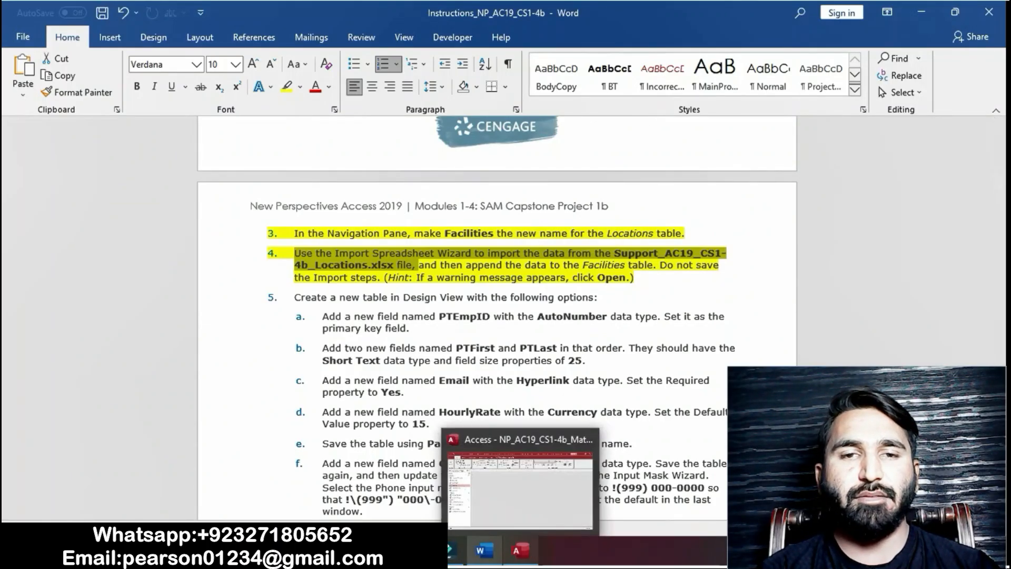
left_click(519, 550)
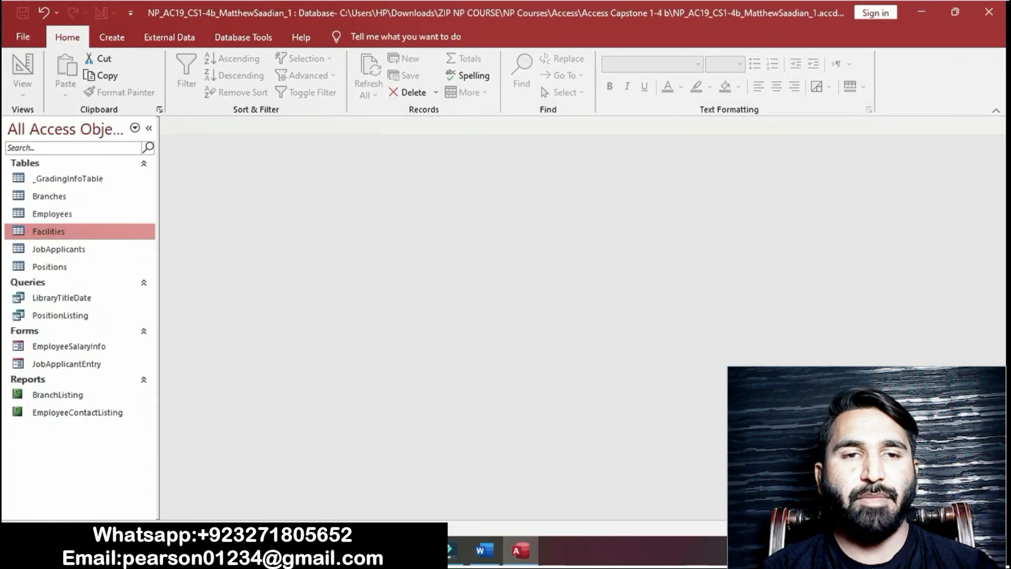
left_click(169, 37)
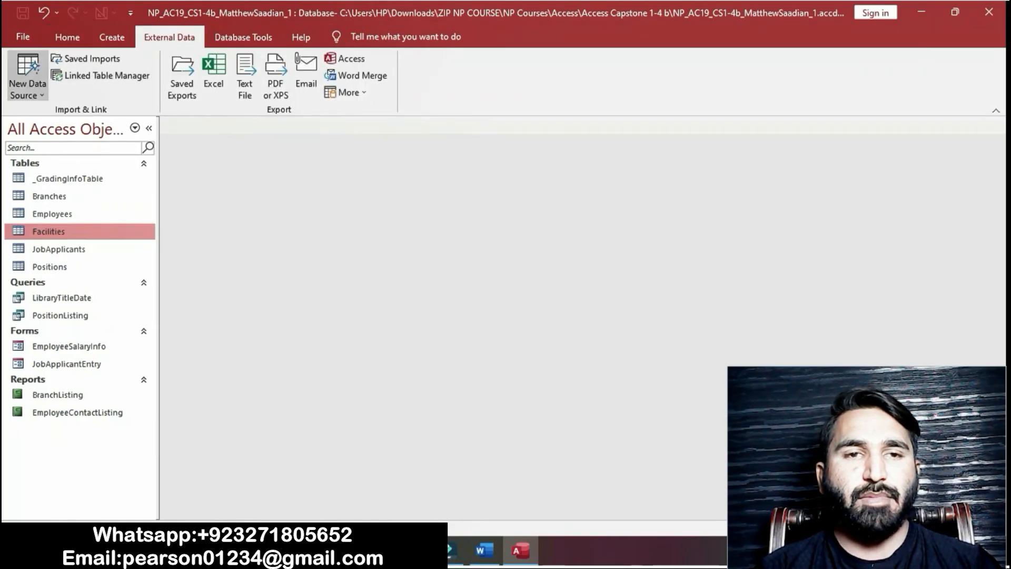
left_click(28, 79)
mouse_move(60, 120)
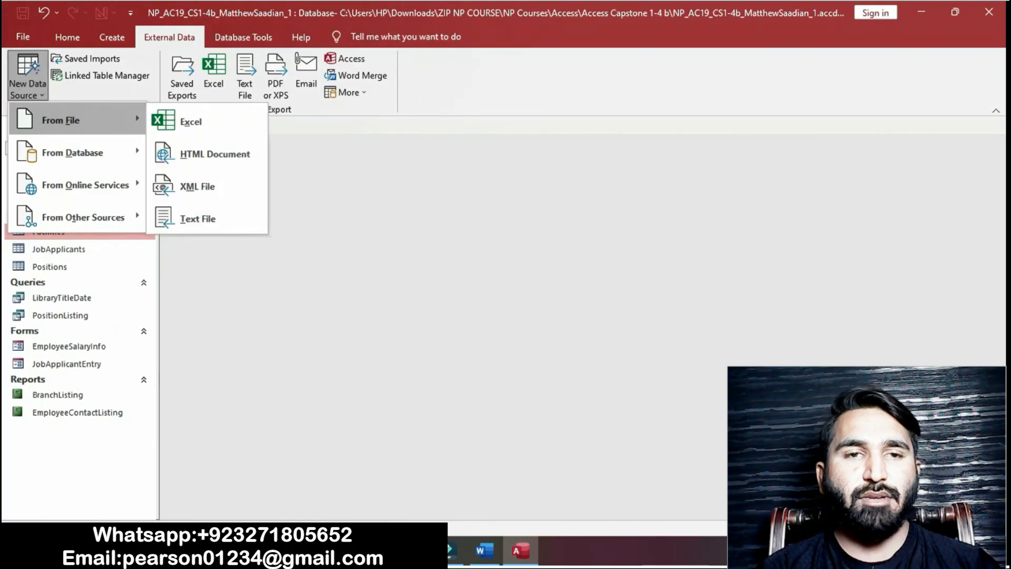
left_click(189, 121)
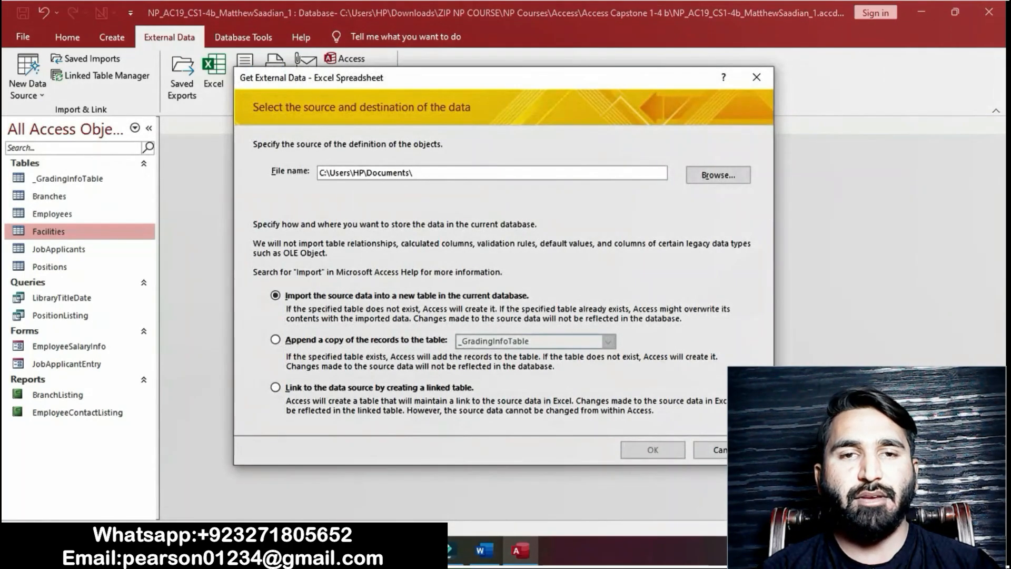
Step: Choose Support_AC19_CS1-4b_Locations from the Access Capstone 1-4 b folder within Downloads > ZIP NP COURSE as the import source
left_click(718, 175)
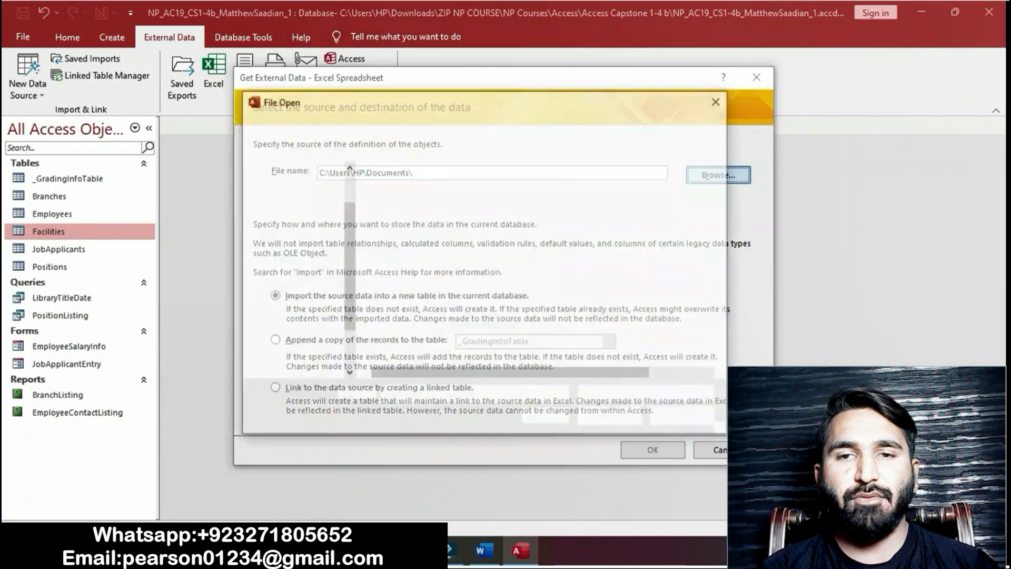
scroll(295, 358, "down", 1)
left_click(300, 363)
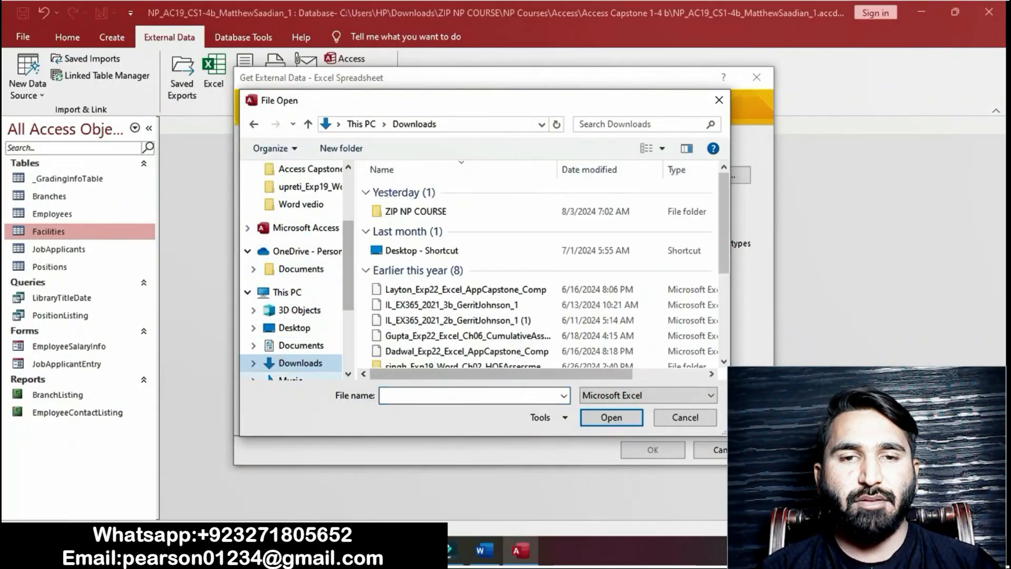
double_click(415, 211)
double_click(405, 191)
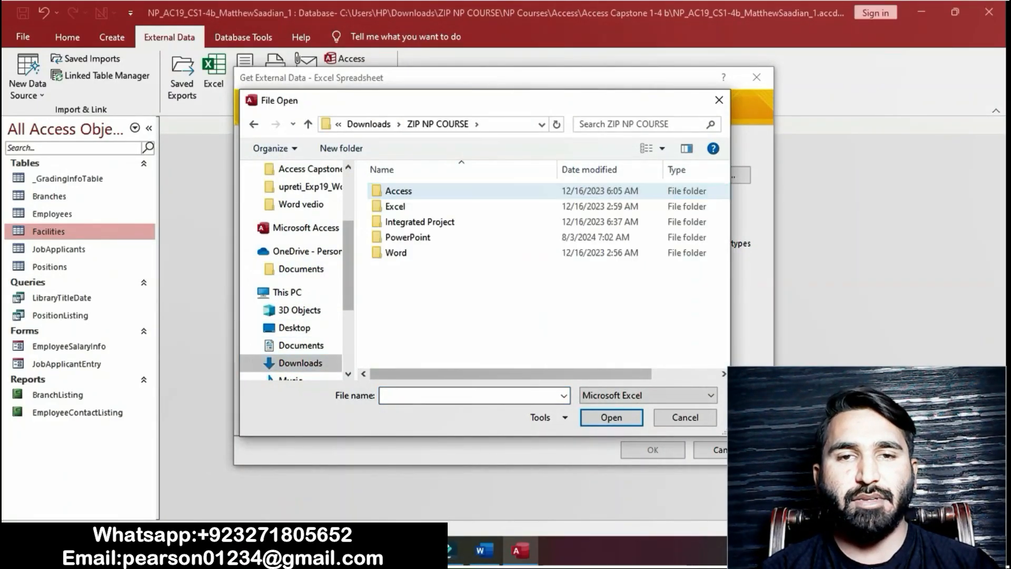
left_click(399, 191)
double_click(399, 191)
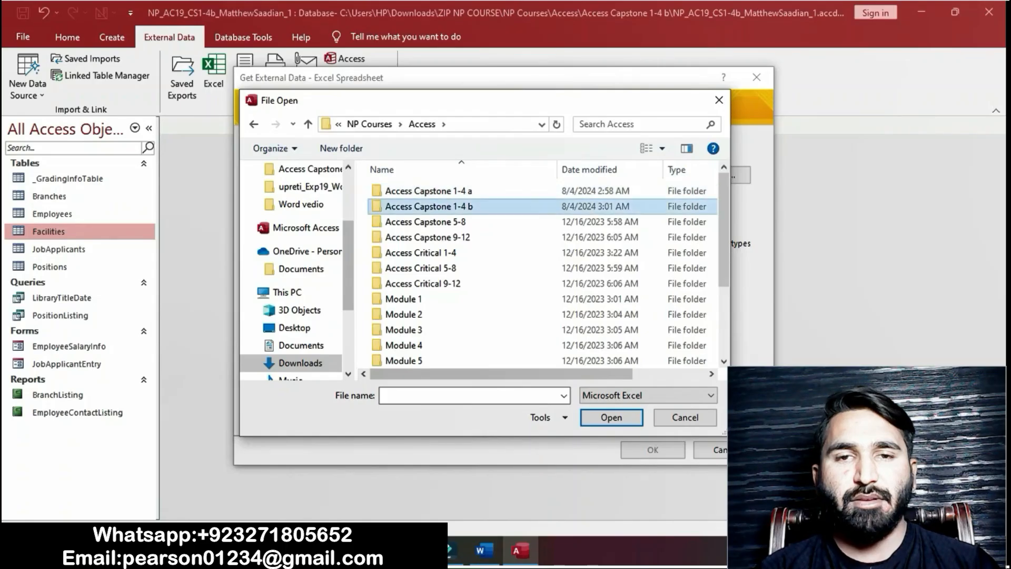
double_click(416, 206)
left_click(449, 191)
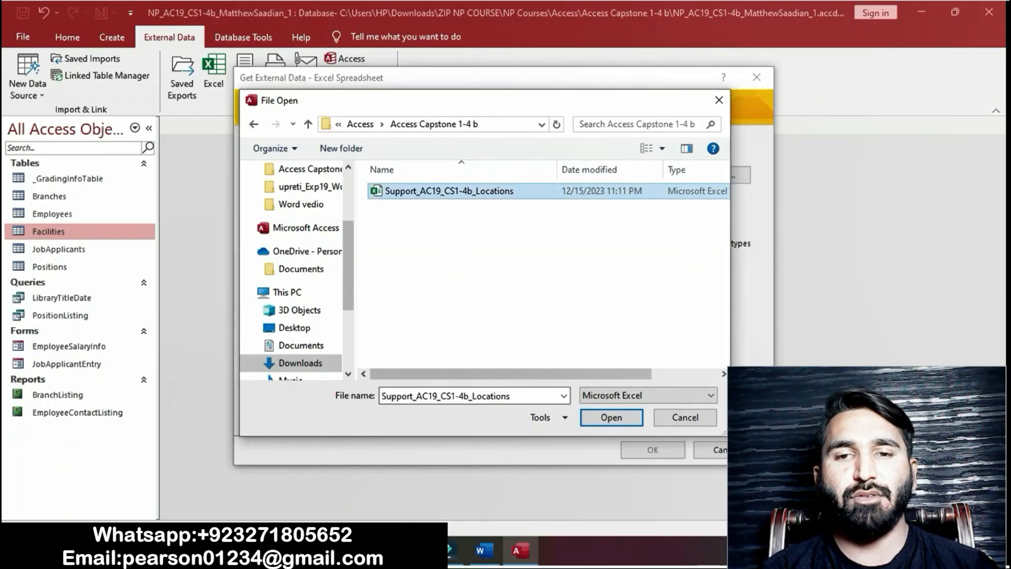
left_click(611, 417)
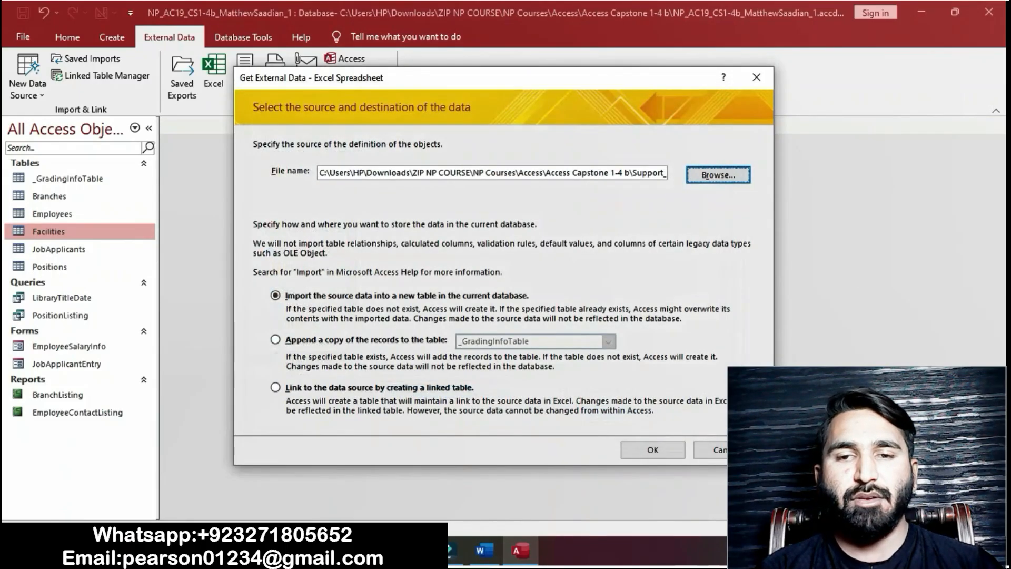
Step: Check in the Word instructions what the second half of instruction 4 says about appending and saving the import
key("alt+Tab")
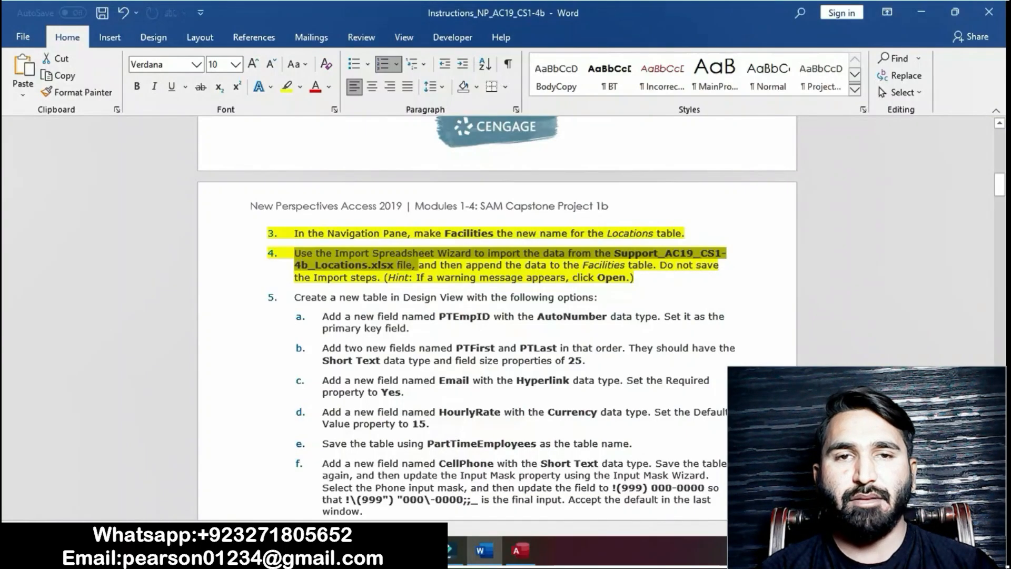
left_click(424, 265)
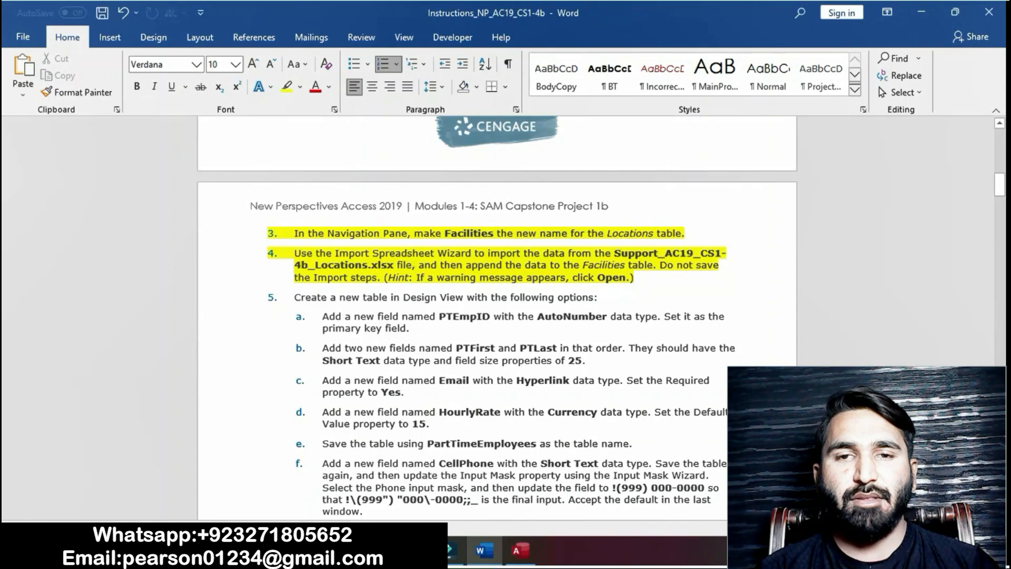
left_click_drag(420, 265, 640, 278)
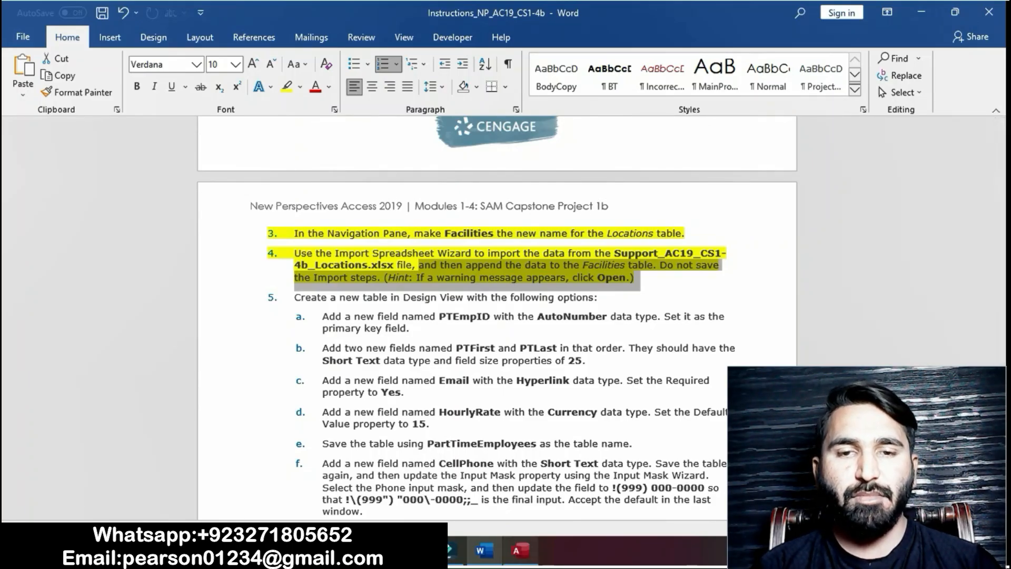
Step: Return to Access and set the import to append a copy of the records to the Facilities table
left_click(520, 550)
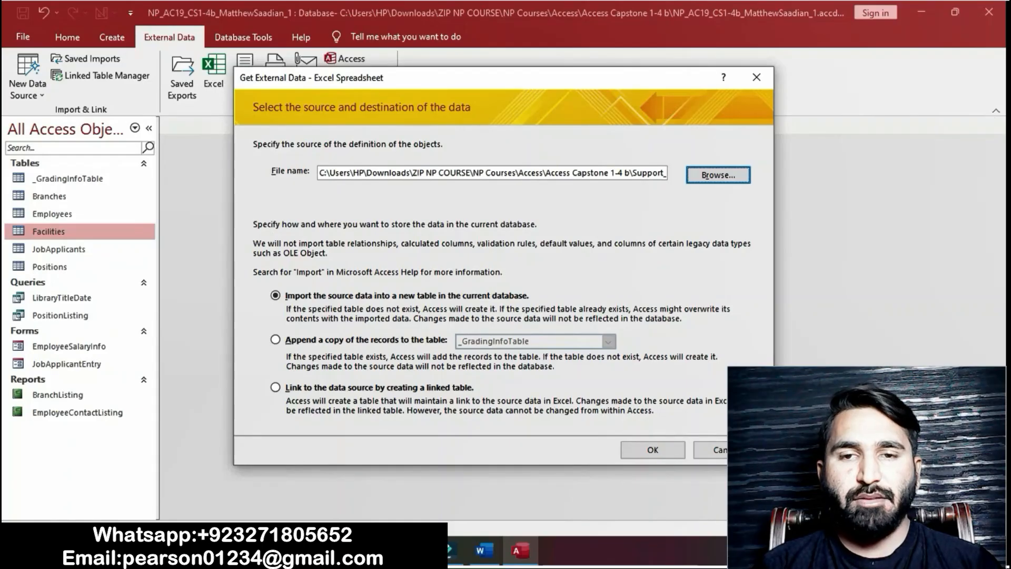
left_click(275, 340)
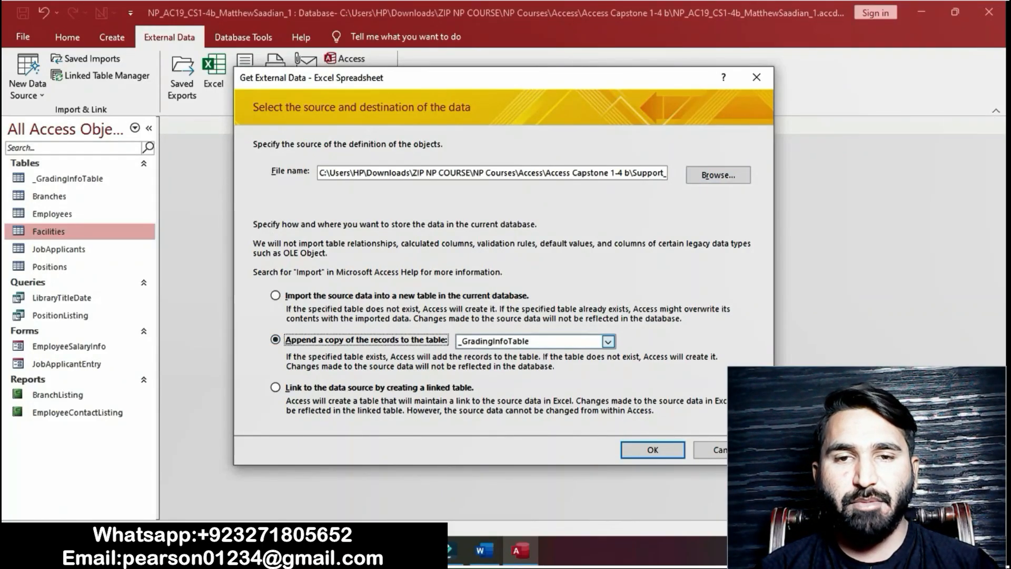
left_click(608, 341)
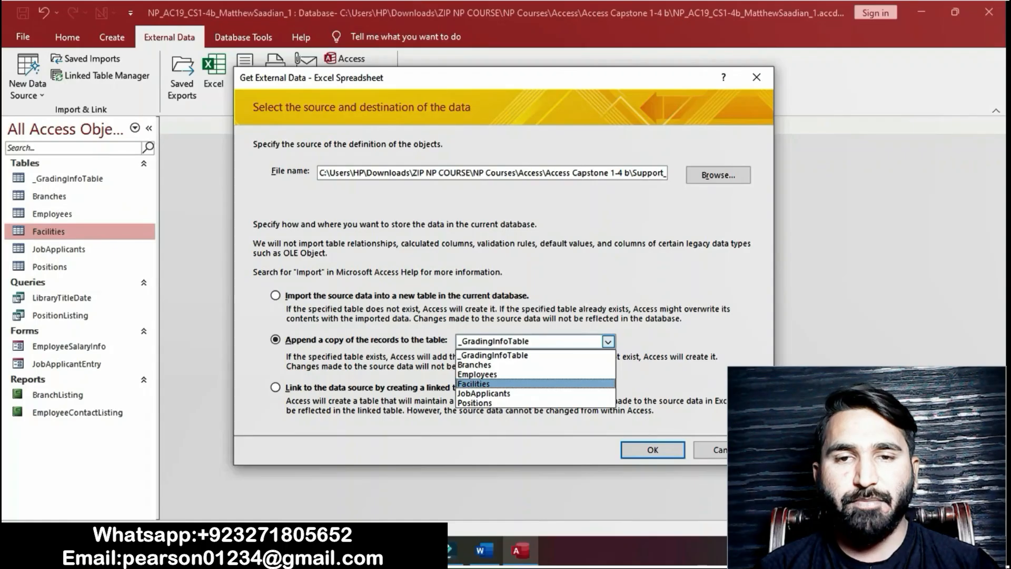
left_click(476, 383)
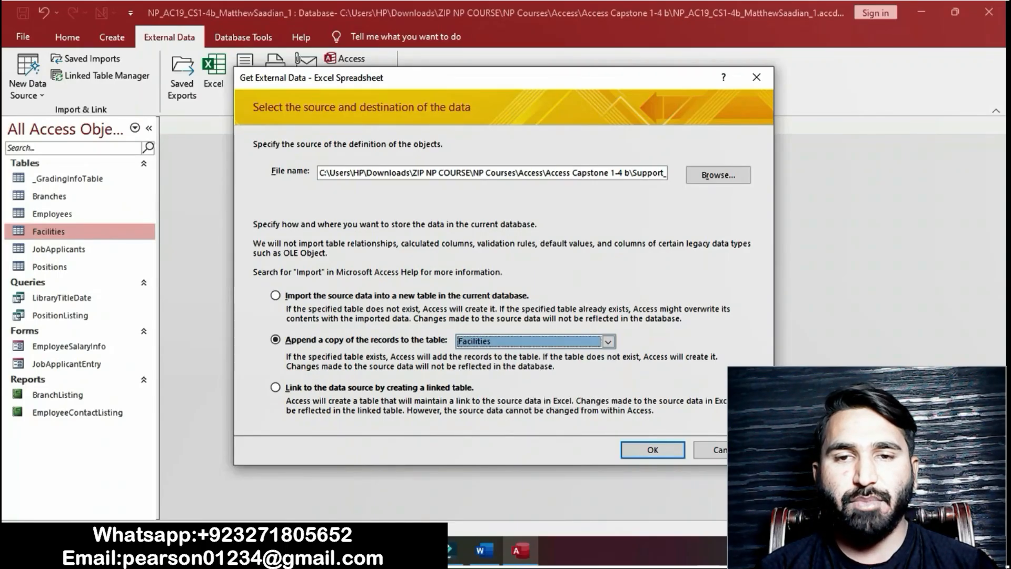
Step: Recheck instruction 4 in Word, then complete the Import Spreadsheet Wizard in Access for Facilities without saving the import steps
left_click(484, 551)
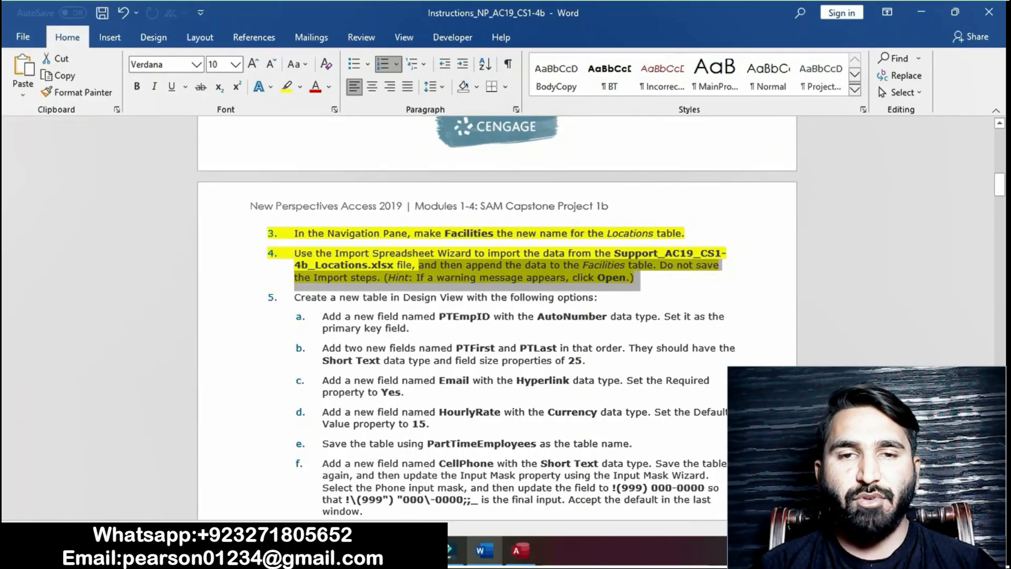
left_click(519, 551)
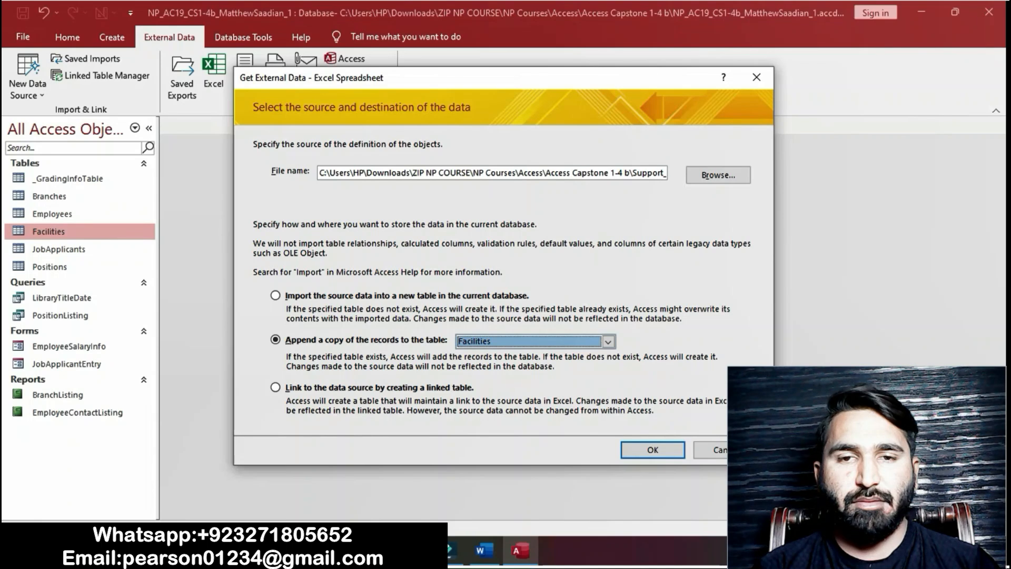
left_click(653, 449)
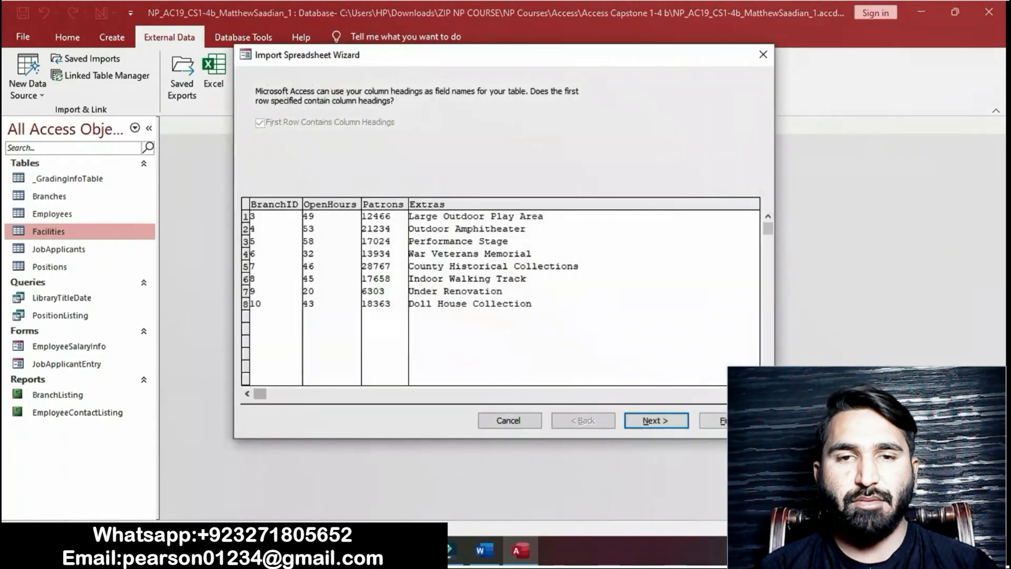
left_click(656, 420)
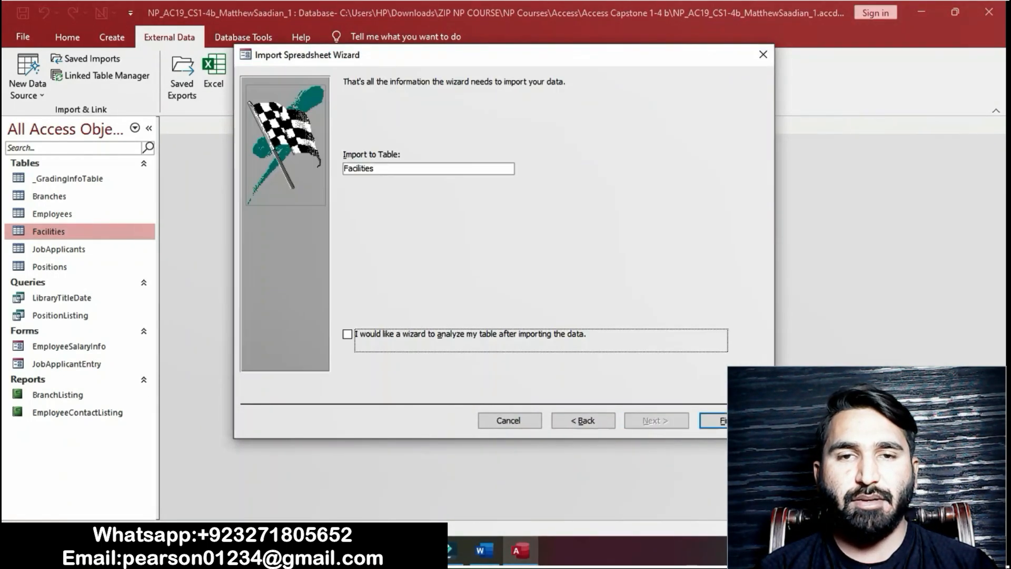
left_click(732, 421)
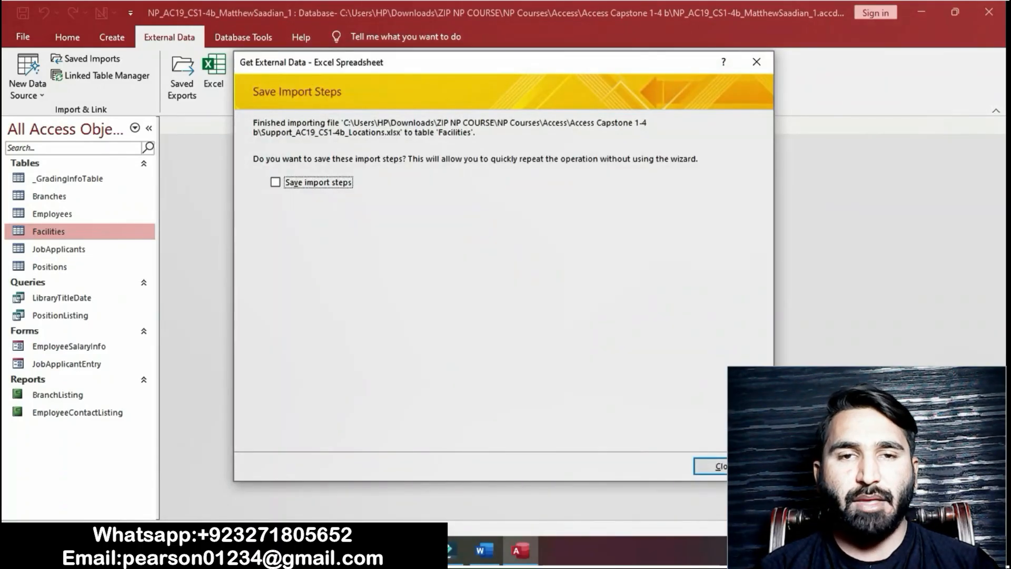
left_click(731, 466)
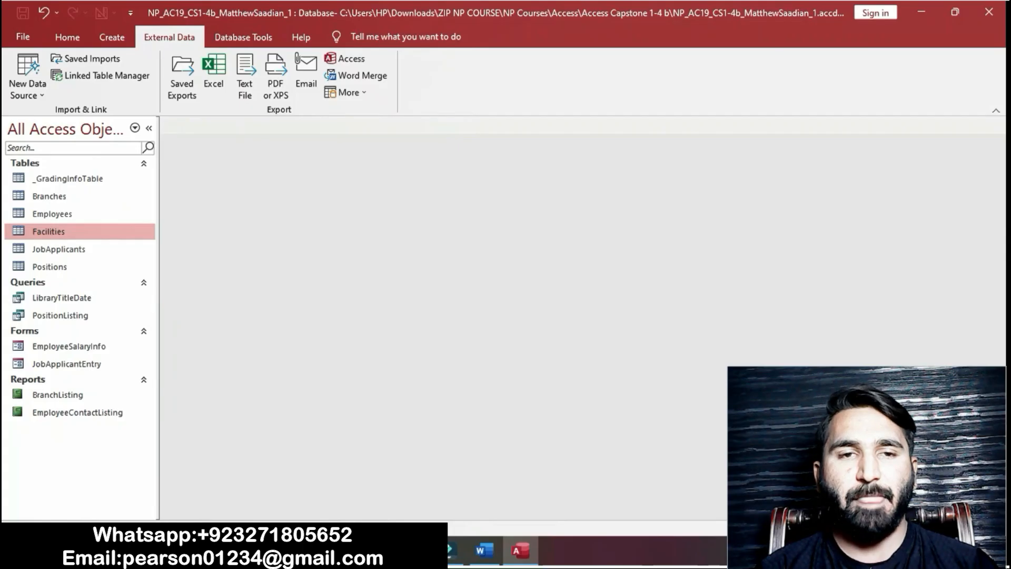
Step: Switch to the Word instructions and highlight instruction 5 with its sub-steps a through f in yellow
left_click(484, 550)
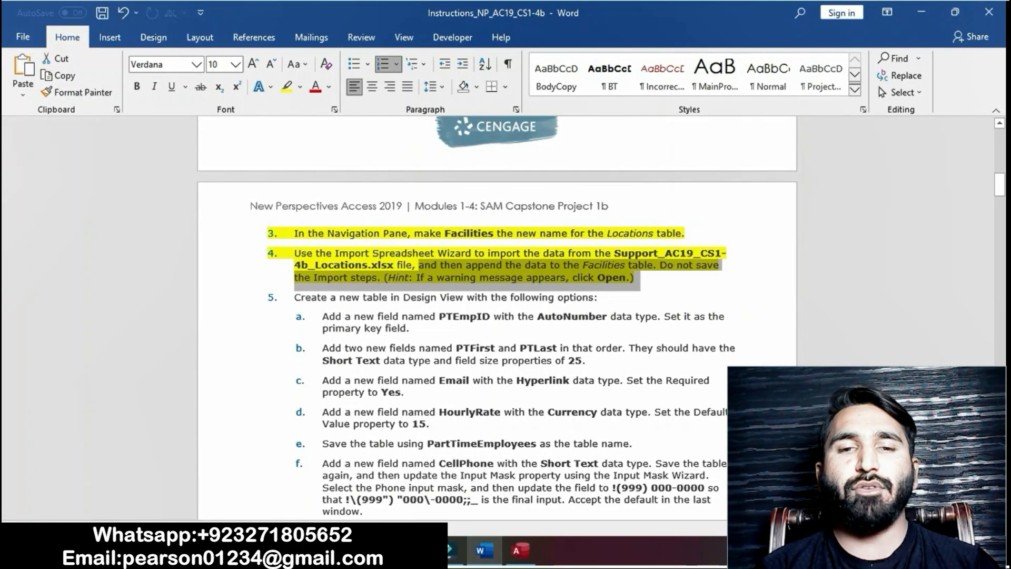
left_click(361, 316)
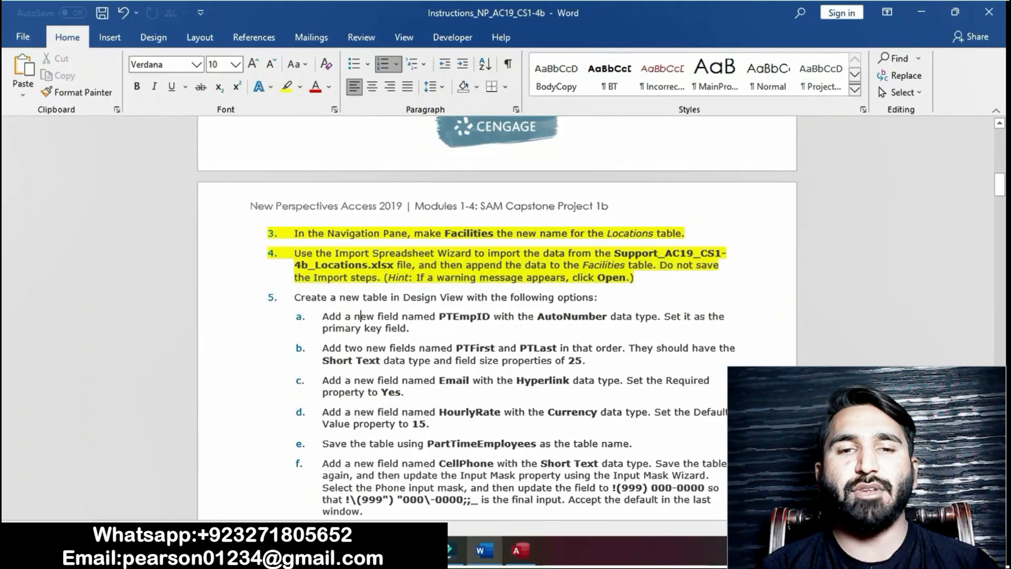
left_click_drag(294, 297, 372, 511)
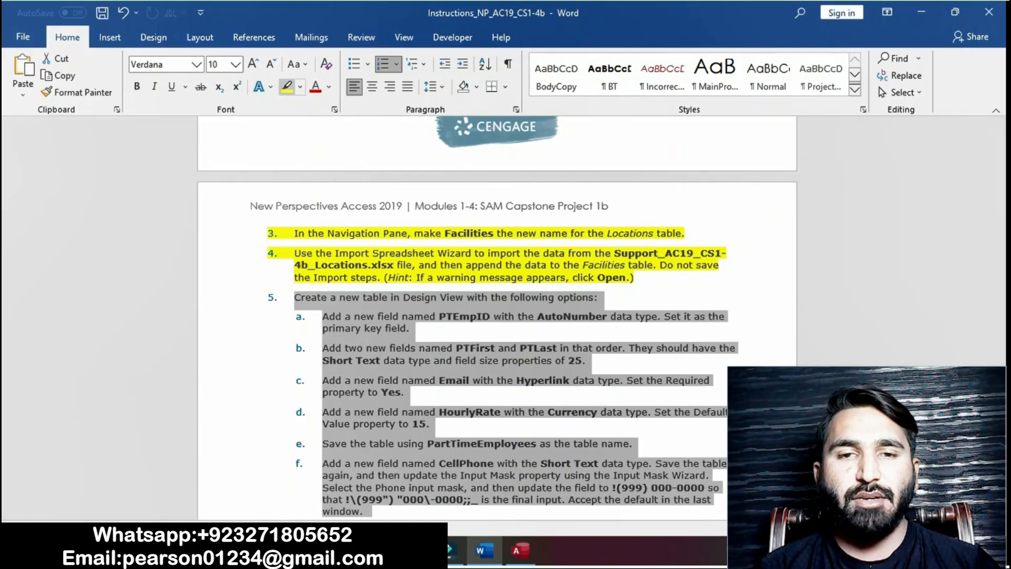
left_click(287, 87)
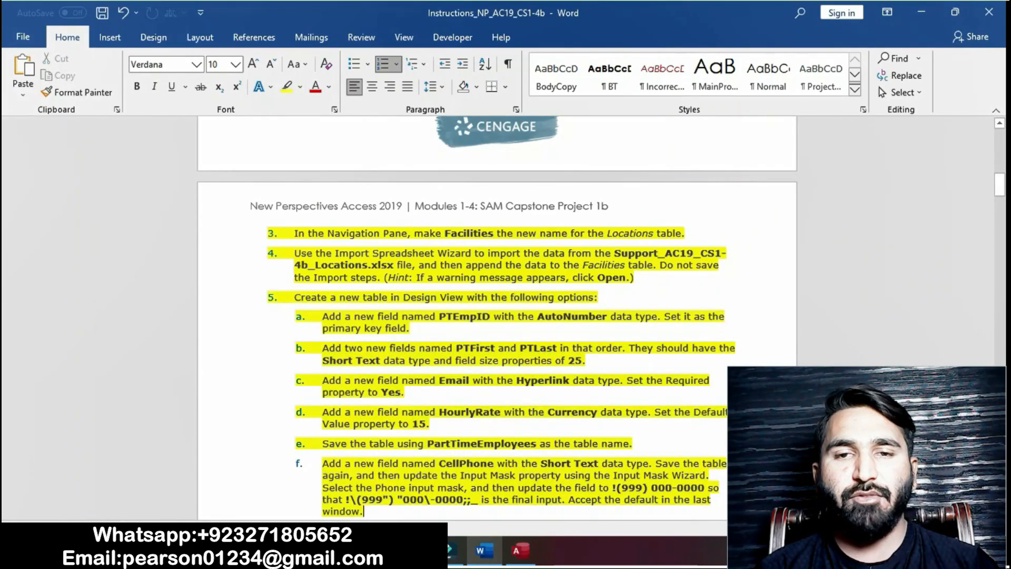
Step: Read the opening line of instruction 5, then switch to Access and create a new table in Design View
left_click_drag(294, 297, 600, 297)
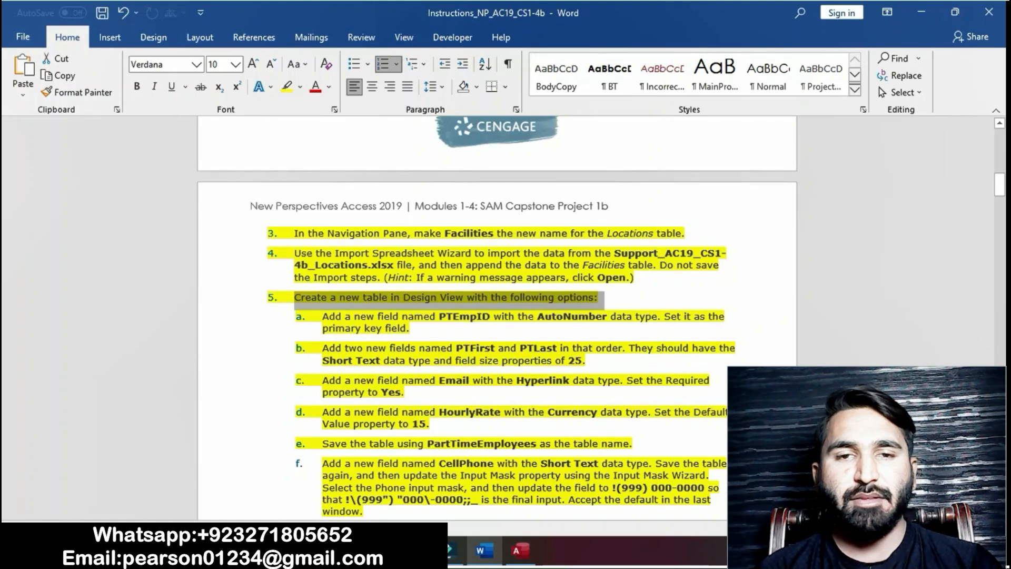
left_click(520, 550)
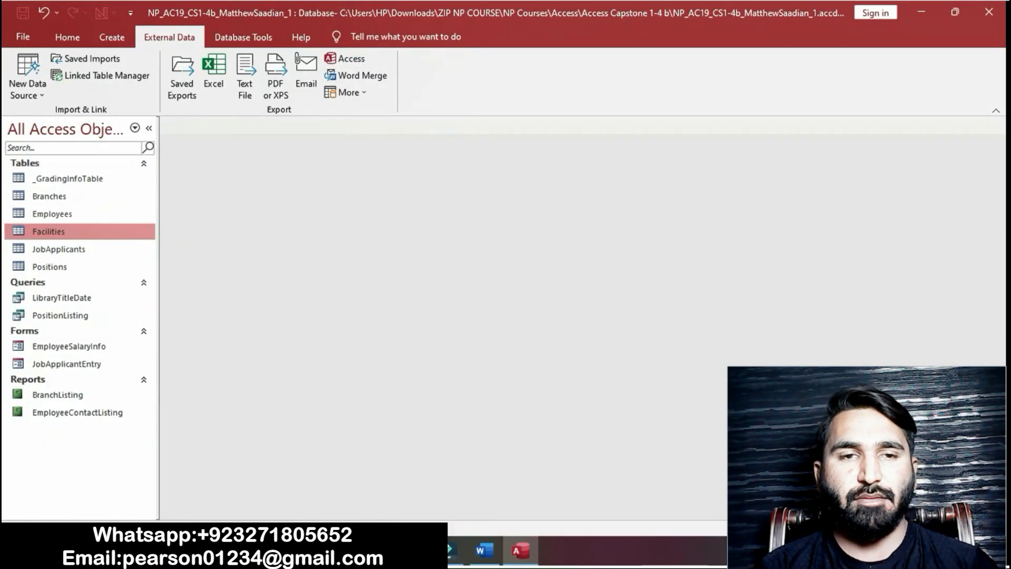
left_click(111, 37)
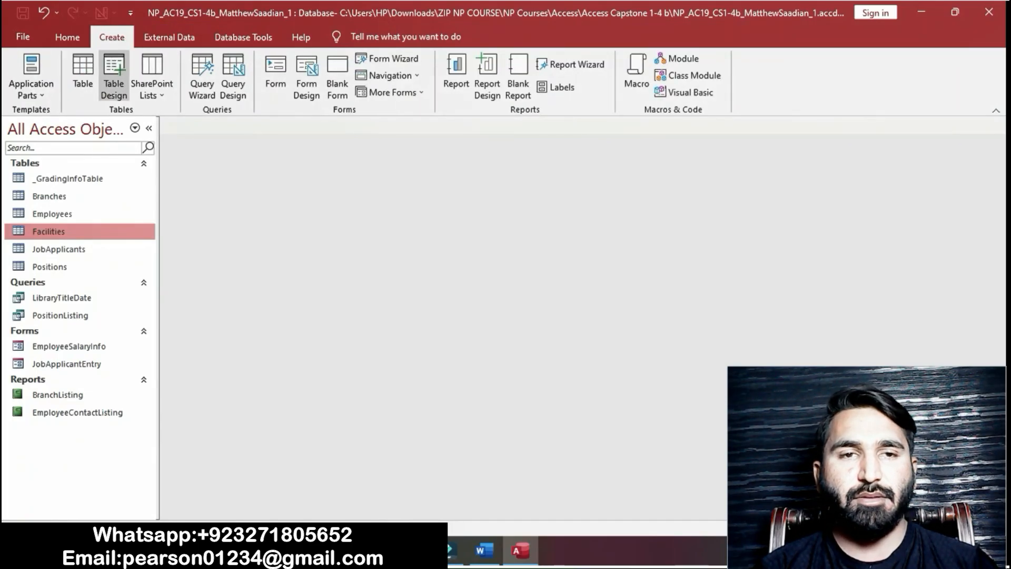
left_click(114, 77)
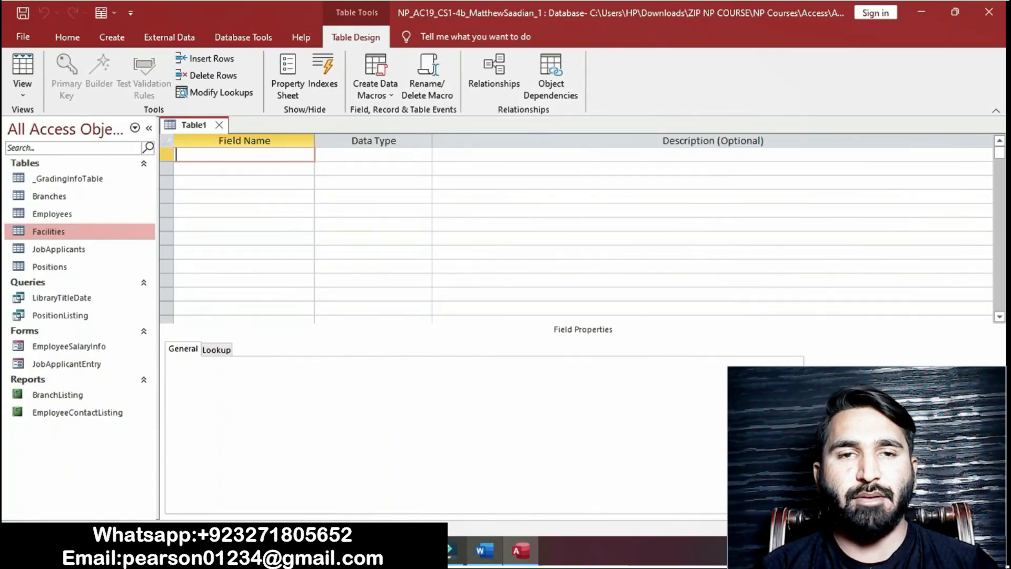
Step: Return to Word, review instruction 5a, and copy the field name PTEmpID from it
left_click(484, 550)
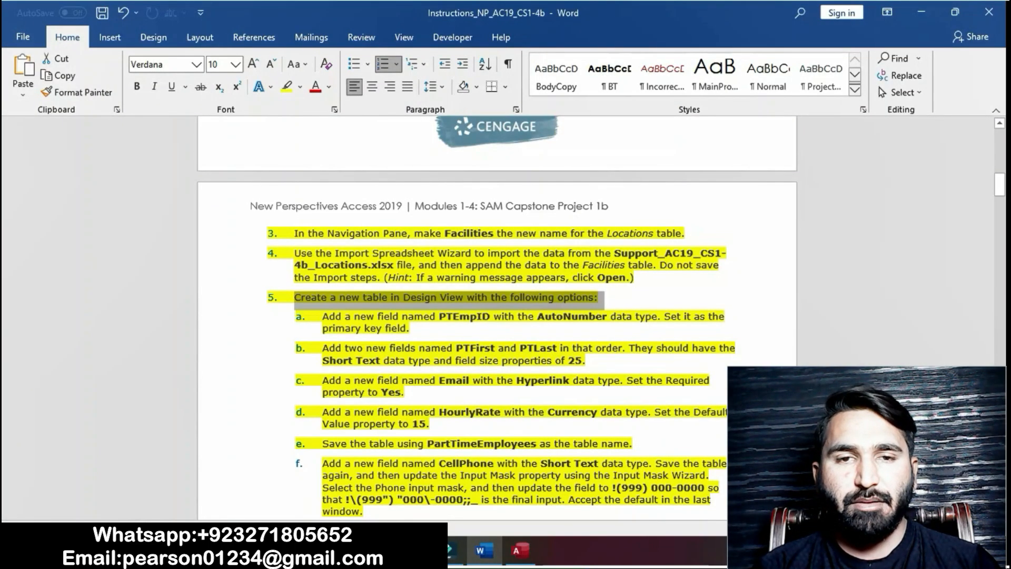
left_click_drag(322, 316, 411, 329)
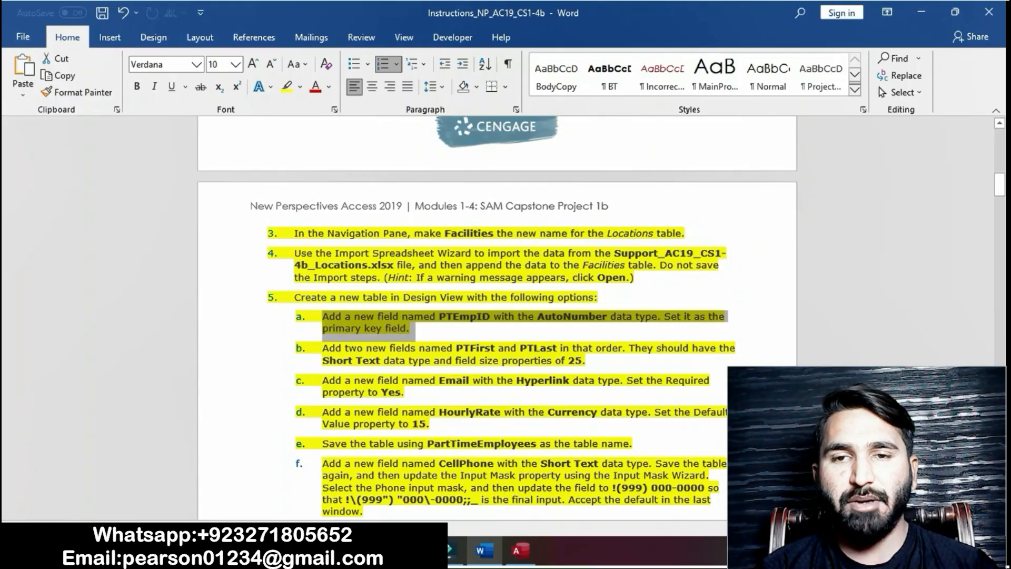
left_click(410, 328)
left_click_drag(439, 316, 490, 316)
key("ctrl+c")
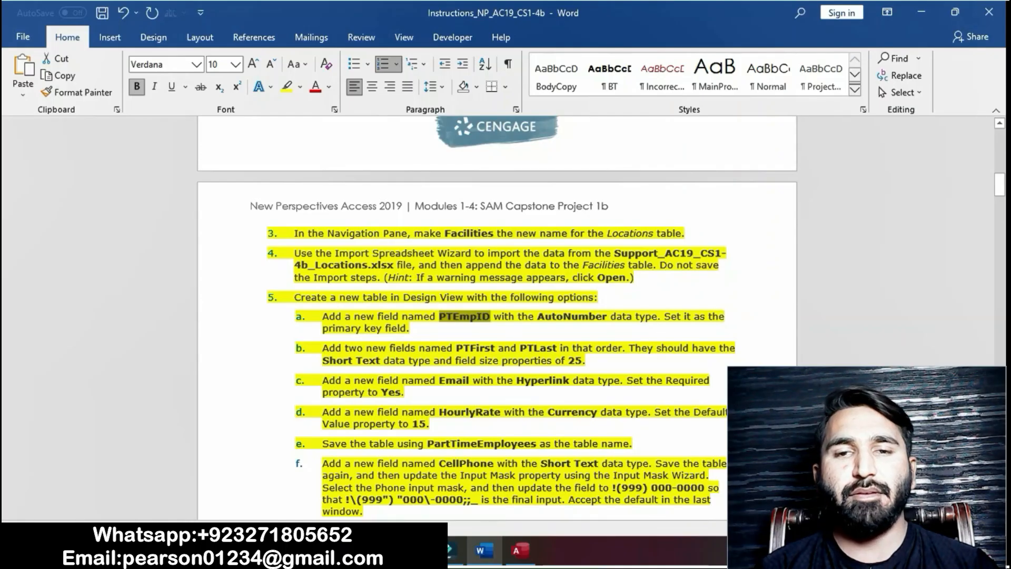
Step: Switch to Access and add the copied PTEmpID as the table's first field with the AutoNumber data type
left_click(520, 551)
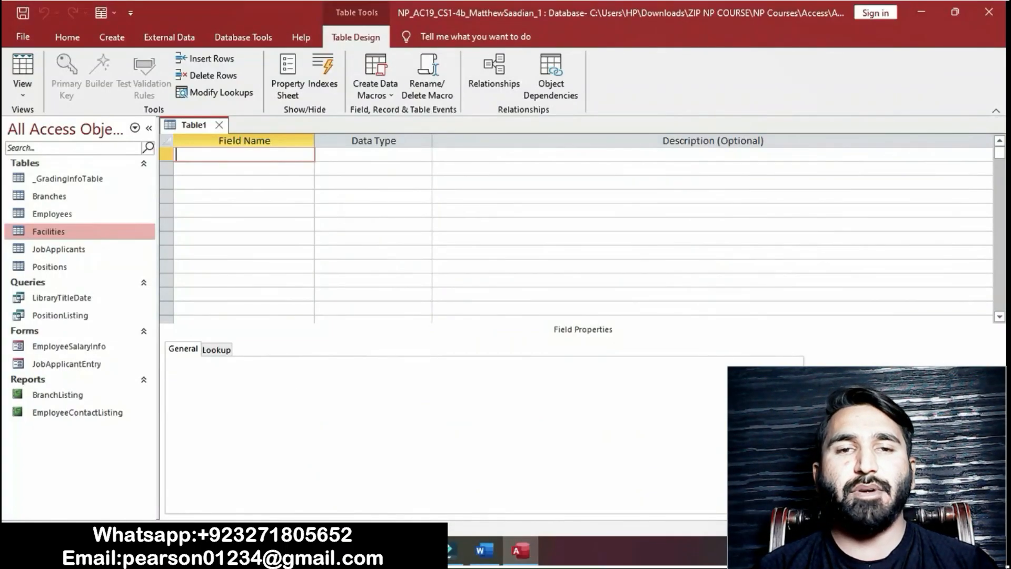
key("ctrl+v")
key("Tab")
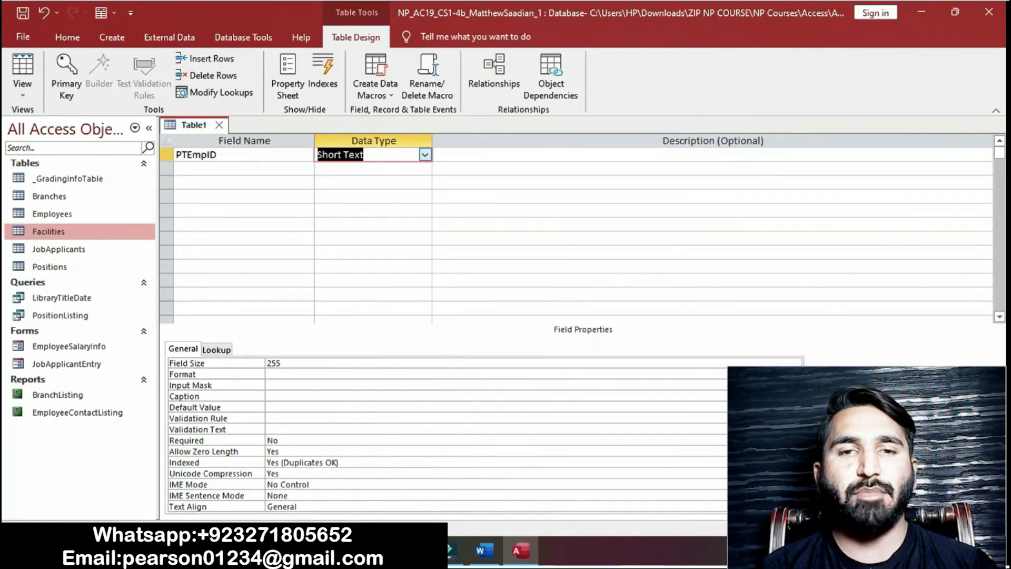
left_click(424, 154)
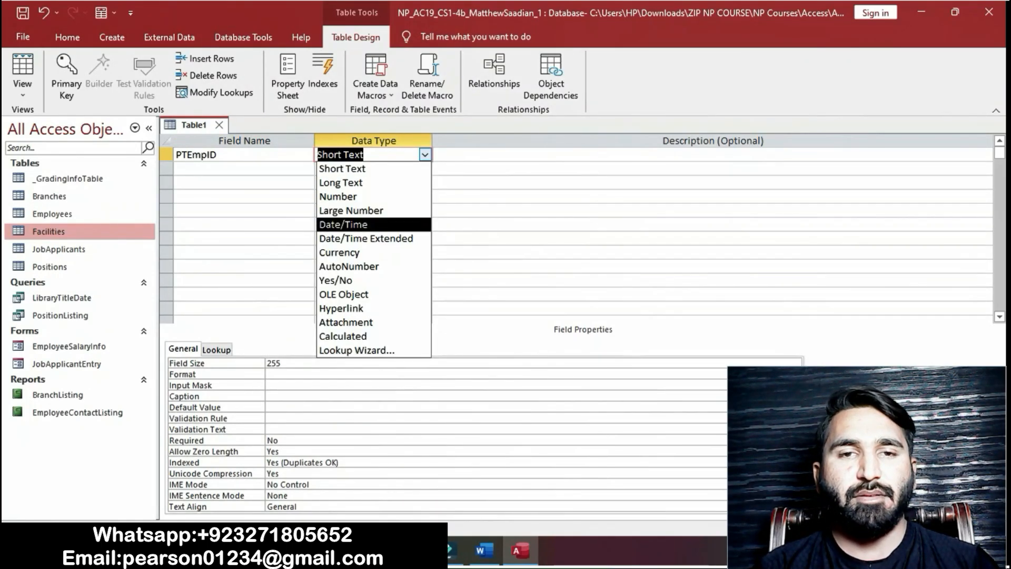
left_click(349, 266)
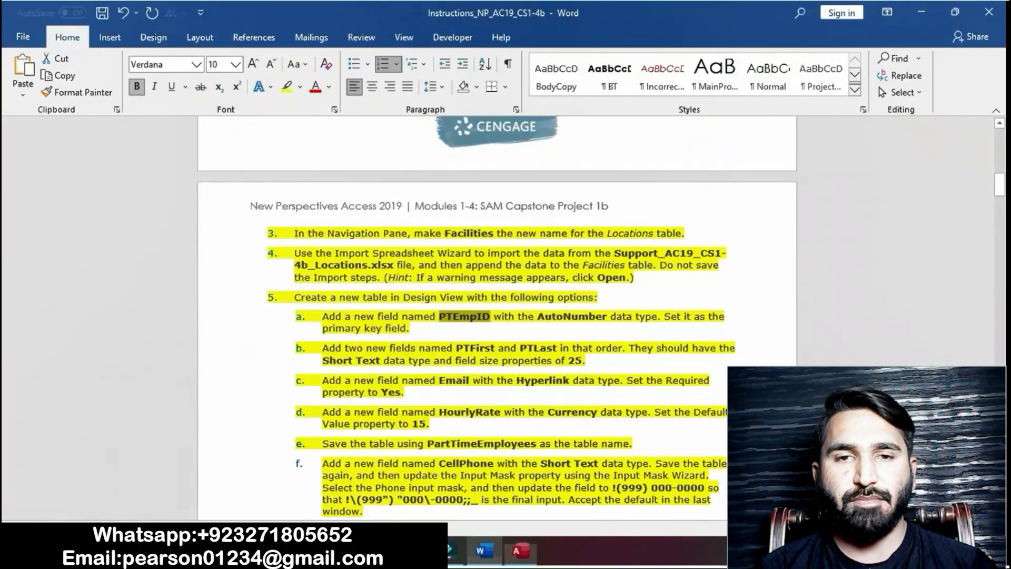
Step: Recheck the end of instruction 5a in Word, then set PTEmpID as the primary key in Access
left_click(482, 551)
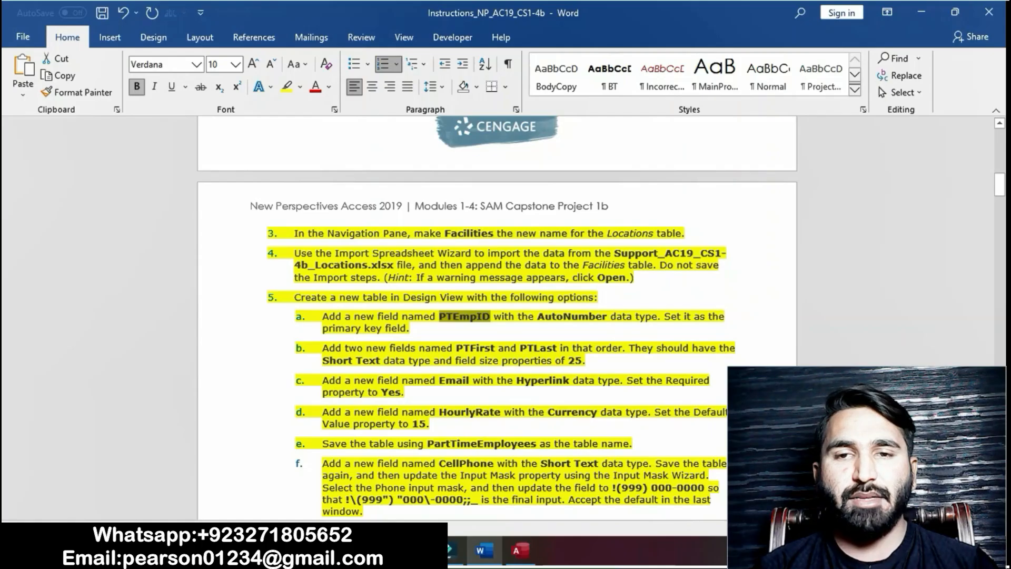
left_click_drag(410, 328, 664, 316)
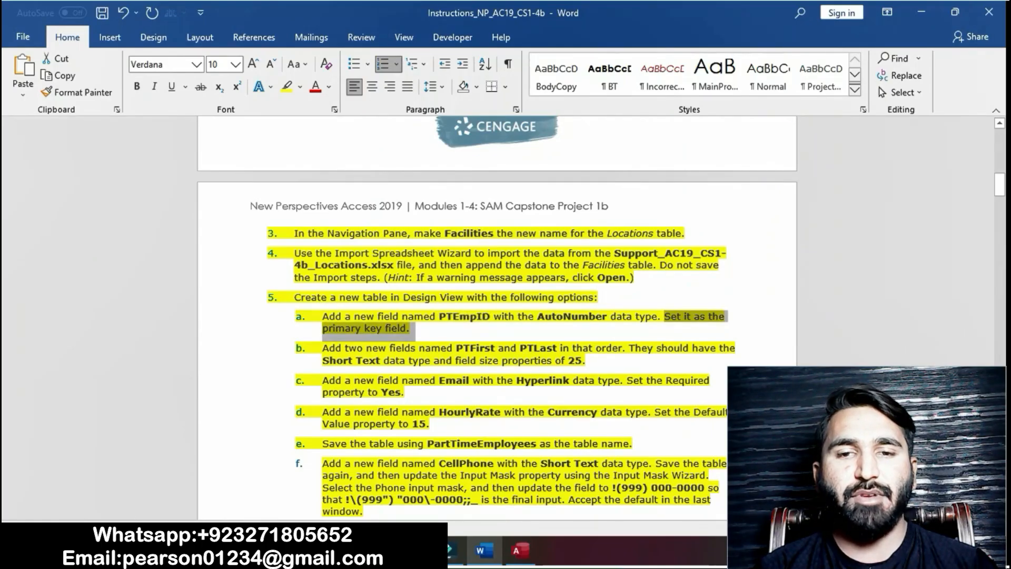
left_click(521, 550)
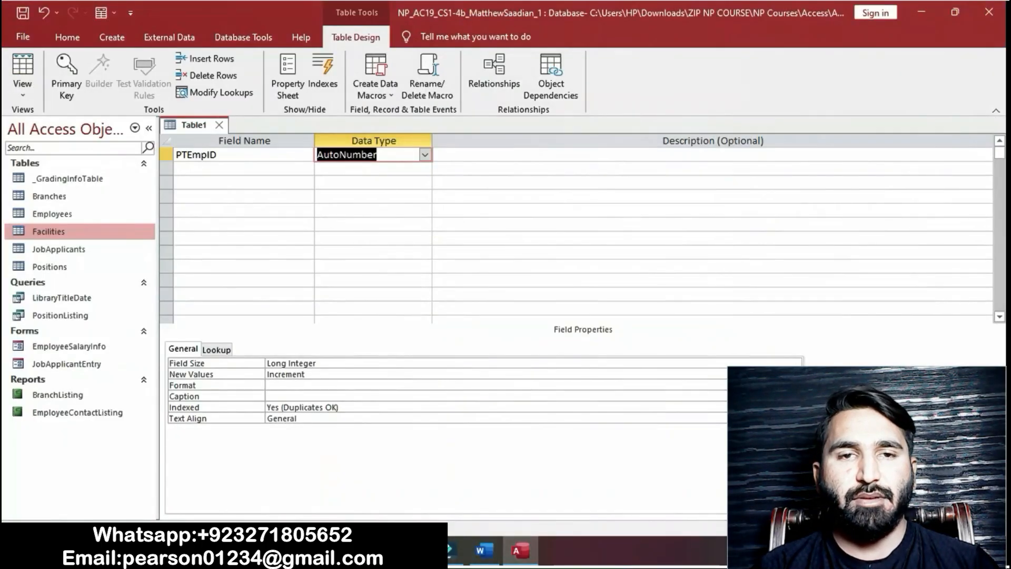
left_click(166, 154)
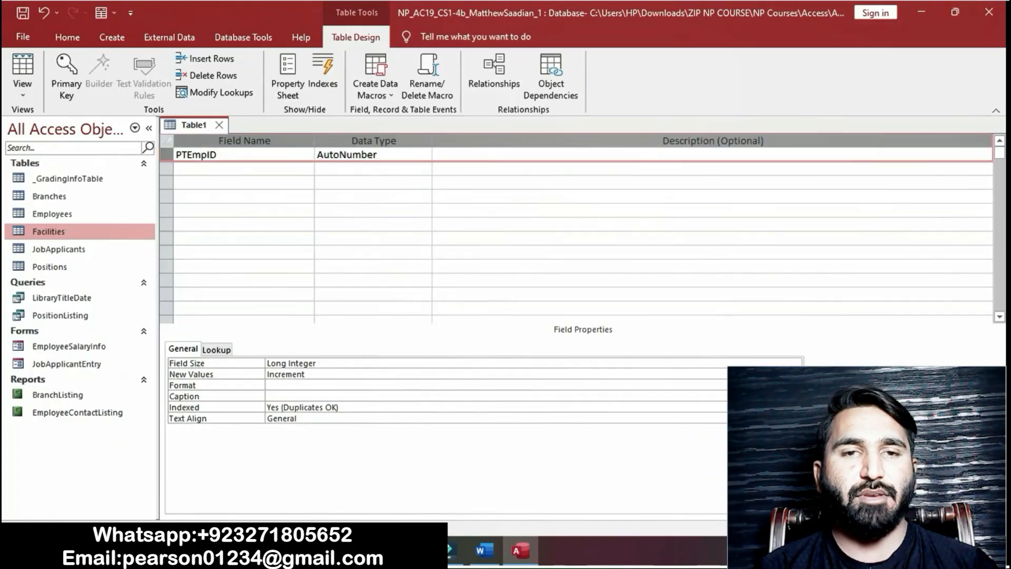
left_click(67, 76)
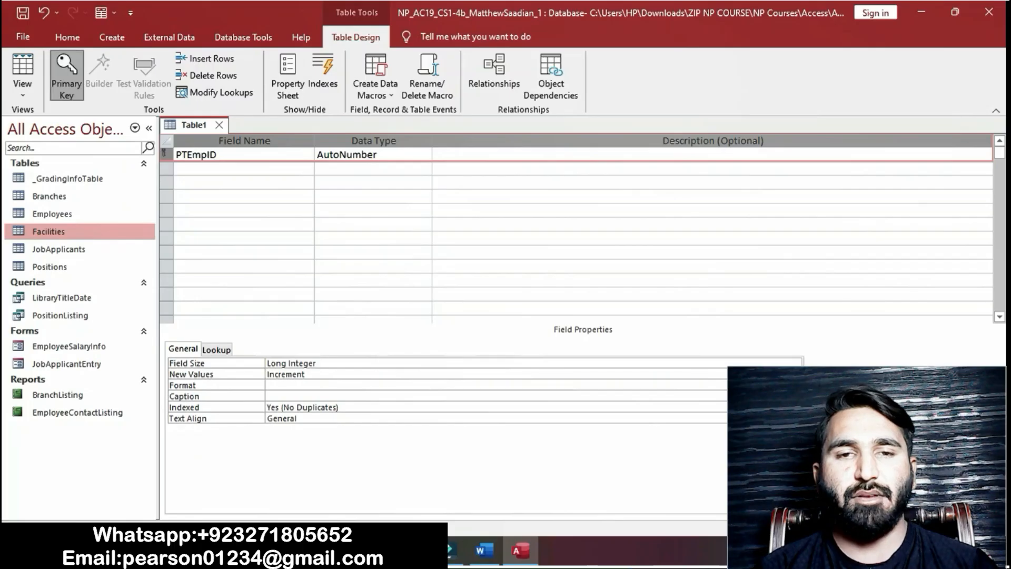
Step: Review instruction 5b in Word, copy the name PTFirst, and add it in Access as a Short Text field below PTEmpID
key("alt+Tab")
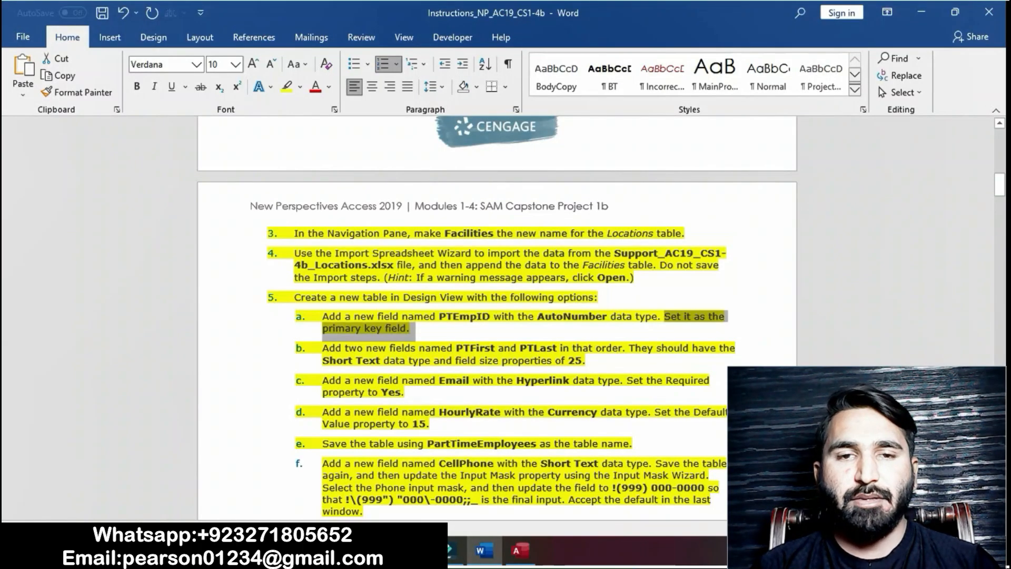
left_click_drag(323, 348, 586, 360)
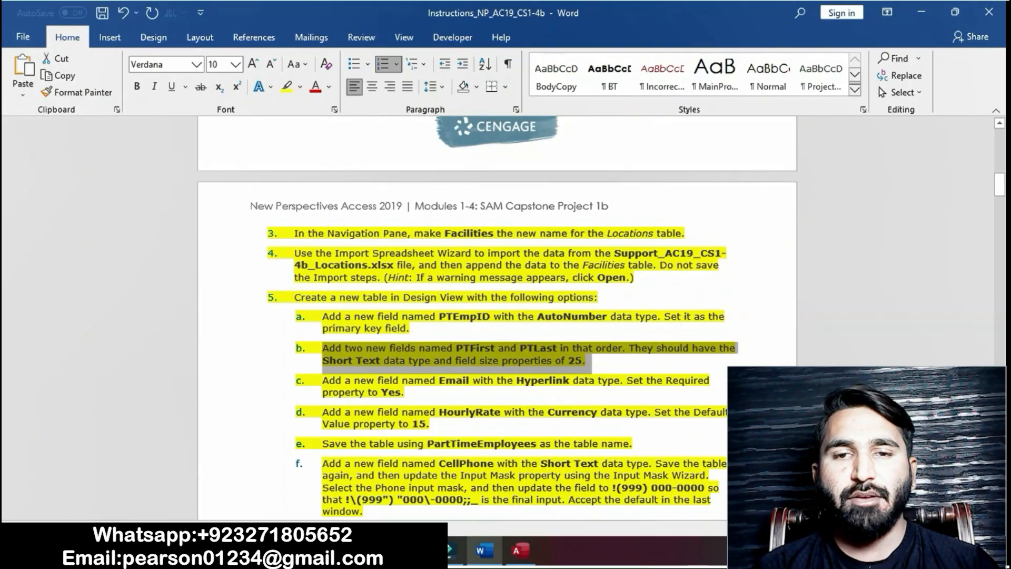
left_click(458, 348)
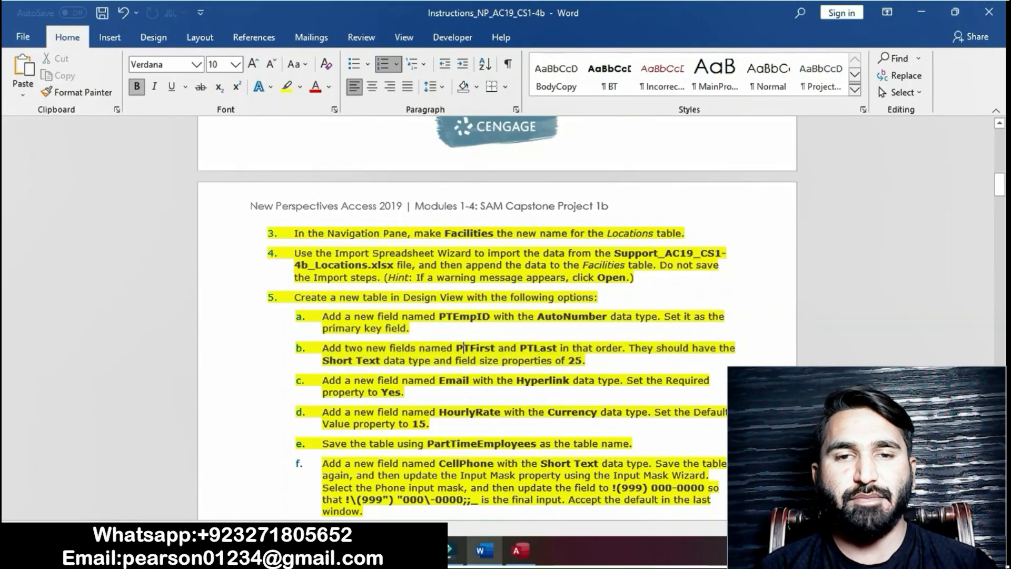
left_click_drag(455, 347, 495, 347)
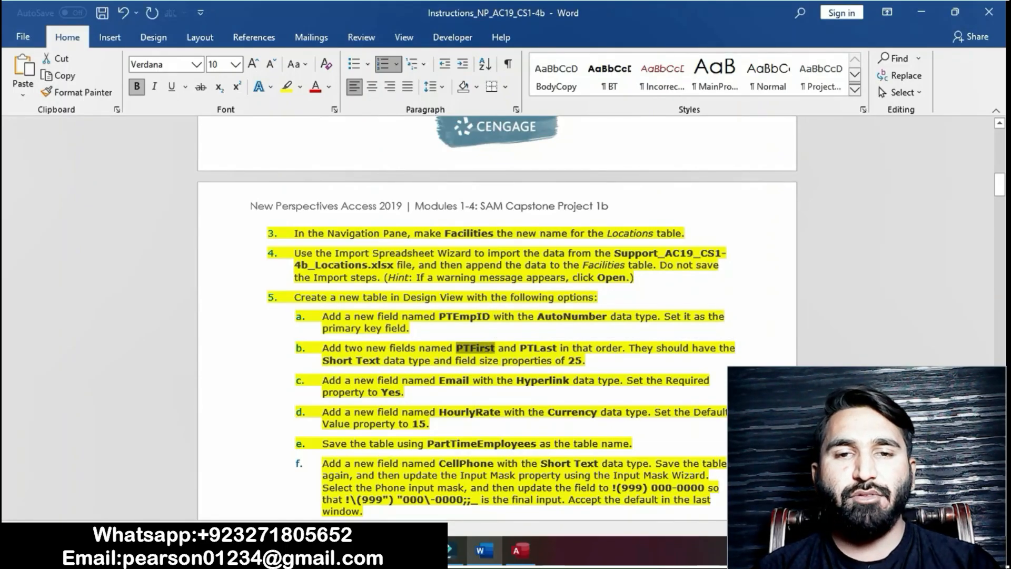
key("alt+Tab")
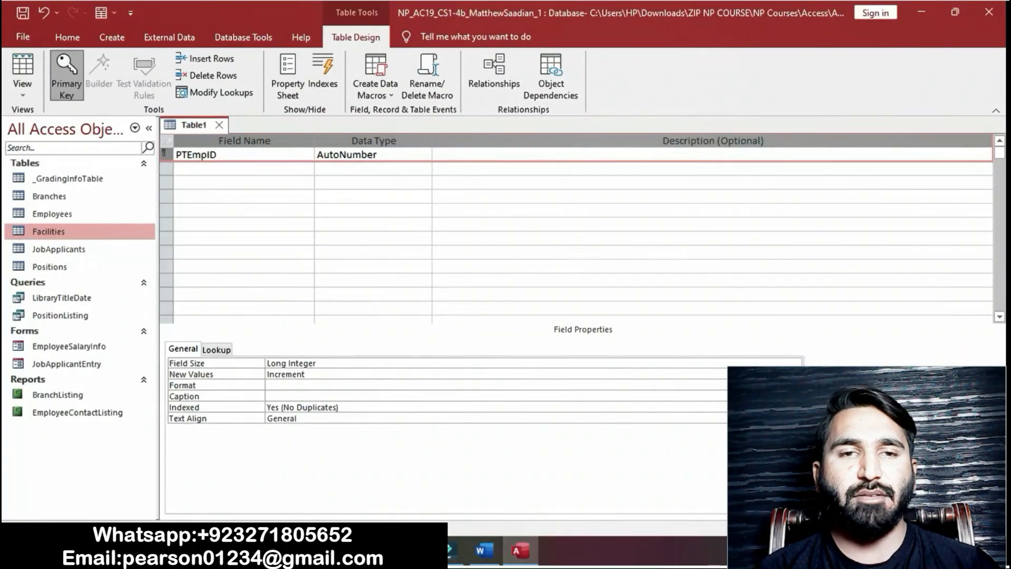
left_click(232, 169)
key("ctrl+v")
key("Tab")
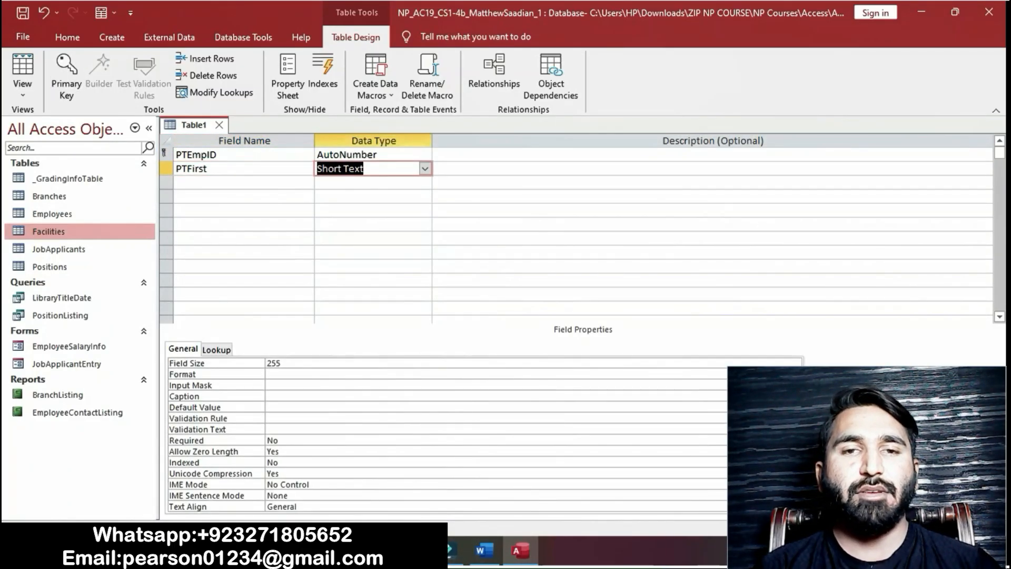
Step: Copy the name PTLast from instruction 5b in Word and add it in Access as a Short Text field below PTFirst
key("alt+Tab")
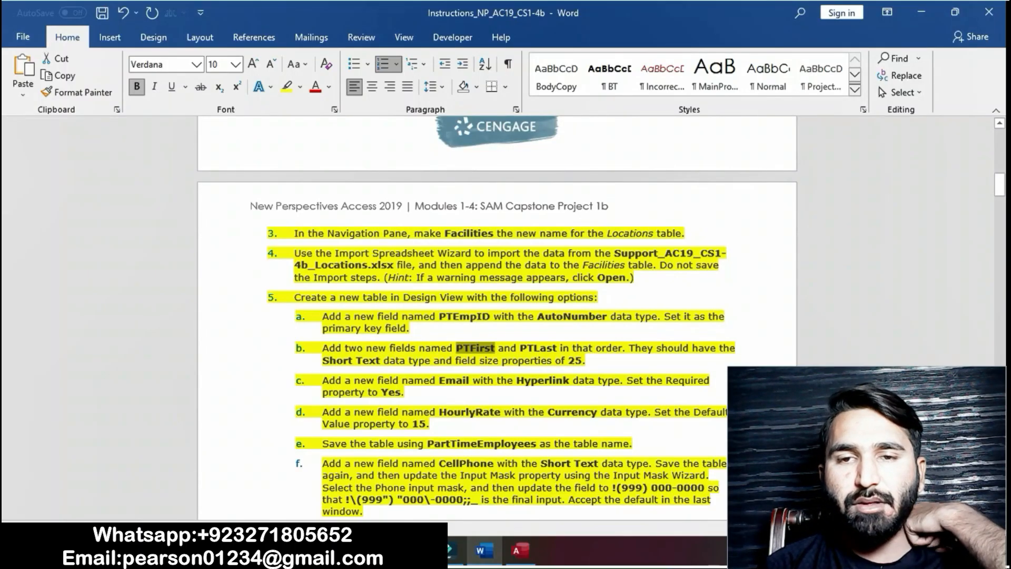
left_click_drag(519, 348, 556, 348)
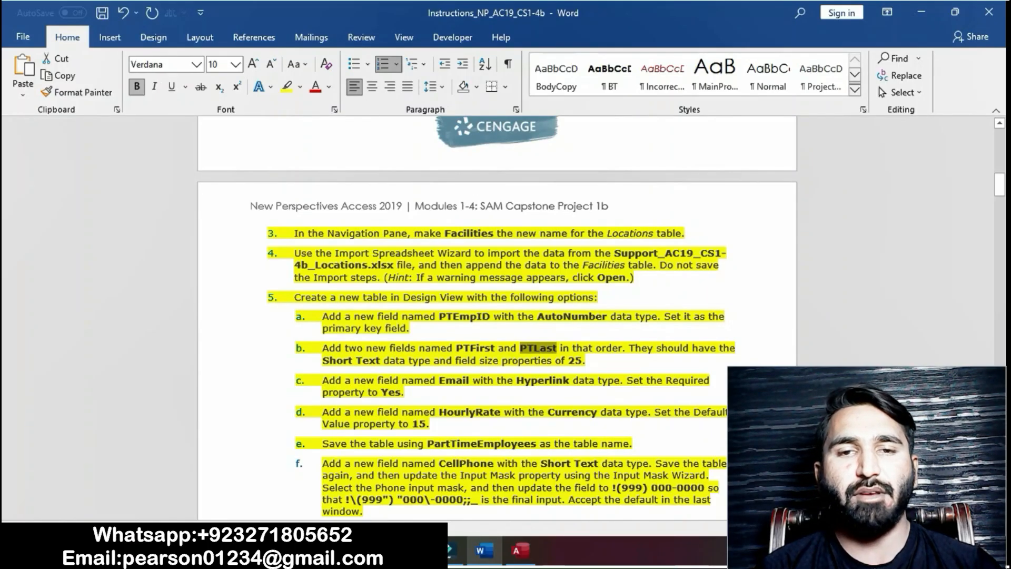
left_click(520, 551)
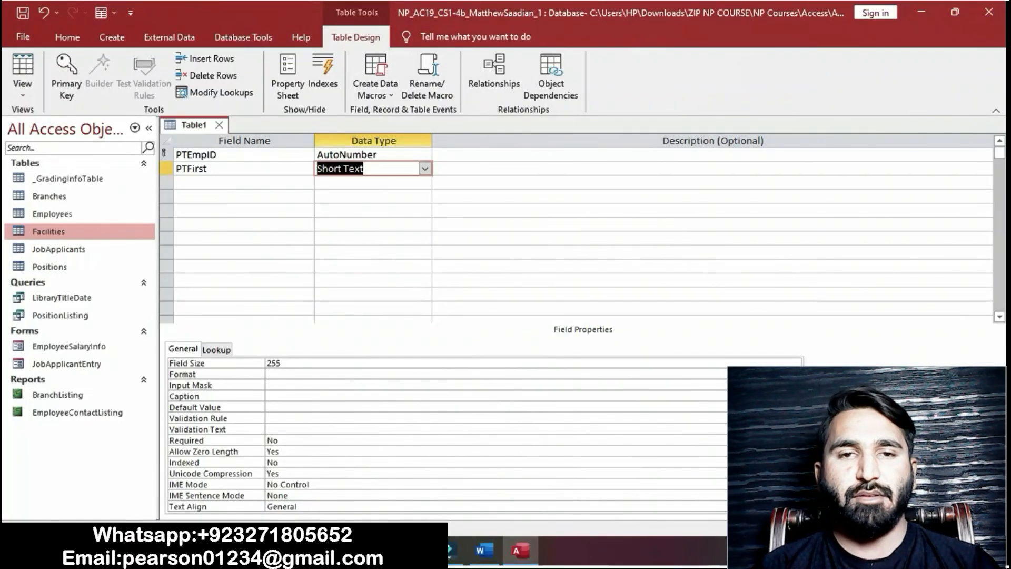
left_click(234, 183)
key("ctrl+v")
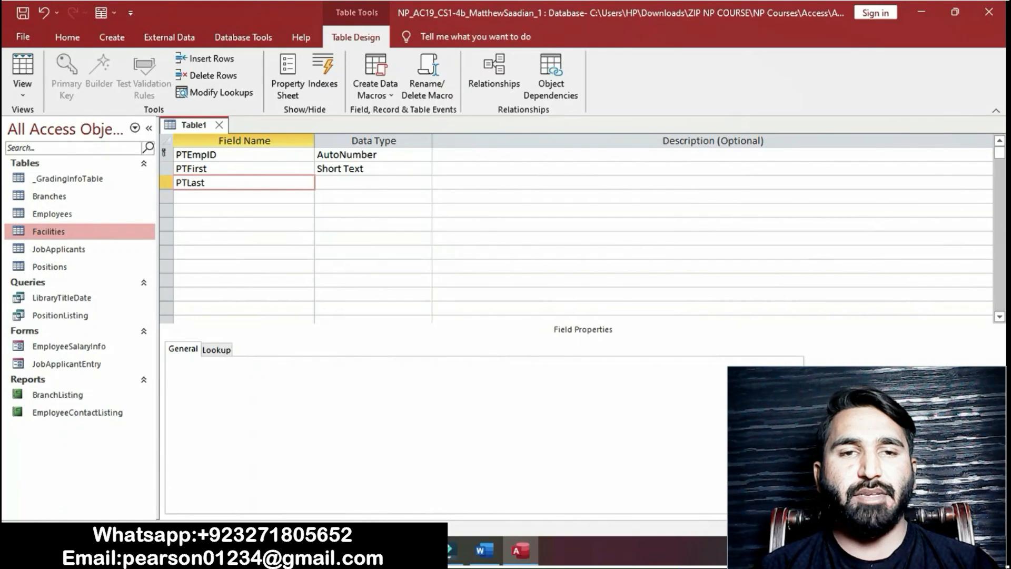
key("Tab")
Step: Recheck instruction 5b in Word, then set the field size of both PTFirst and PTLast to 25 in Access
left_click(484, 551)
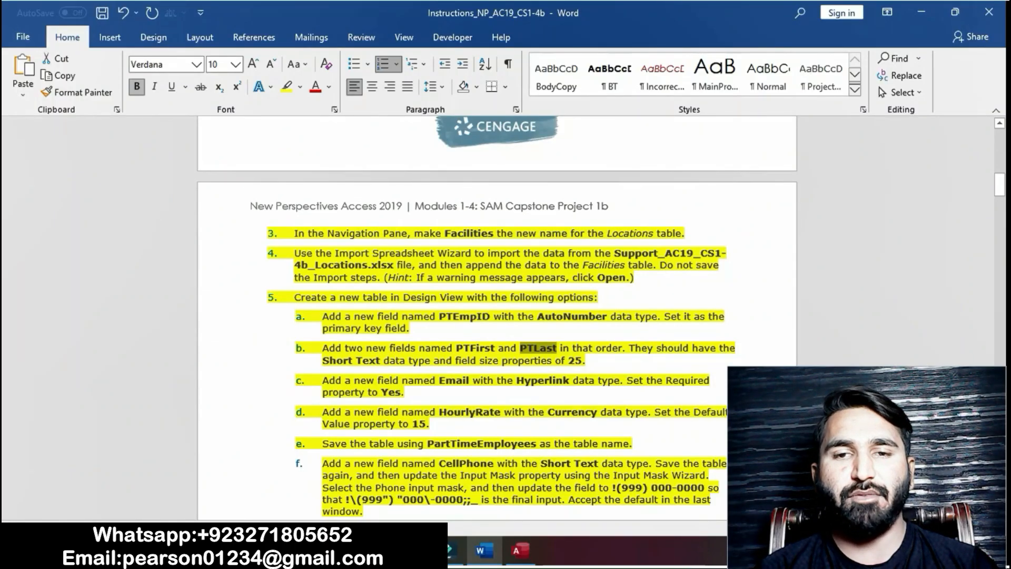
left_click_drag(322, 347, 585, 361)
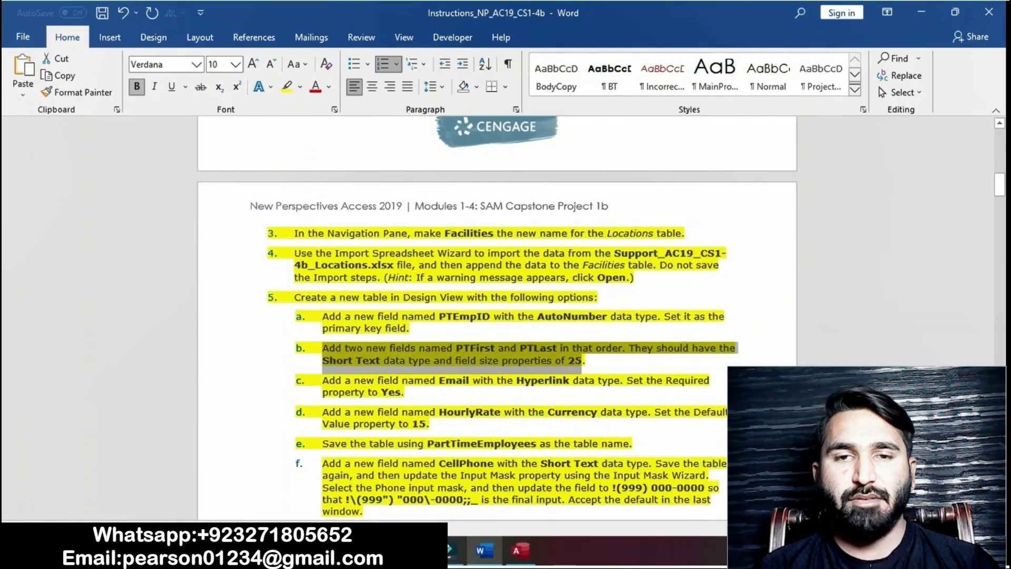
left_click(519, 550)
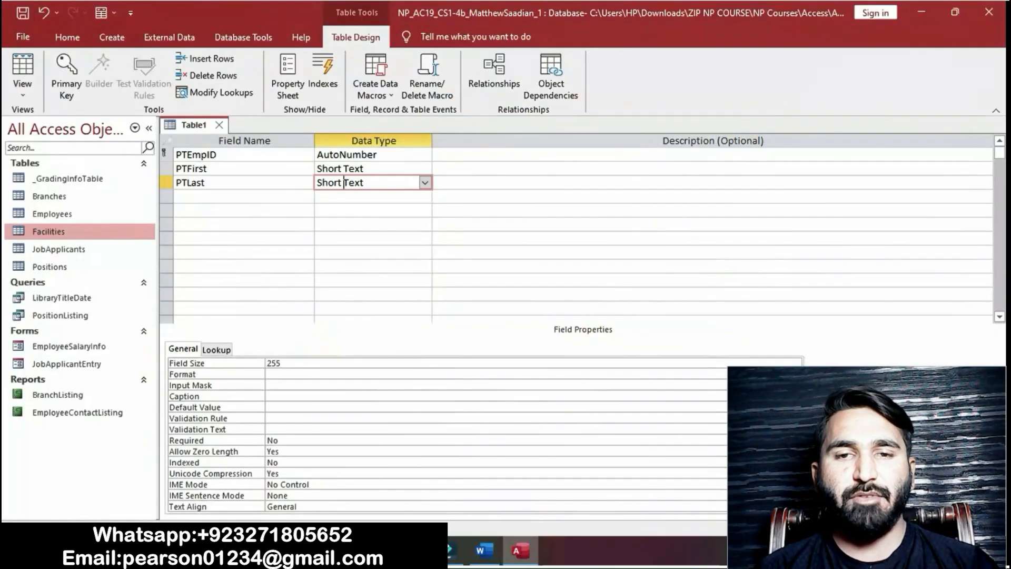
left_click(206, 169)
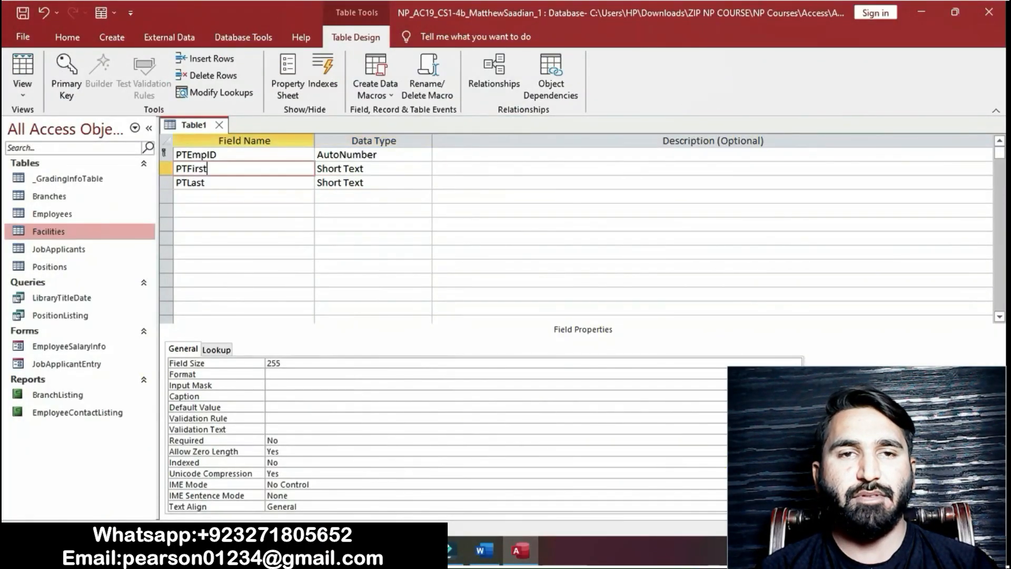
left_click(281, 362)
key("BackSpace")
key("Return")
left_click(207, 183)
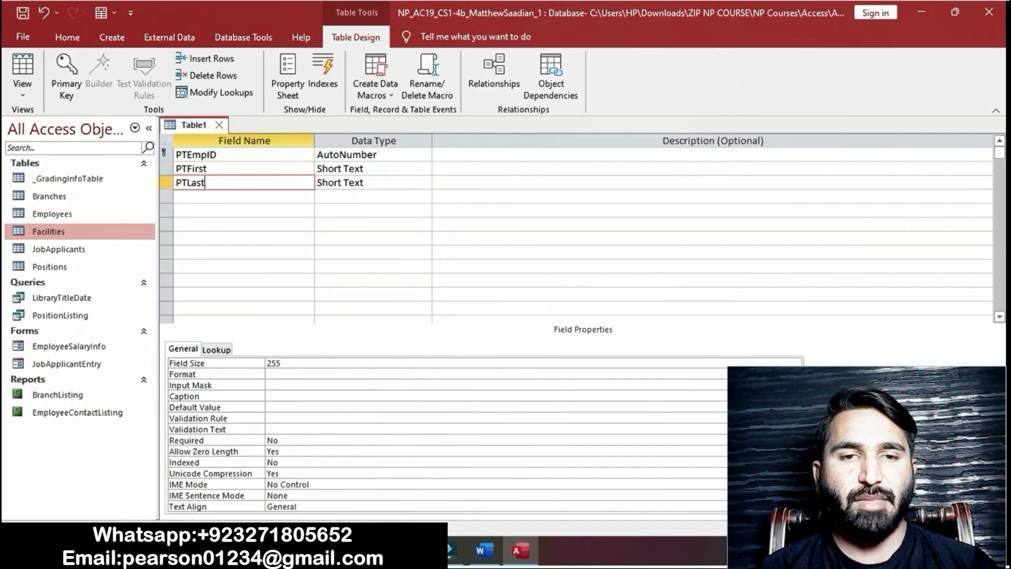
key("BackSpace")
key("Return")
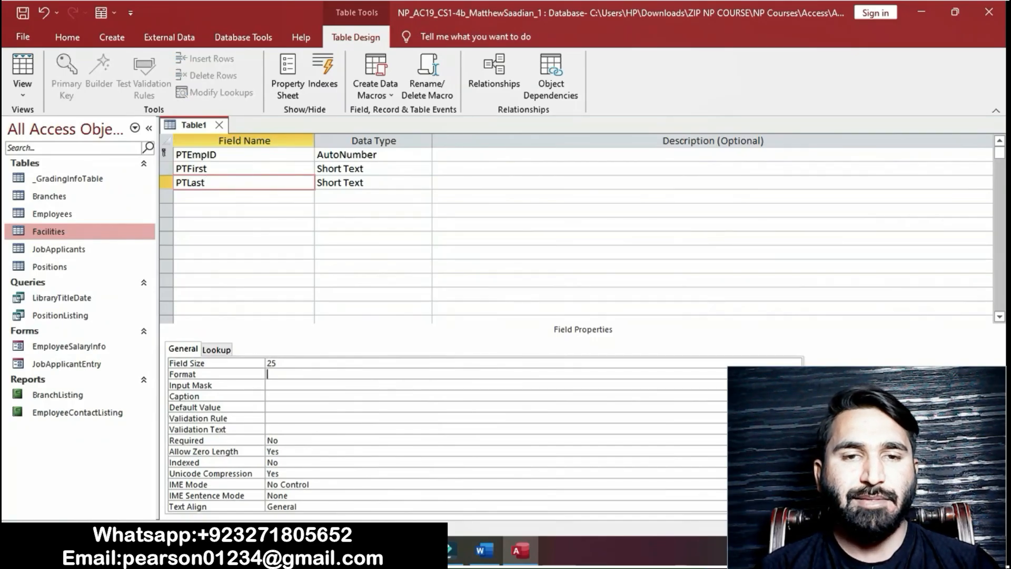
Step: Review instruction 5c in Word, copy the field name Email, and add it in Access as a new field below PTLast
left_click(481, 550)
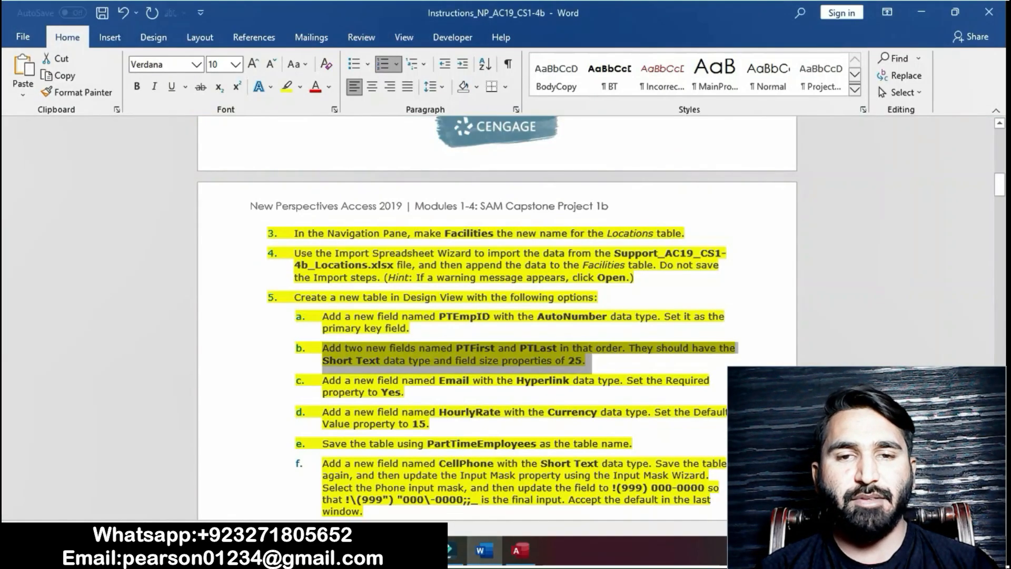
left_click(377, 360)
left_click_drag(322, 381, 410, 393)
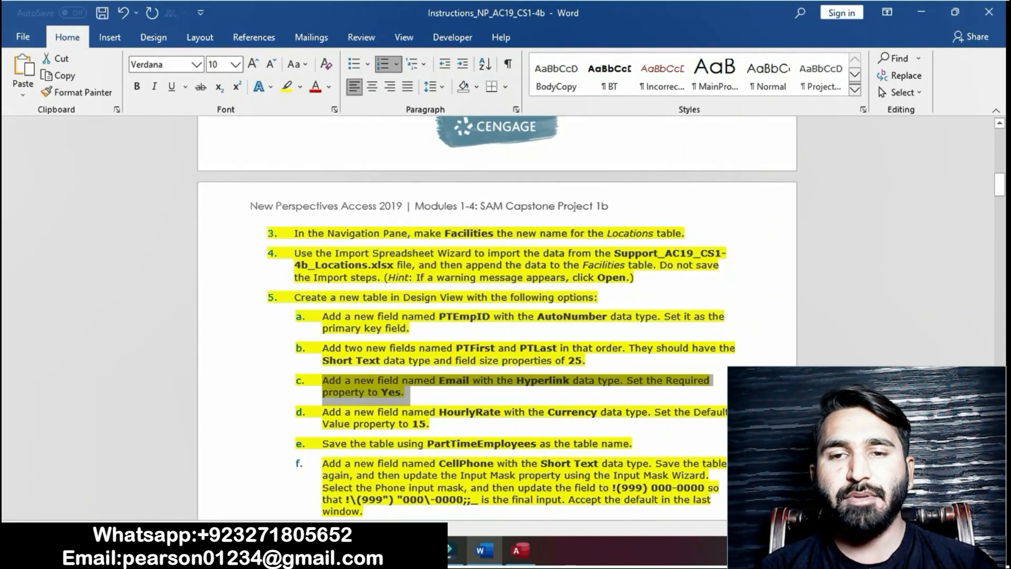
left_click(406, 392)
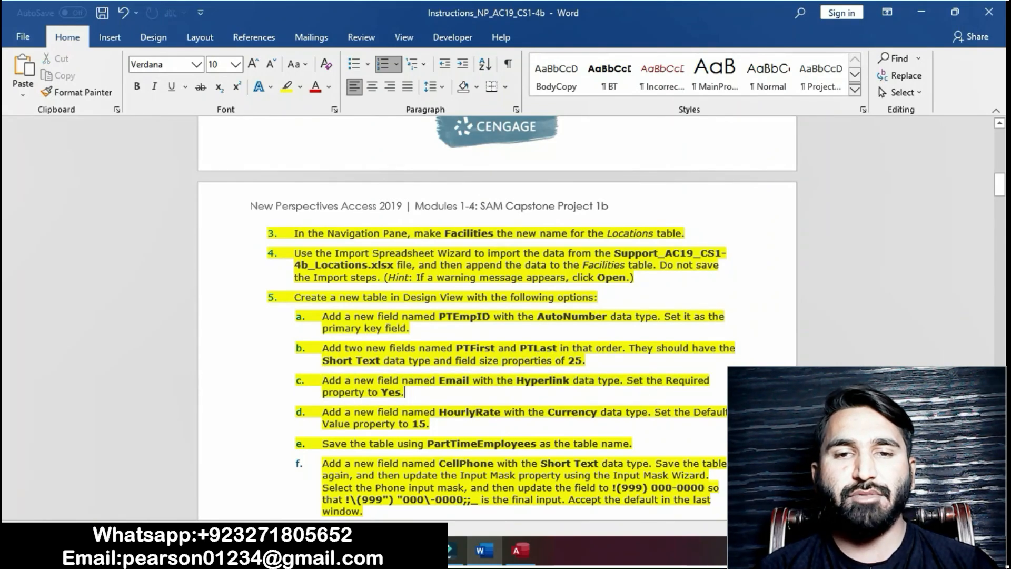
left_click_drag(438, 381, 469, 380)
key("ctrl+c")
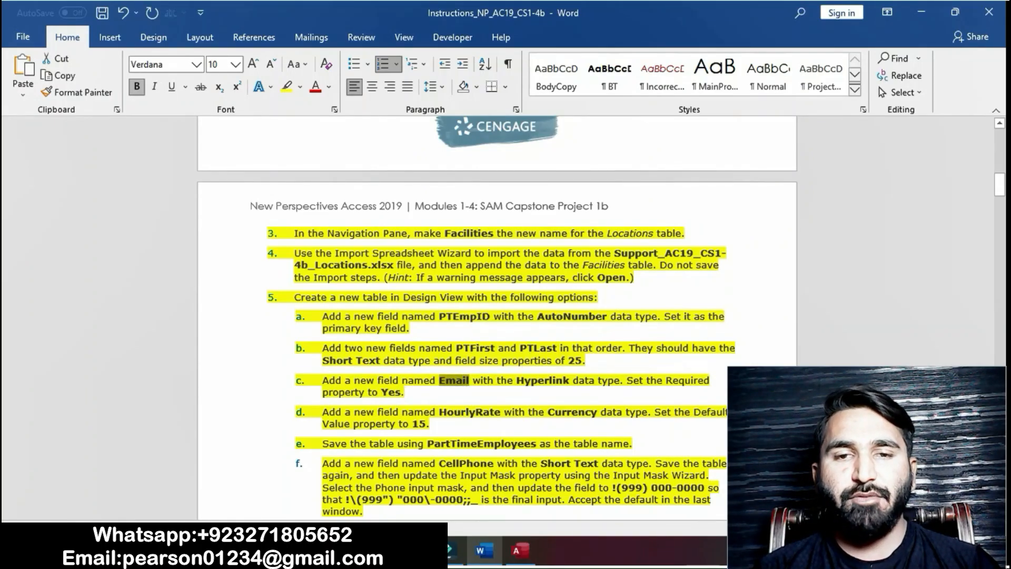
left_click(519, 550)
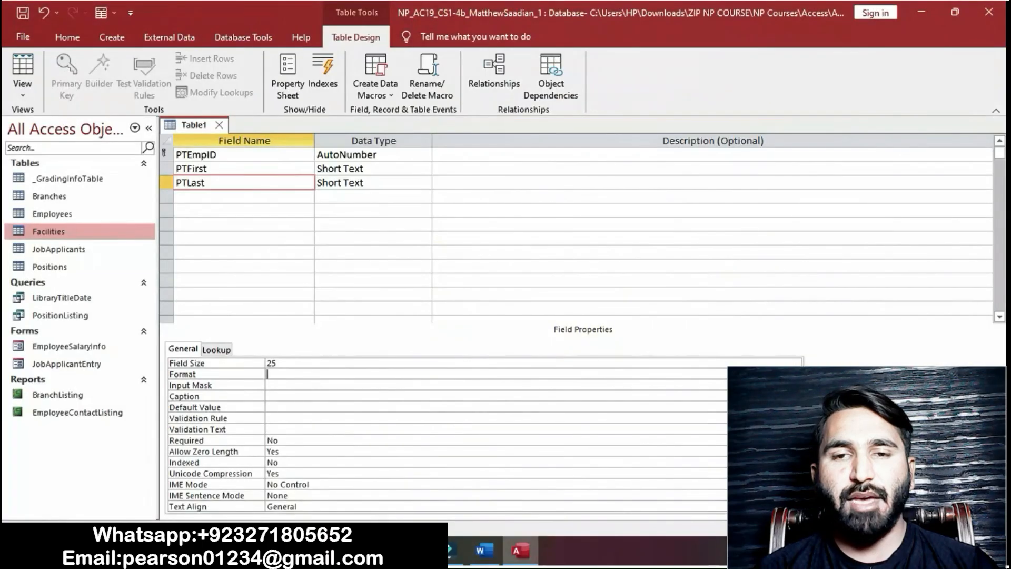
left_click(243, 197)
key("ctrl+v")
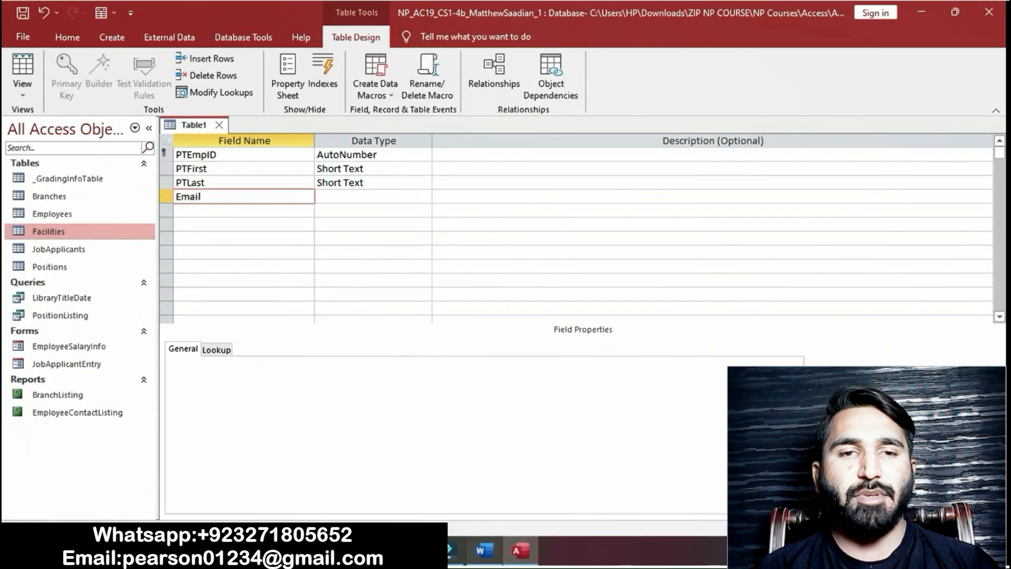
Step: Check the data type in instruction 5c in Word, then set the Email field's data type to Hyperlink in Access
left_click(483, 550)
left_click_drag(473, 380, 619, 380)
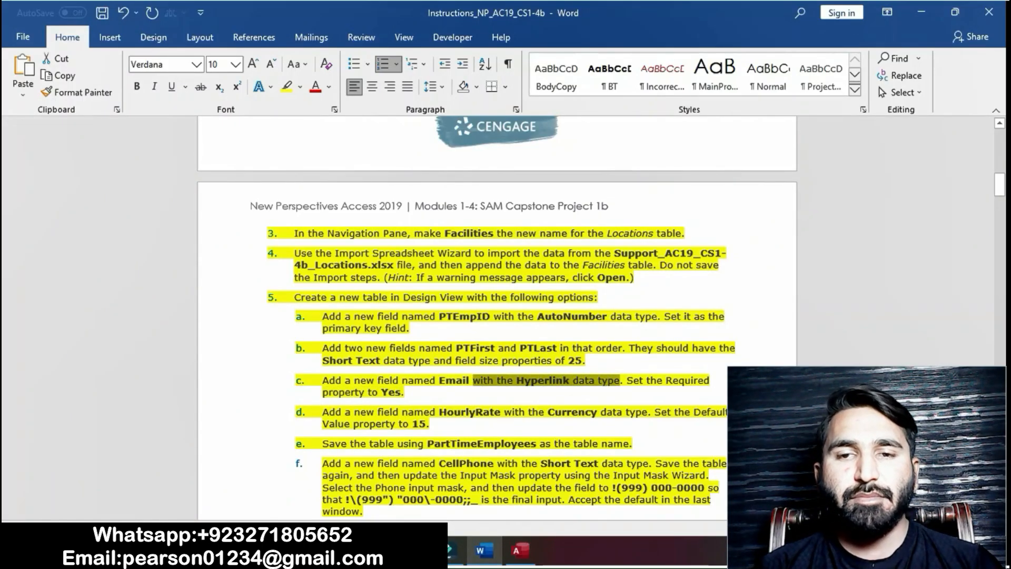
left_click(519, 550)
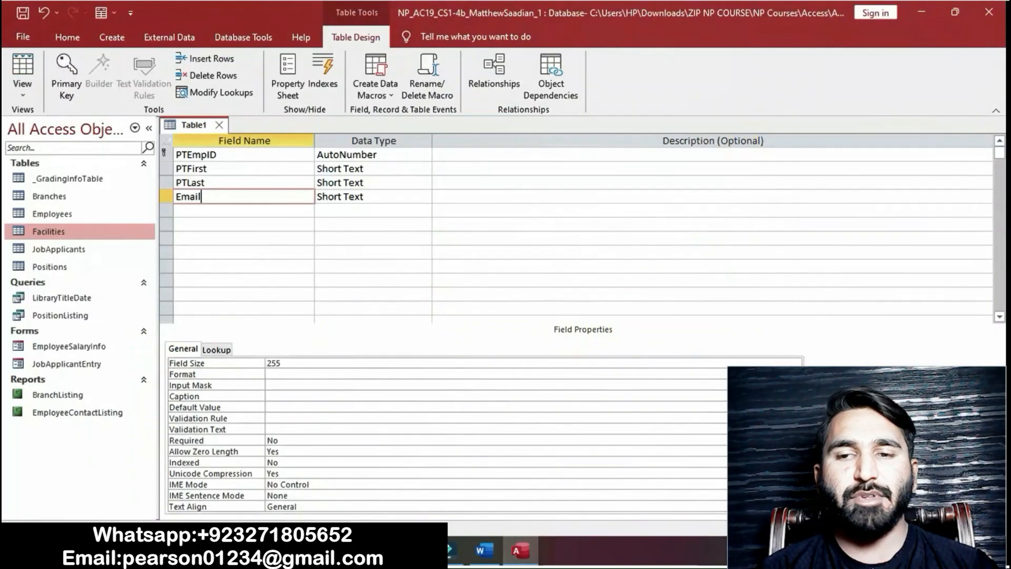
key("Tab")
key("alt+Down")
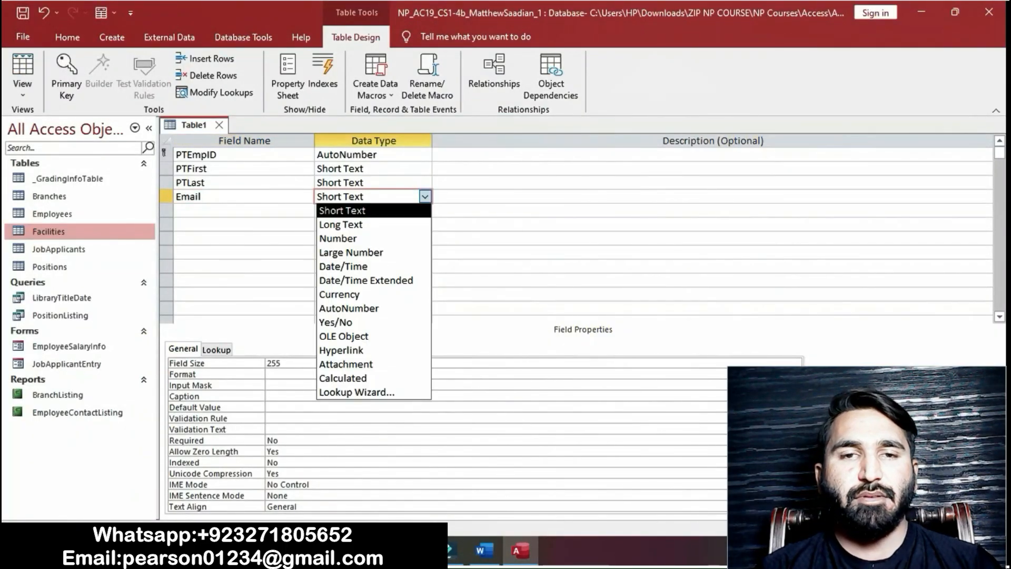
key("Down")
key("Down")
key("Down")
key("Down")
key("Down")
key("Down")
key("Down")
key("Down")
key("Down")
key("Down")
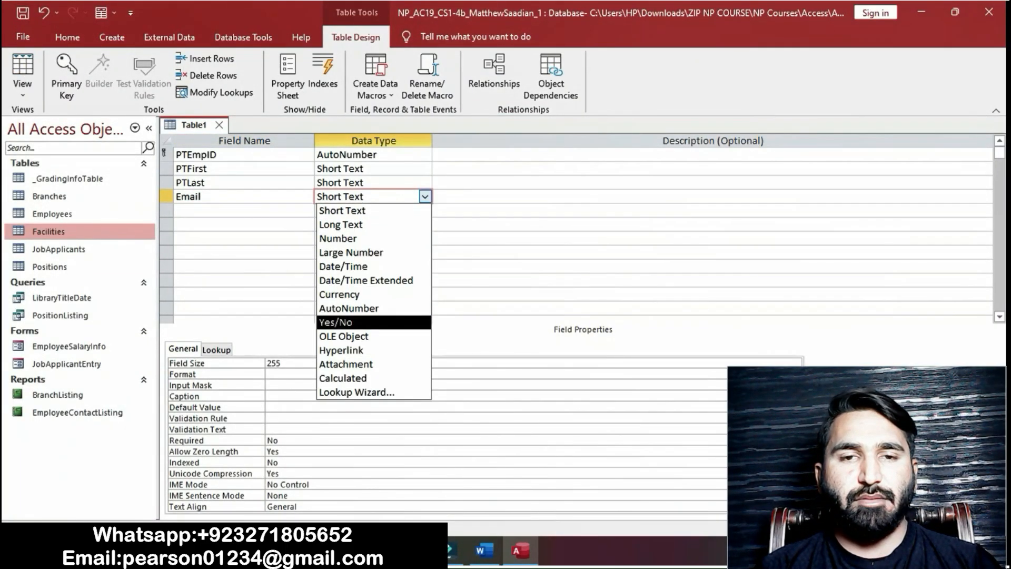
key("Return")
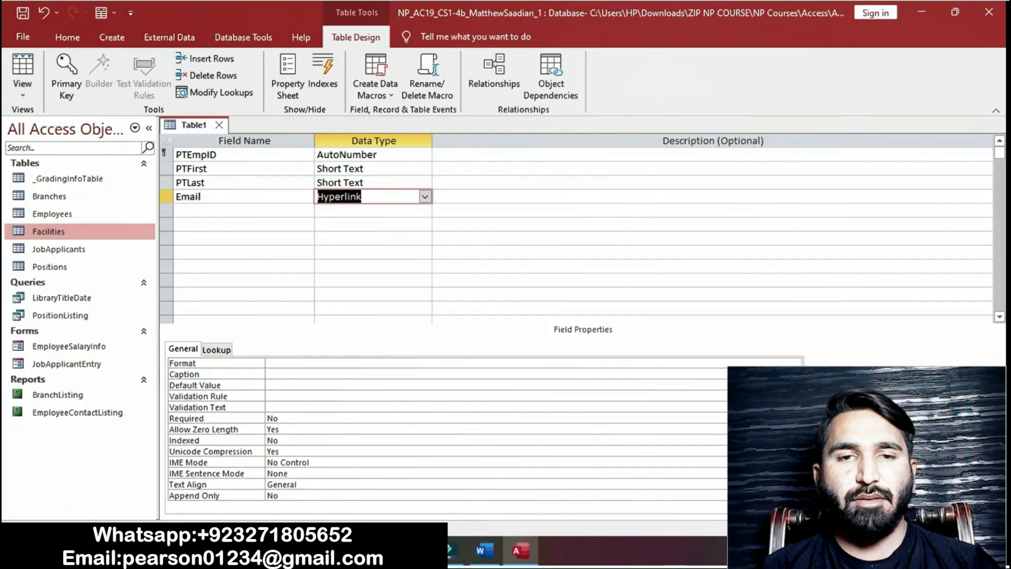
Step: Recheck instruction 5c in Word, then set the Email field's Required property to Yes in Access
key("alt+Tab")
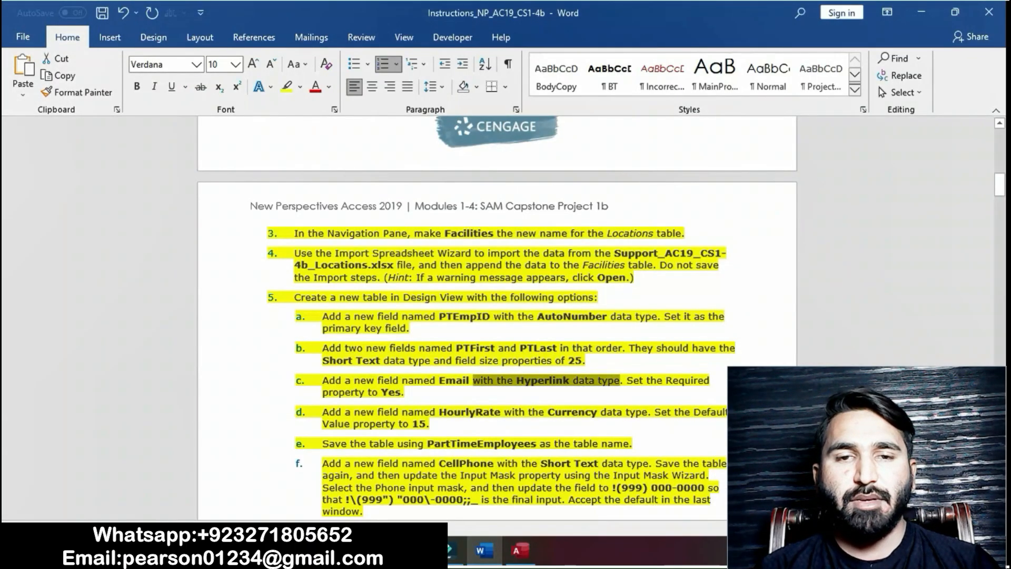
left_click_drag(408, 392, 626, 380)
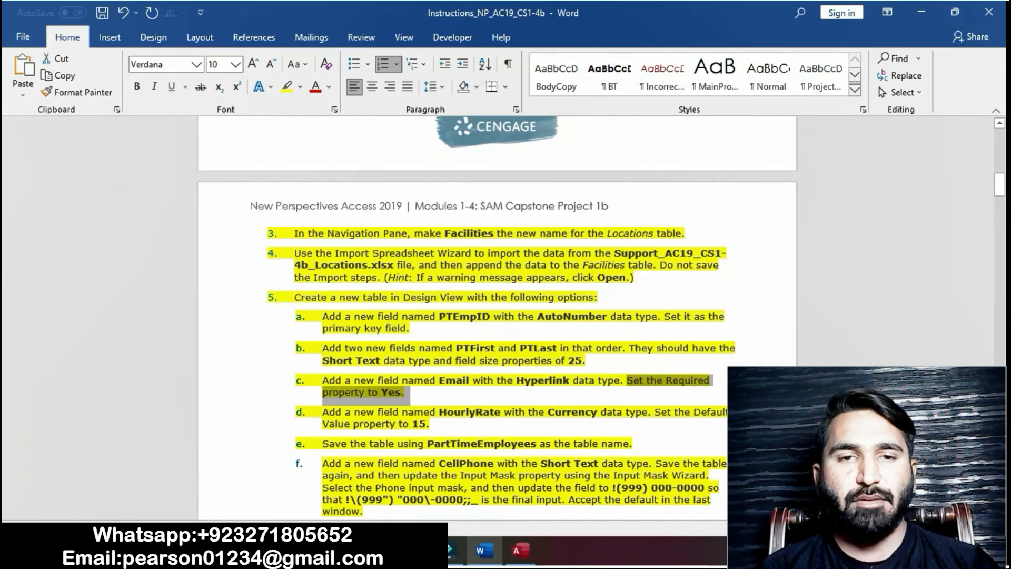
key("alt+Tab")
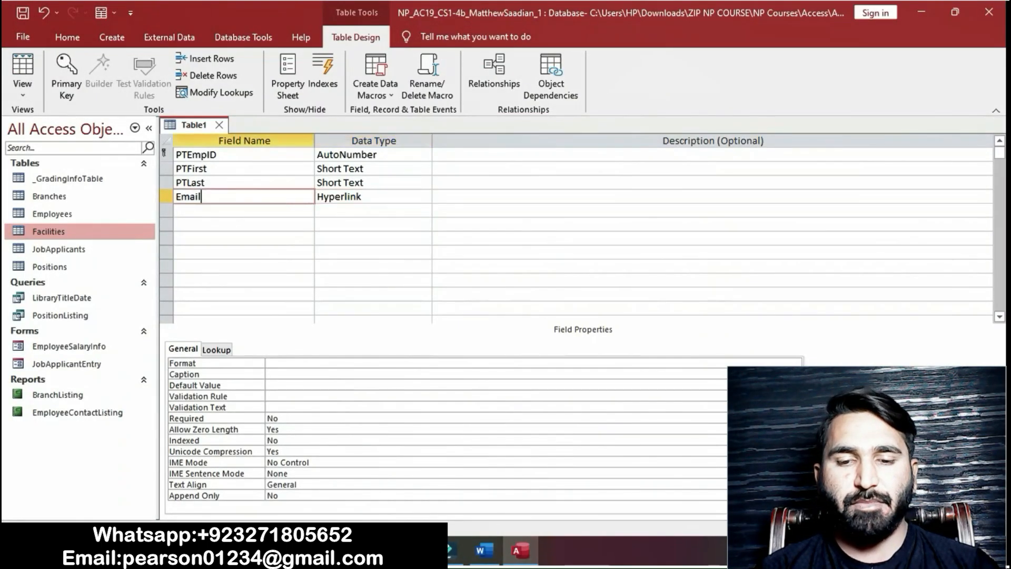
left_click(278, 418)
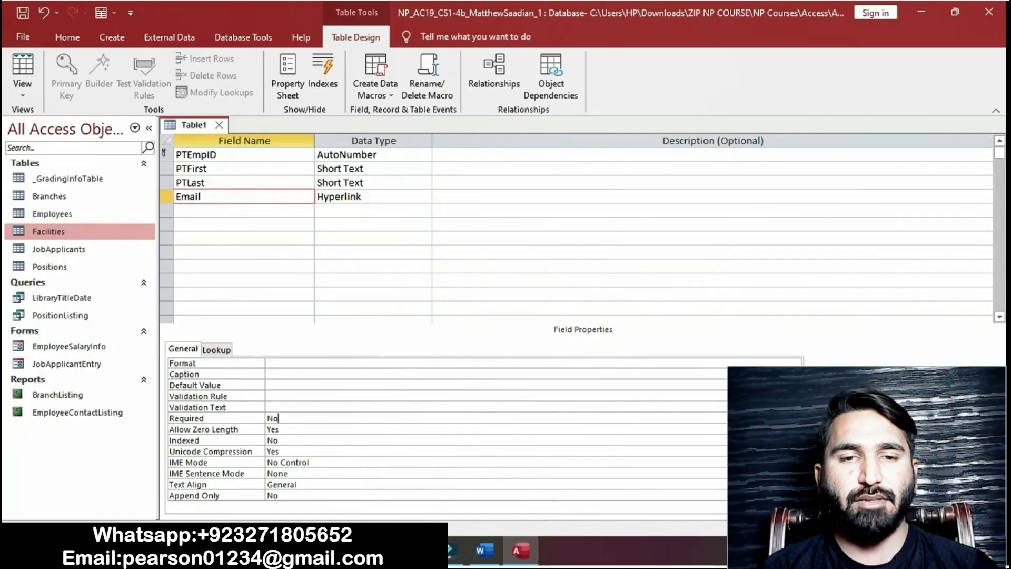
key("alt+Down")
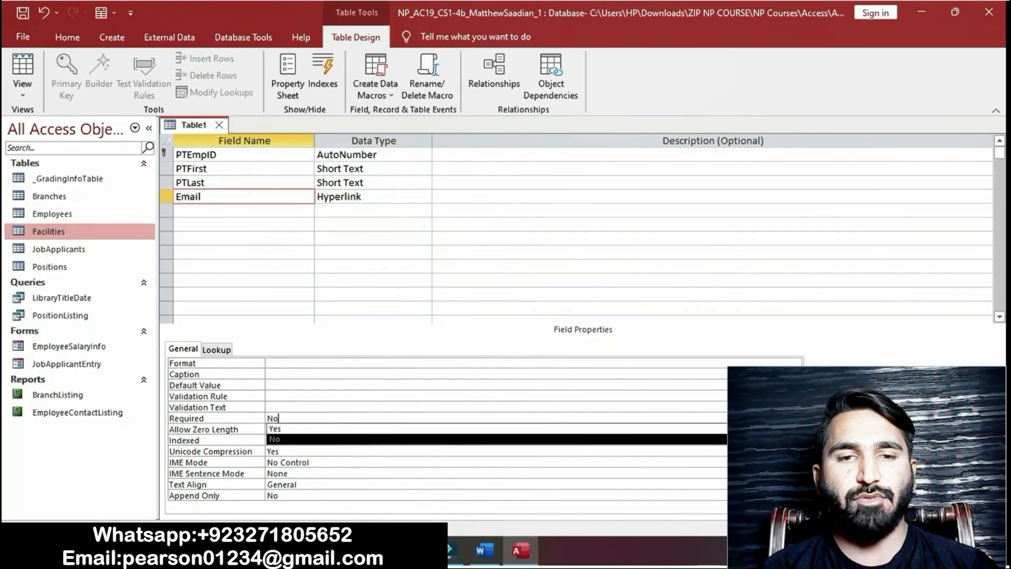
key("Up")
key("Return")
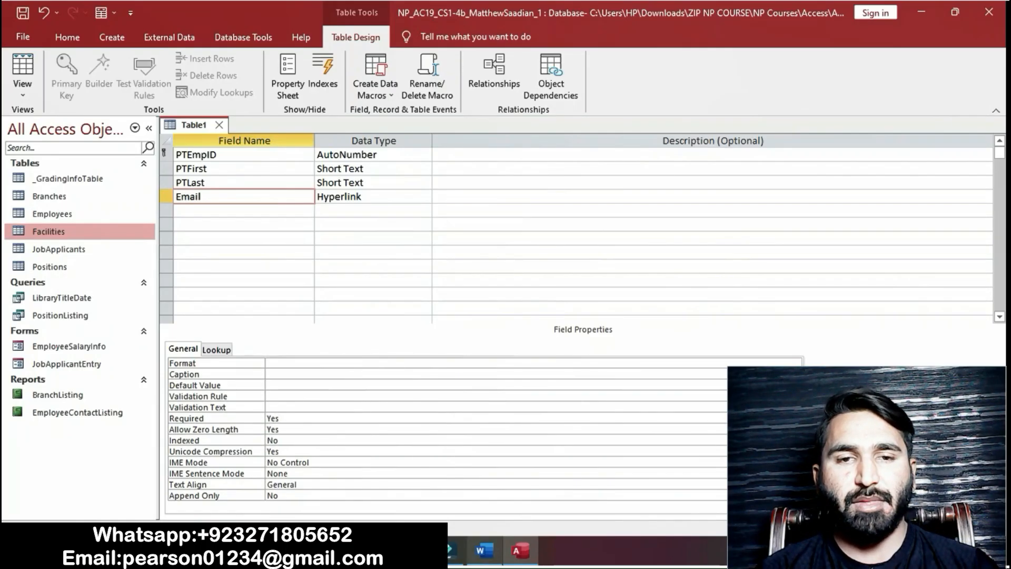
Step: Review instruction 5d in Word, copy the field name HourlyRate, and add it in Access as a new field below Email
left_click(480, 550)
left_click(345, 412)
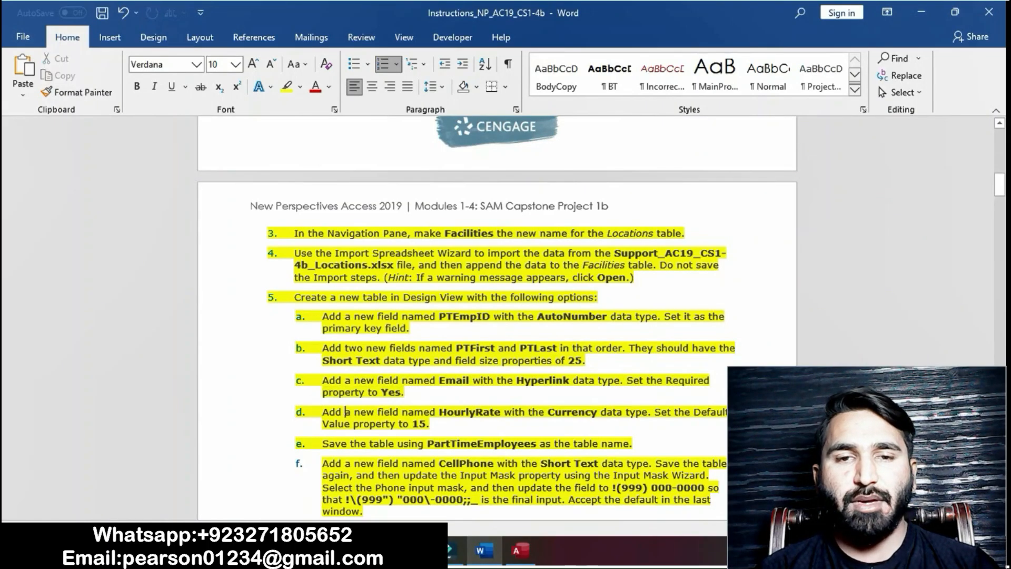
left_click_drag(322, 412, 429, 424)
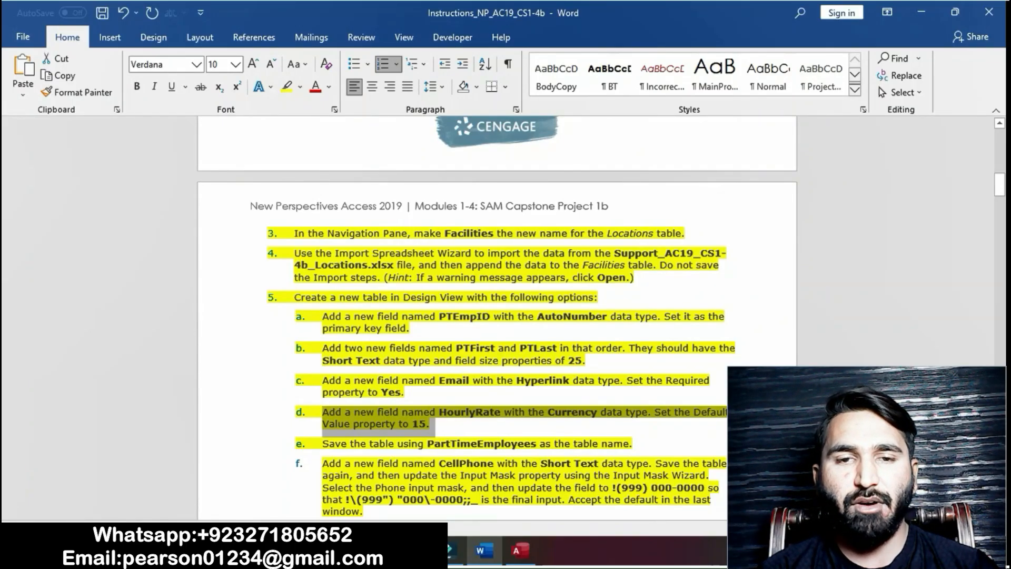
left_click(430, 424)
left_click_drag(438, 412, 500, 412)
key("ctrl+c")
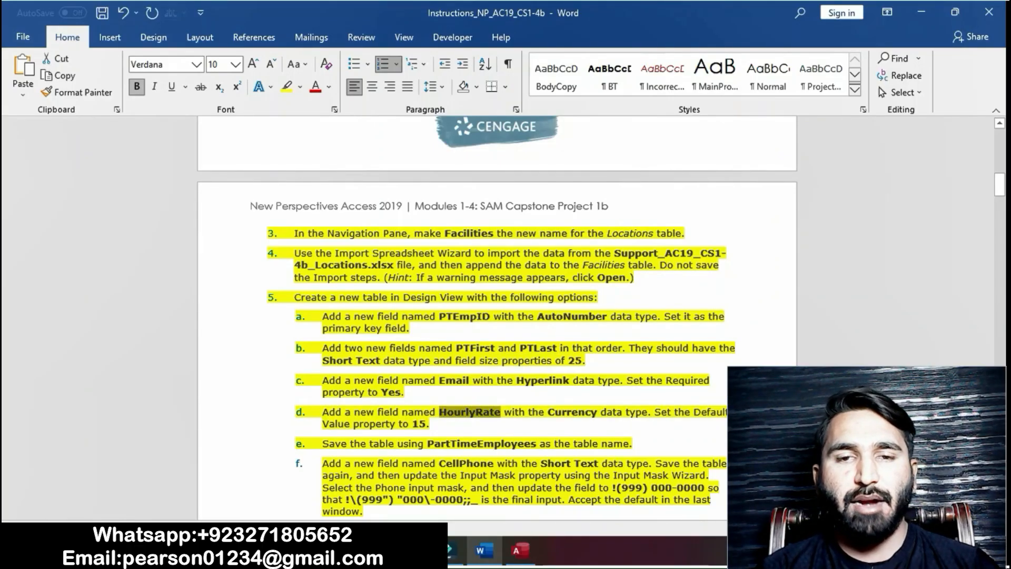
left_click(520, 550)
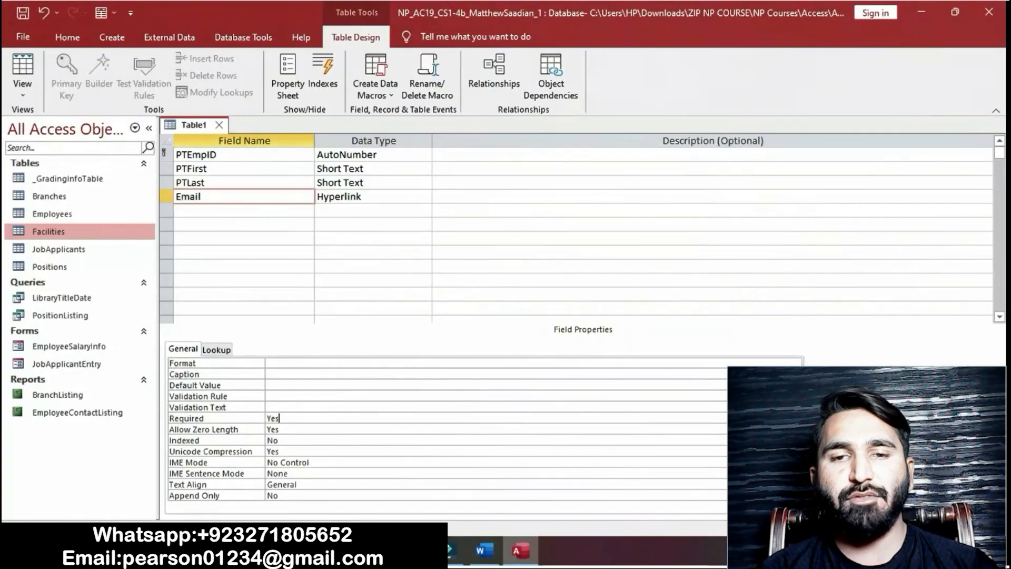
left_click(243, 211)
key("ctrl+v")
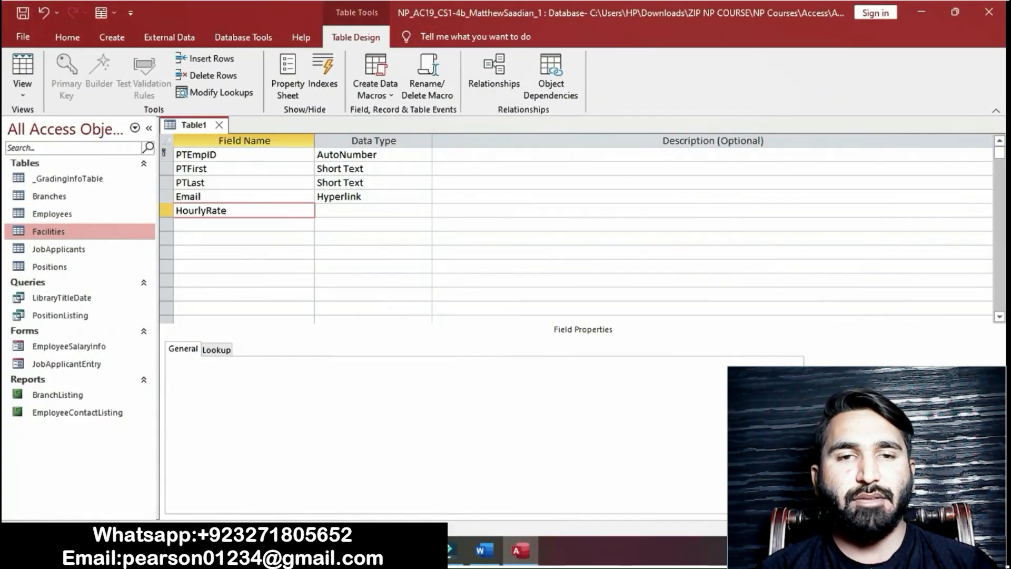
key("Tab")
Step: Check the data type in instruction 5d in Word, then set the HourlyRate field's data type to Currency in Access
left_click(480, 550)
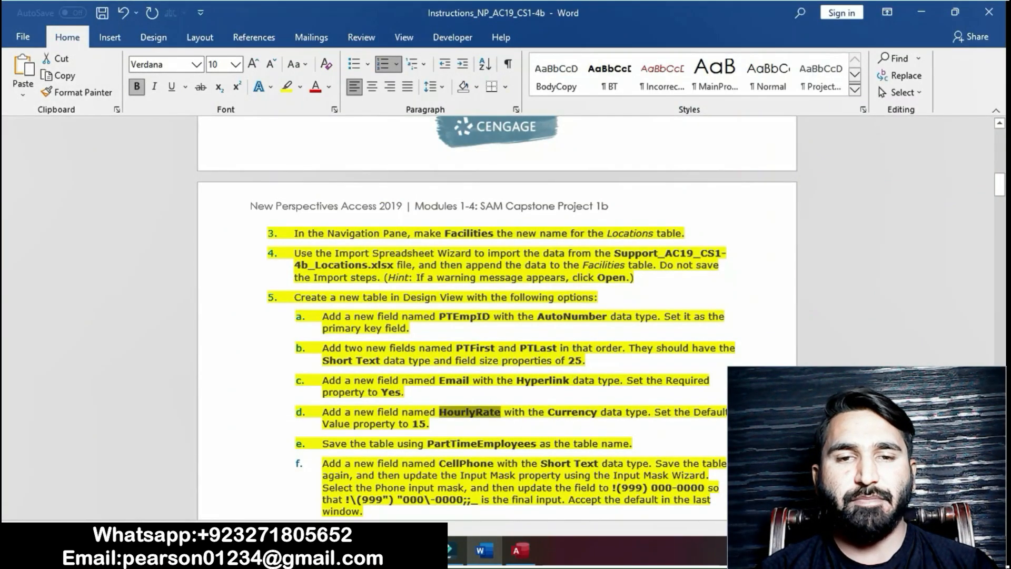
left_click_drag(529, 412, 647, 412)
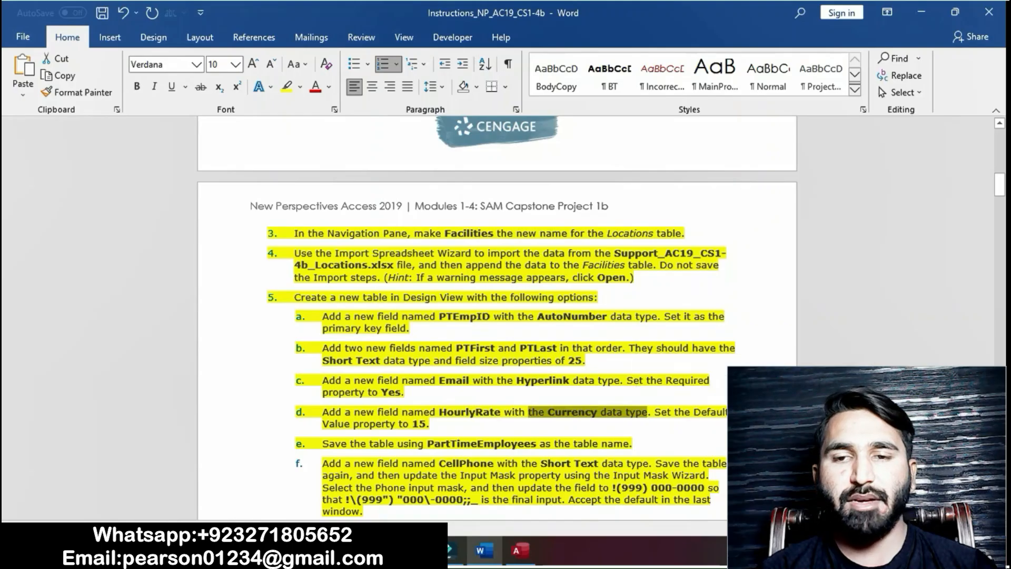
left_click(520, 550)
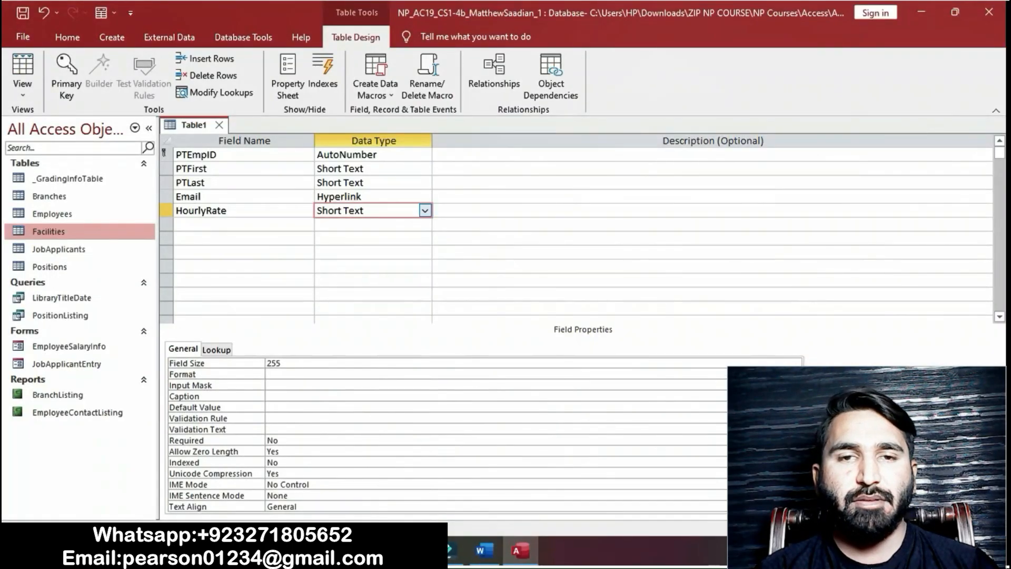
left_click(425, 211)
left_click(340, 308)
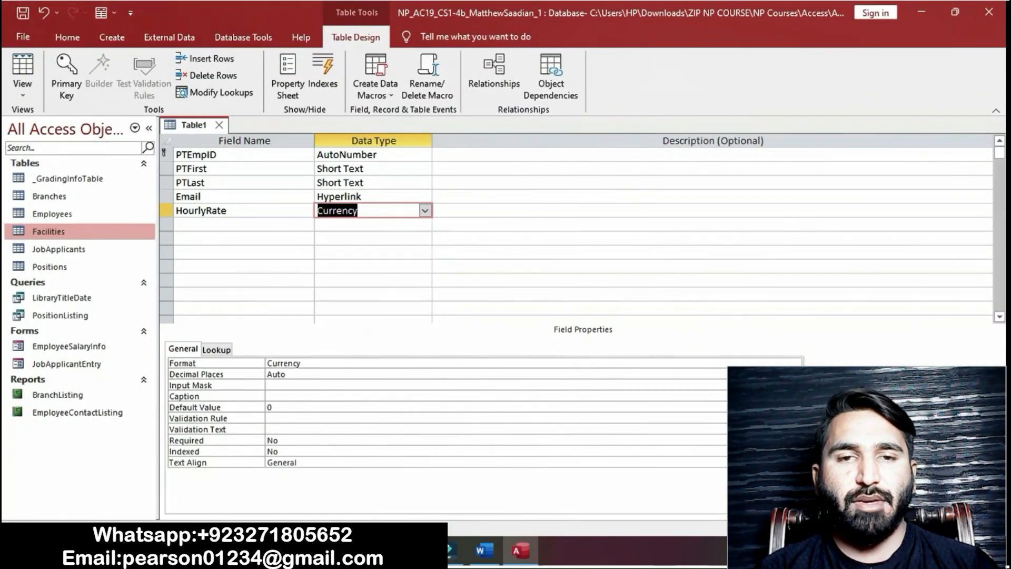
left_click(387, 211)
Step: Recheck instruction 5d in Word, then set the HourlyRate field's Default Value property to 15 in Access
left_click(484, 550)
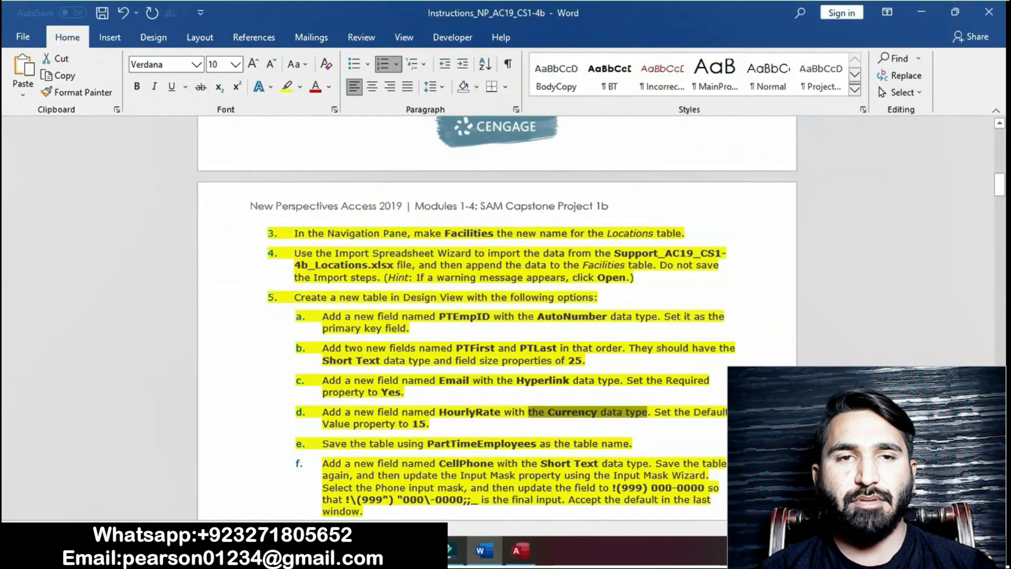
left_click_drag(648, 411, 435, 425)
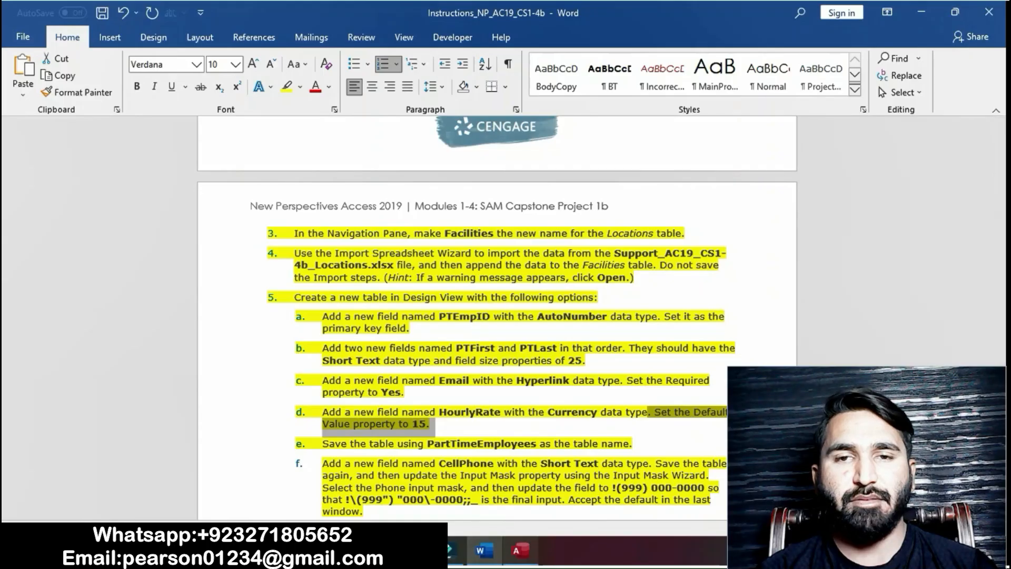
left_click(518, 550)
left_click(232, 211)
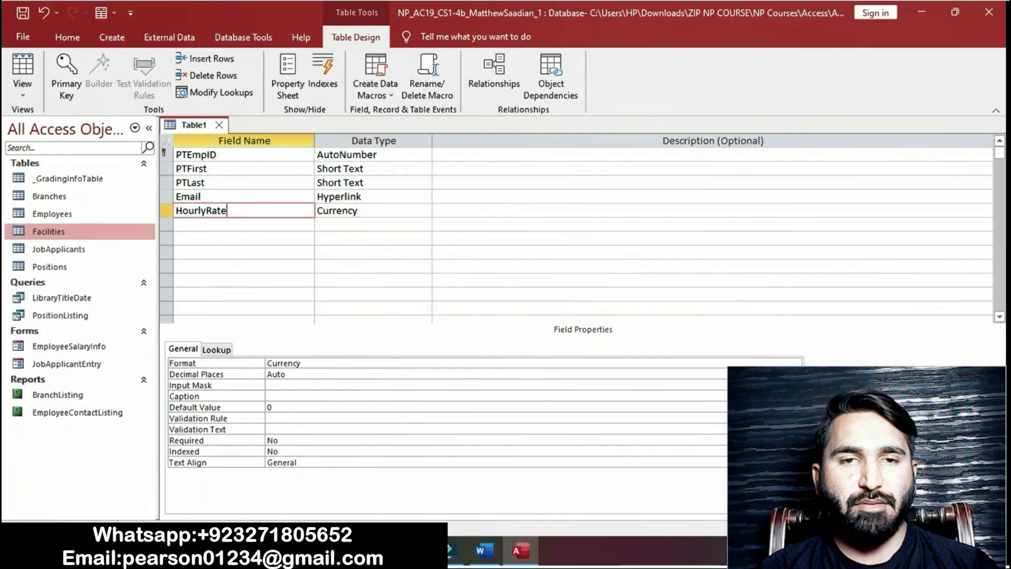
left_click(275, 407)
key("BackSpace")
type("15")
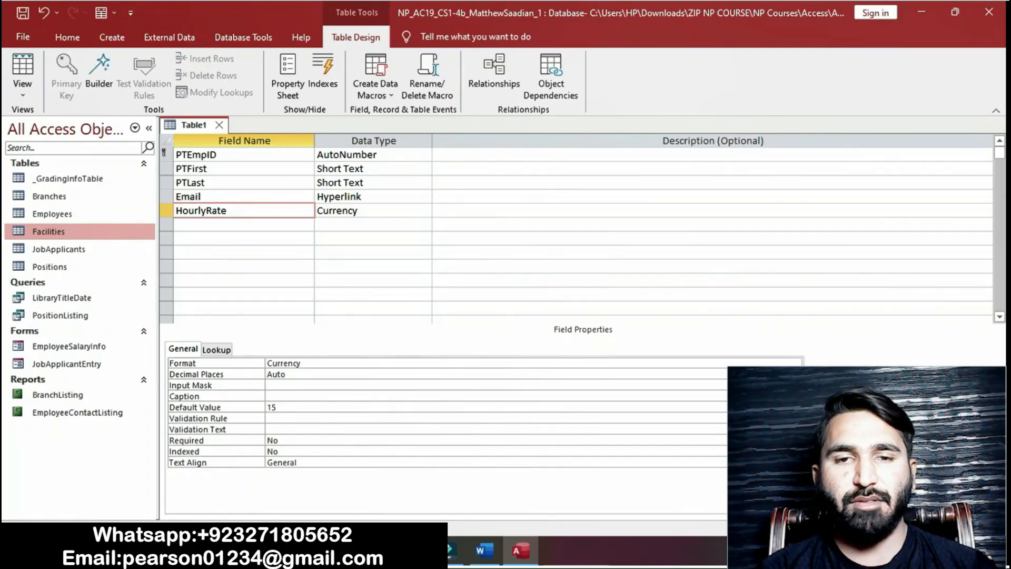
Step: Review instruction 5e in Word, copy the table name, and save the new table in Access as PartTimeEmployees
left_click(484, 551)
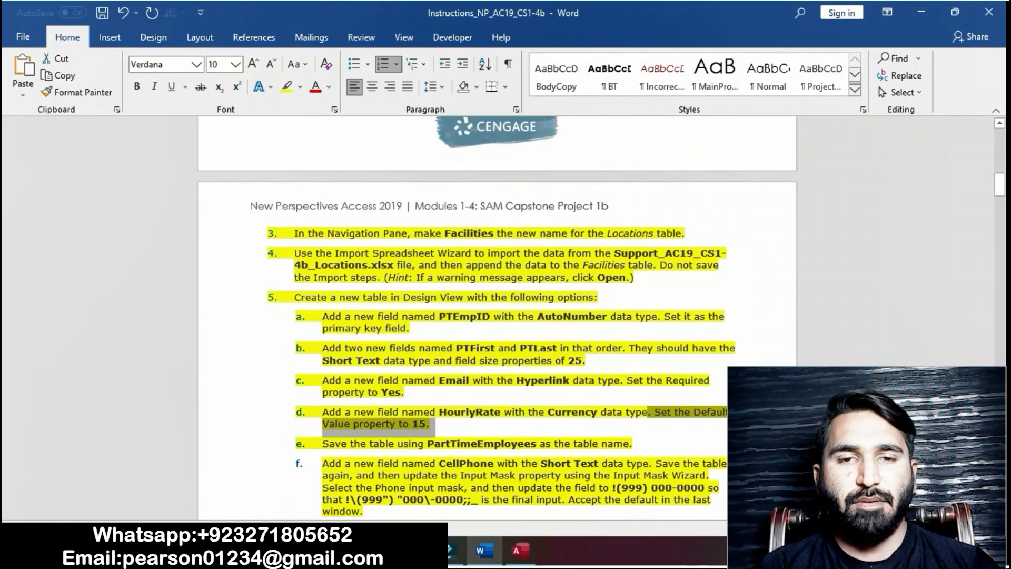
left_click_drag(322, 443, 638, 444)
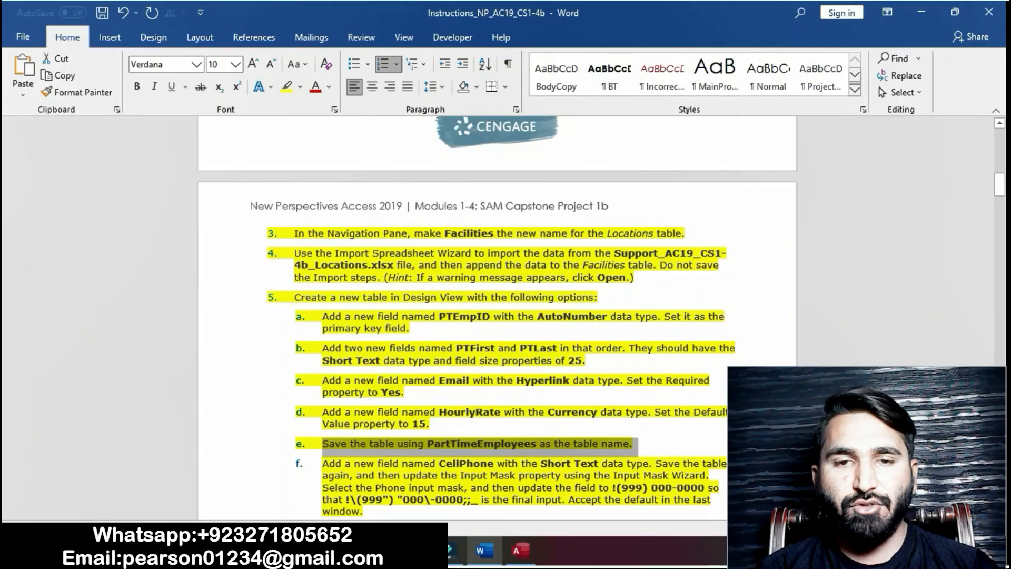
left_click(445, 443)
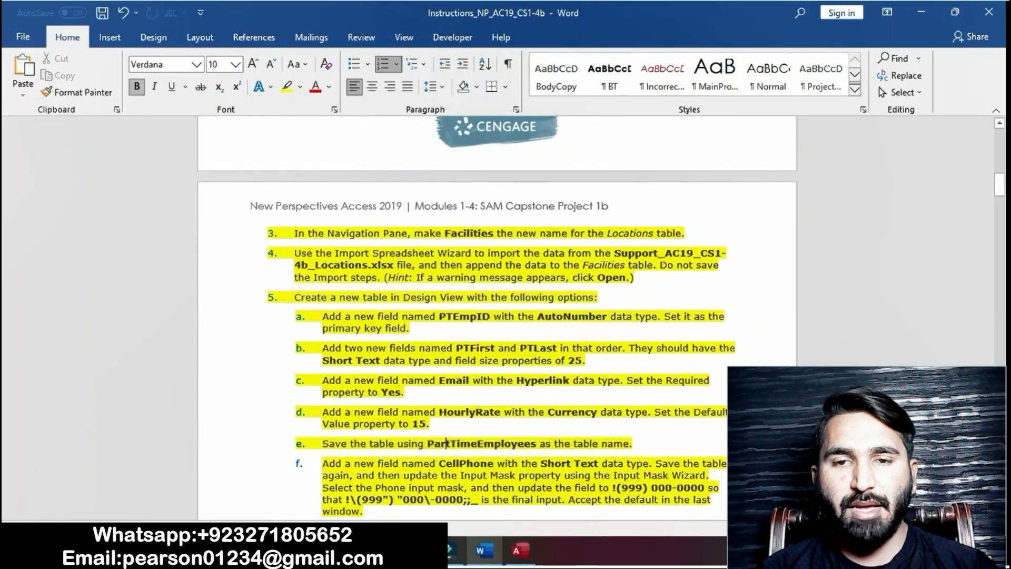
left_click_drag(440, 444, 536, 443)
key("ctrl+c")
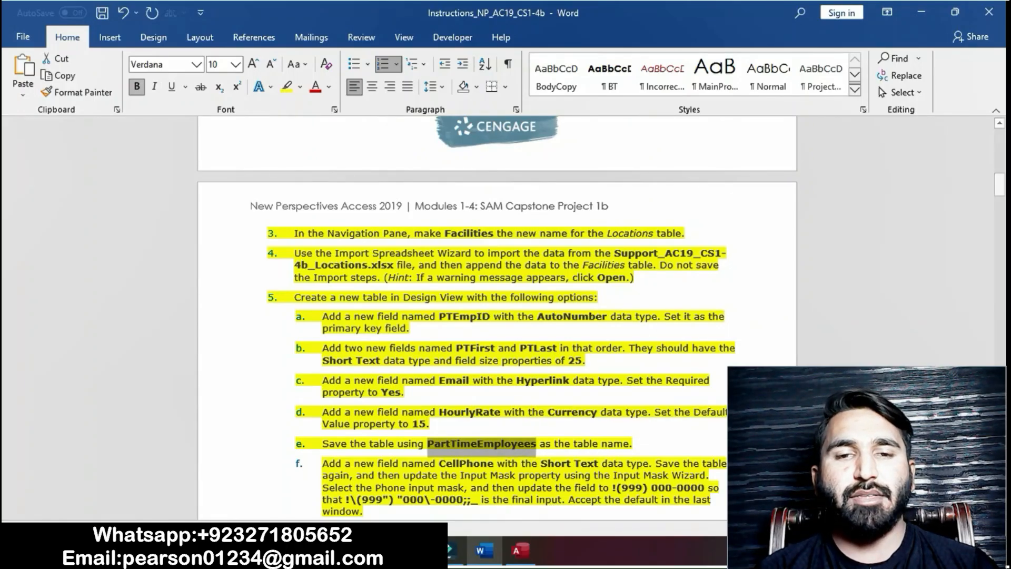
left_click(520, 550)
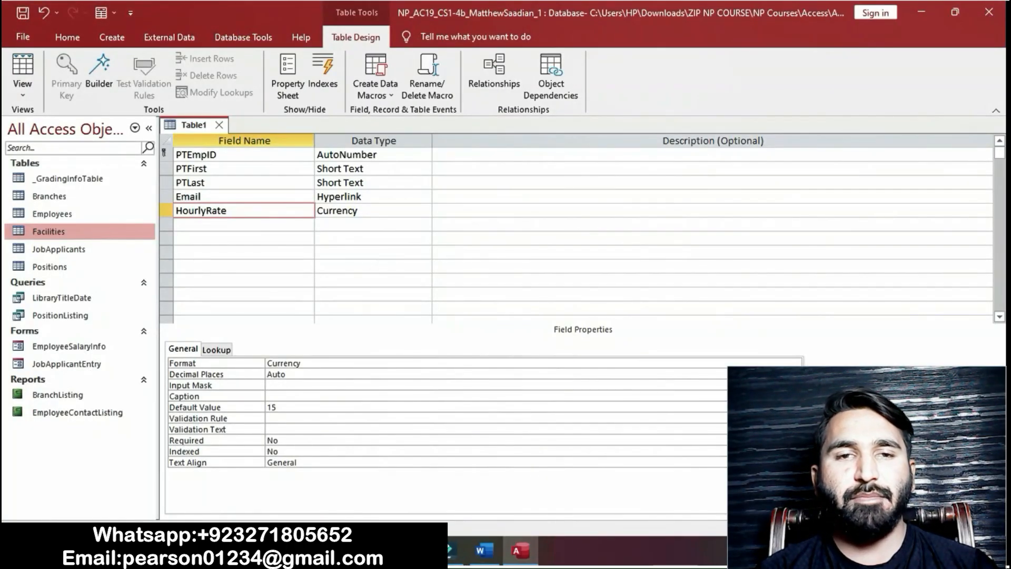
right_click(194, 125)
left_click(221, 134)
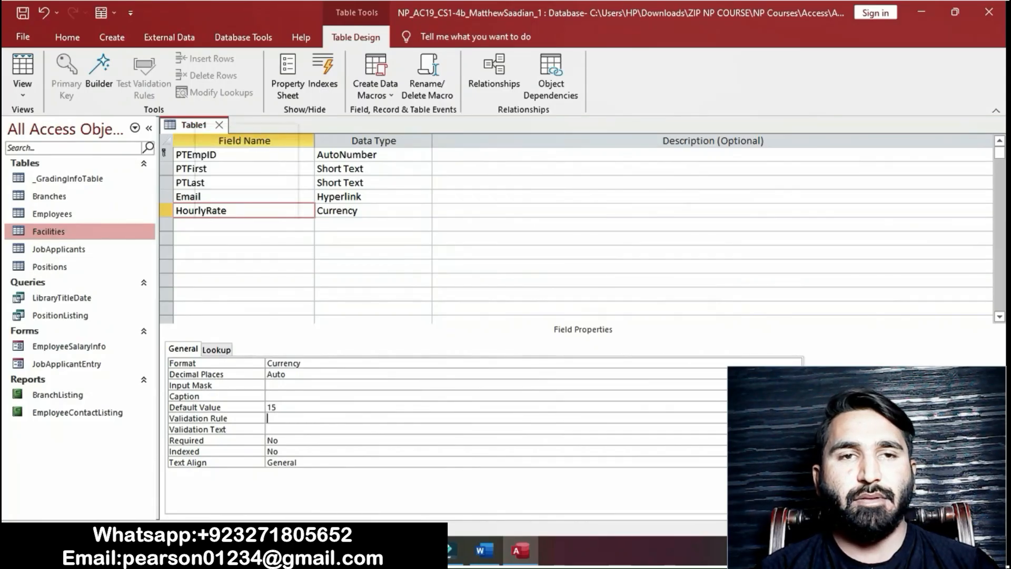
key("ctrl+v")
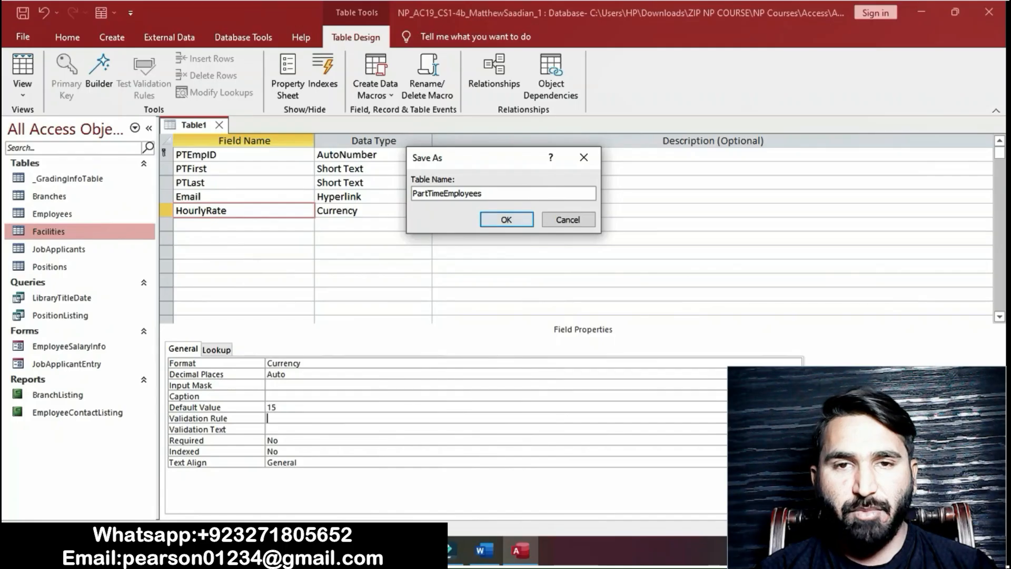
key("Return")
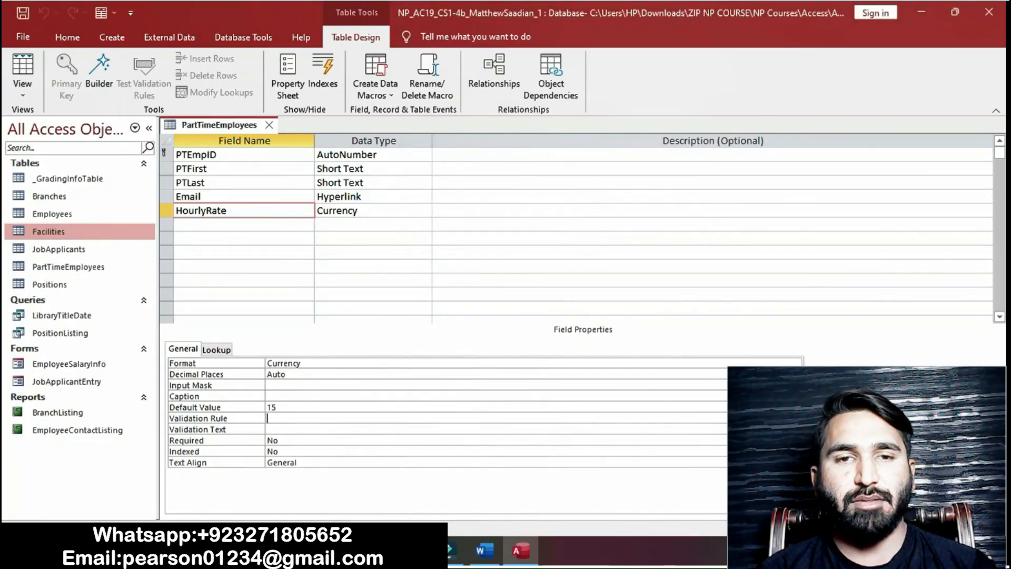
Step: Review instruction 5f in Word and copy the field name CellPhone
key("alt+Tab")
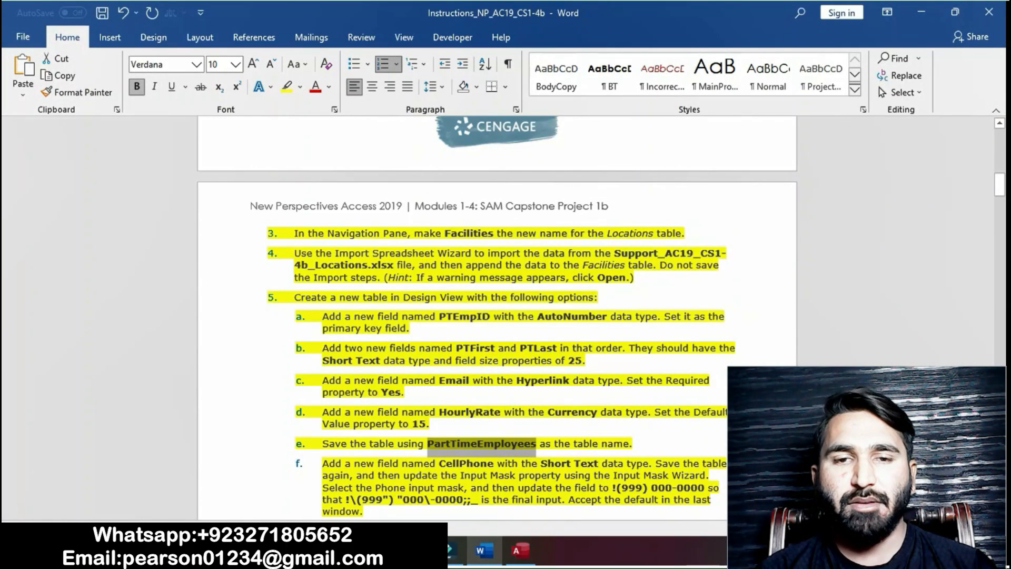
left_click_drag(1000, 184, 1000, 187)
left_click(326, 415)
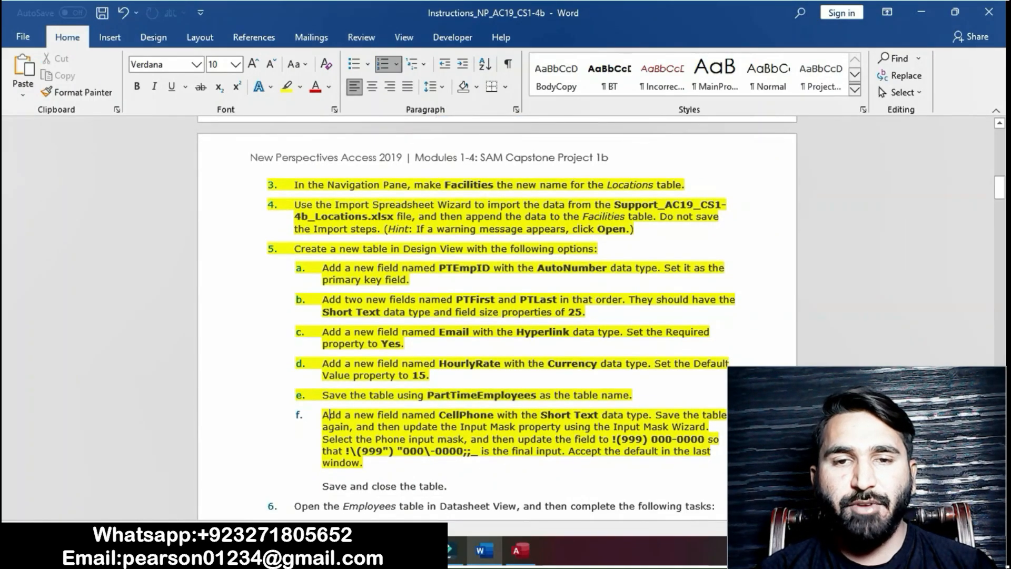
left_click_drag(326, 415, 438, 416)
left_click_drag(497, 414, 710, 427)
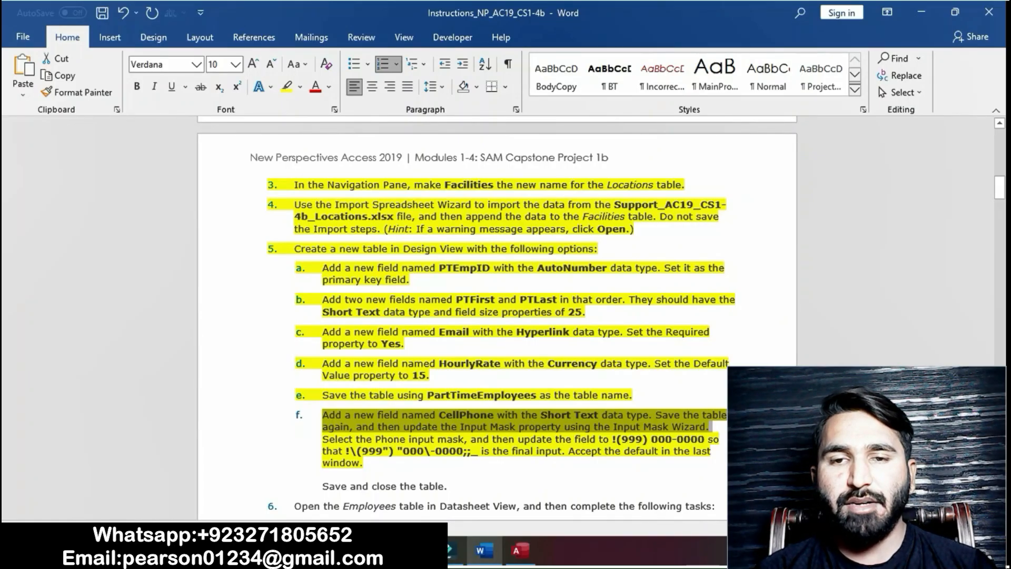
left_click(439, 415)
left_click_drag(438, 415, 493, 415)
key("ctrl+c")
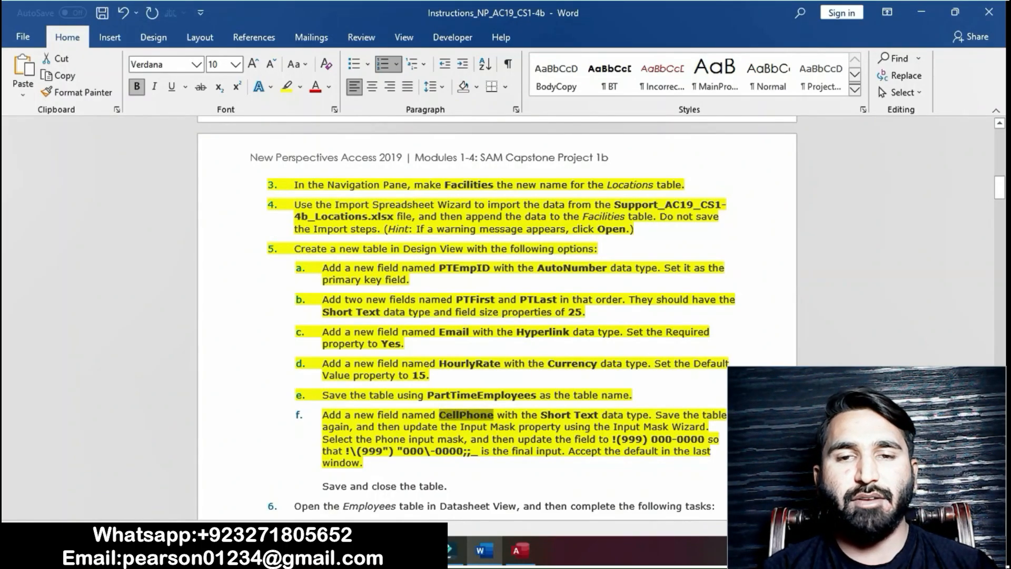
Step: Switch to Access and add CellPhone as a new Short Text field below HourlyRate in the PartTimeEmployees table
left_click(520, 550)
left_click(211, 225)
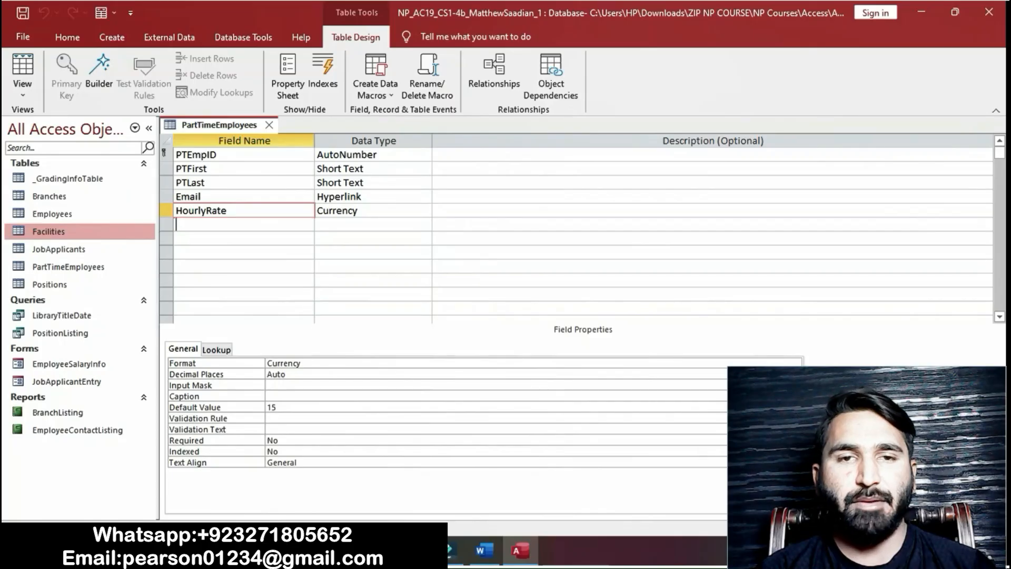
key("ctrl+v")
key("Tab")
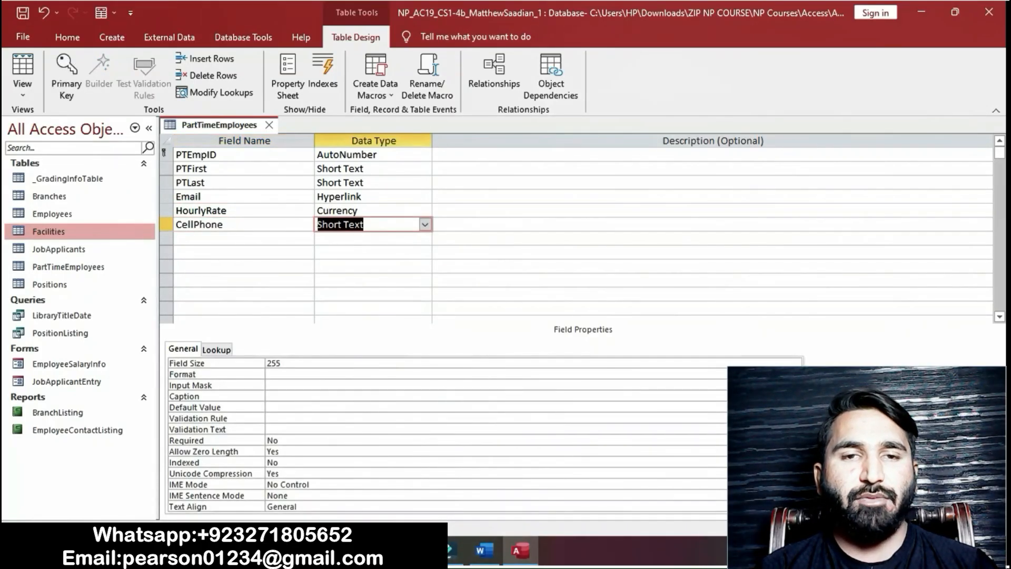
Step: Recheck instruction 5f in Word, then save the table in Access and start the Input Mask Wizard for the CellPhone field
left_click(481, 551)
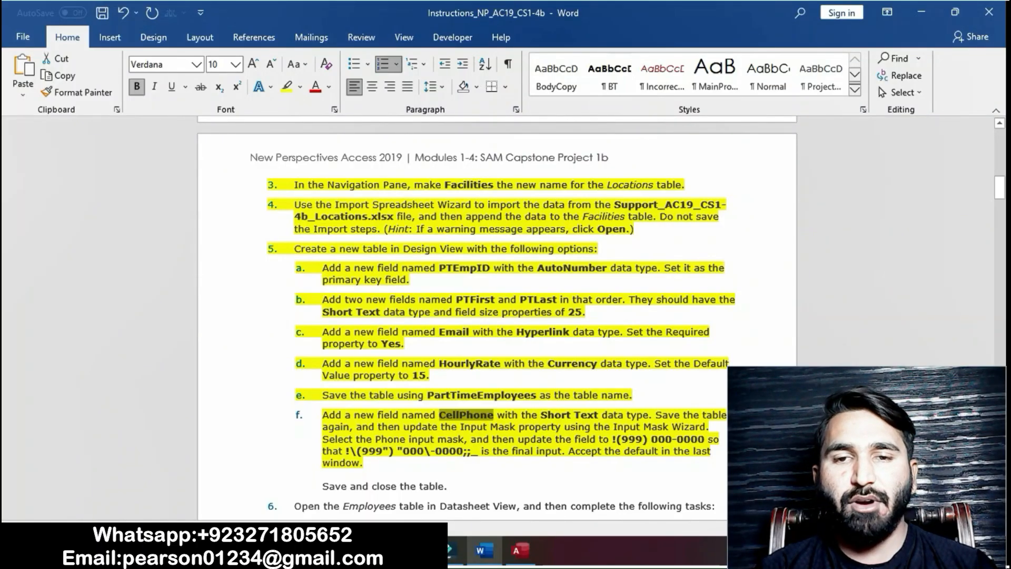
left_click(518, 551)
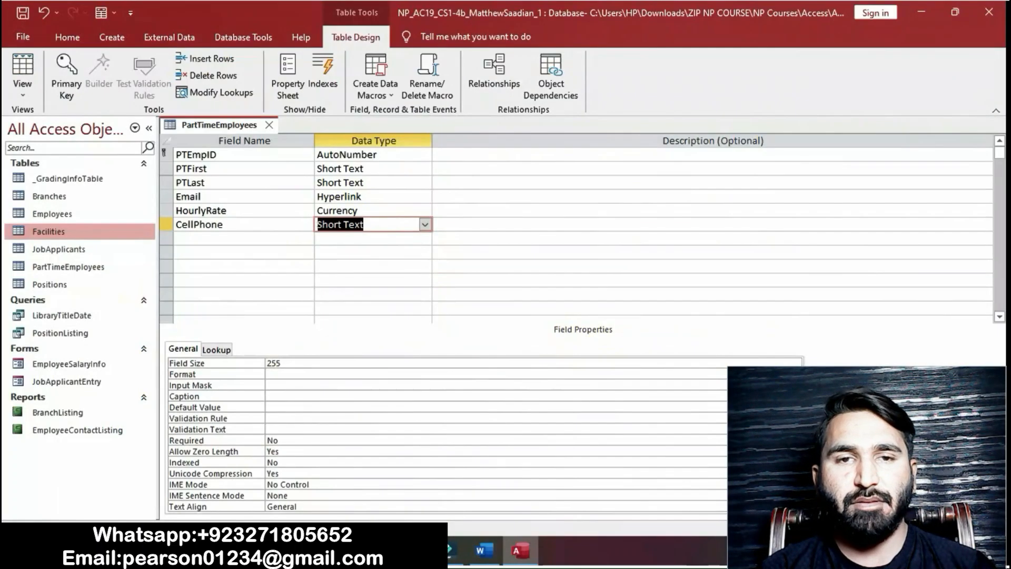
left_click(224, 224)
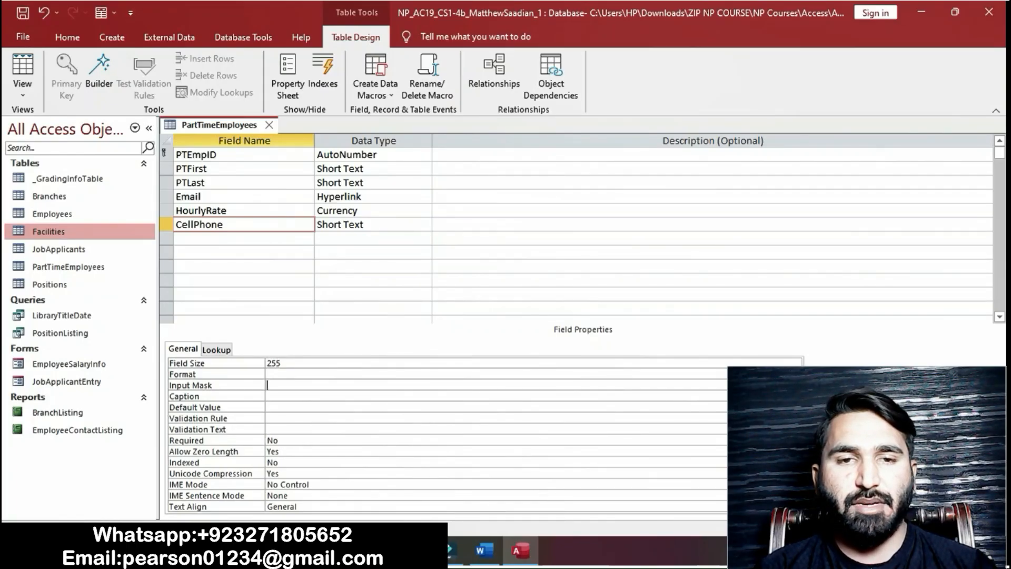
left_click(796, 385)
left_click(479, 315)
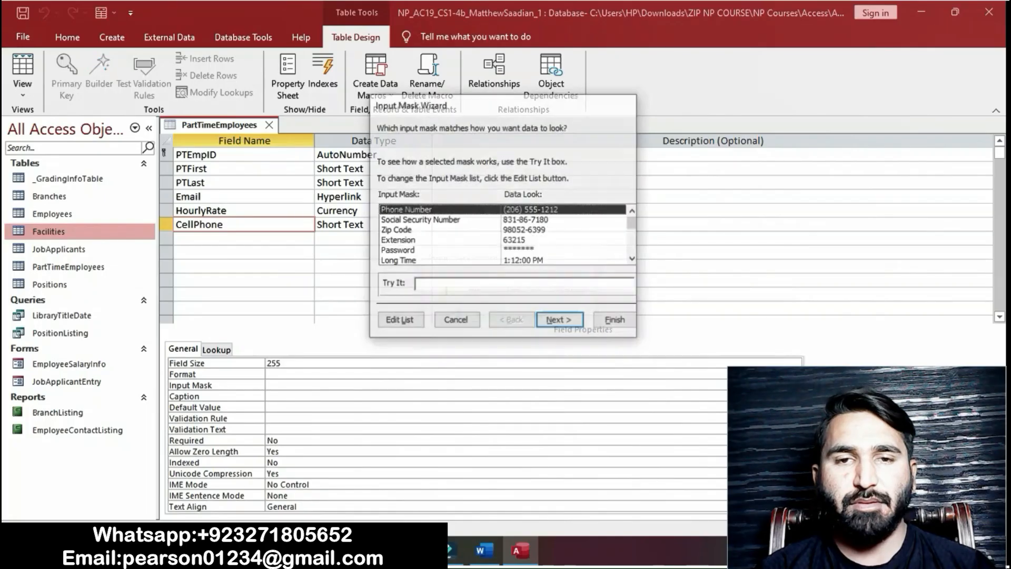
Step: Review the input mask requirements of instruction 5f in Word, then choose the Phone Number mask in the Access wizard
mouse_move(482, 550)
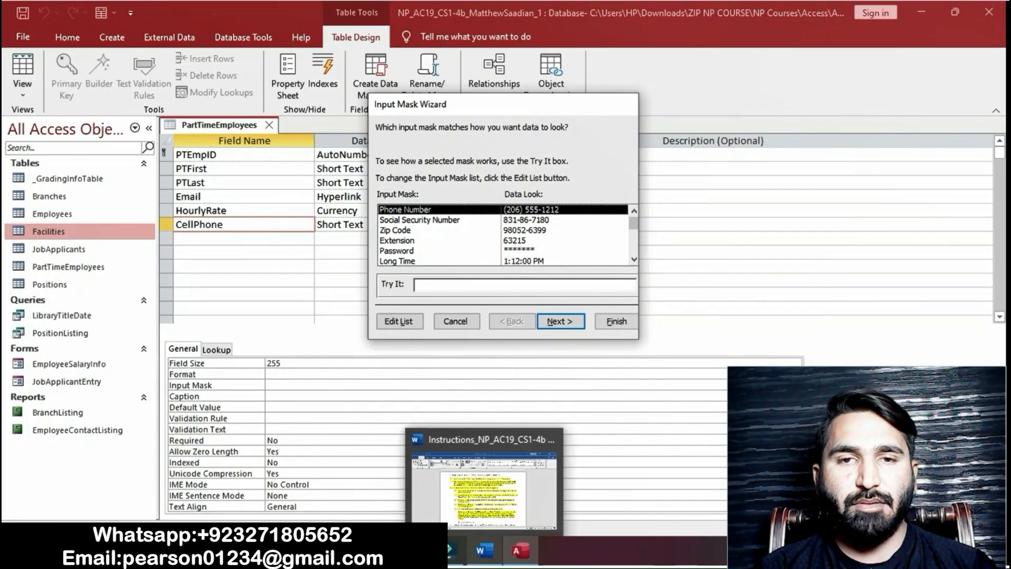
left_click(483, 474)
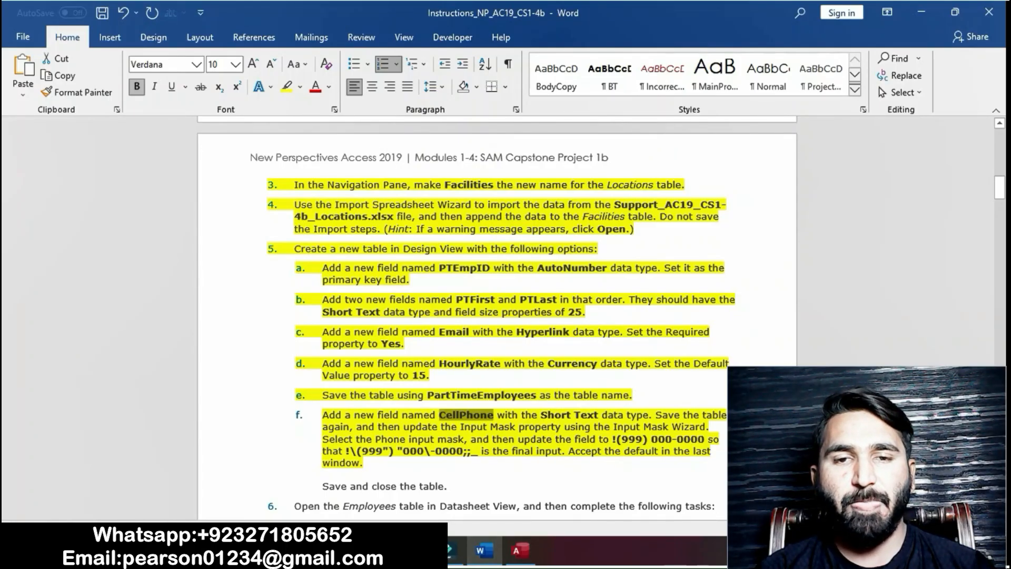
left_click_drag(322, 438, 371, 463)
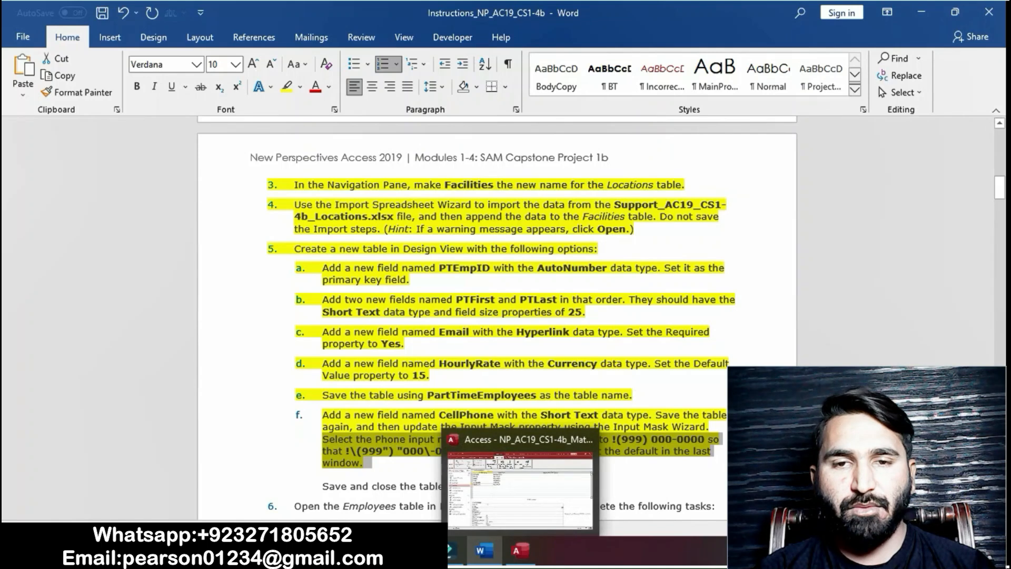
left_click(518, 551)
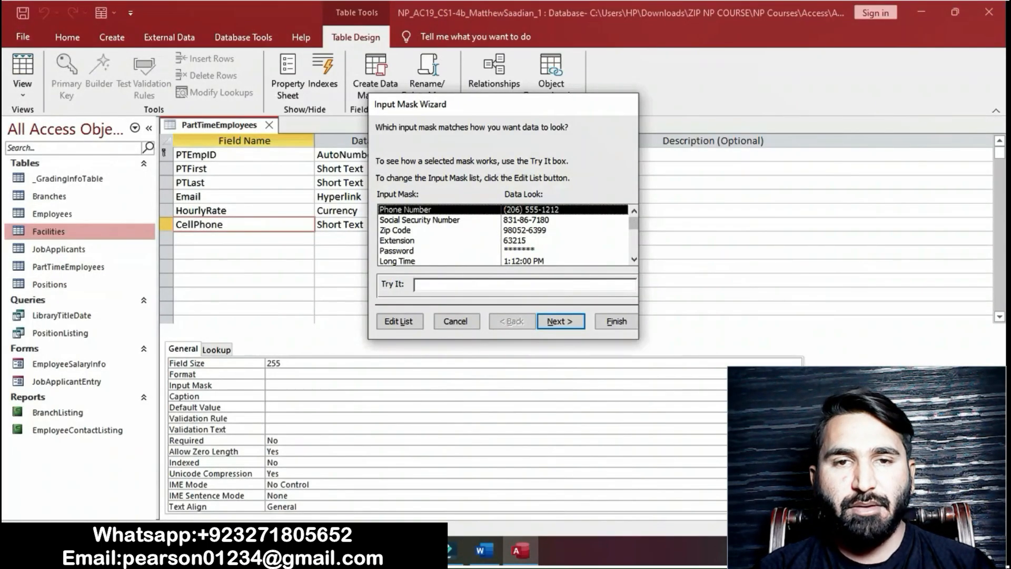
left_click(559, 321)
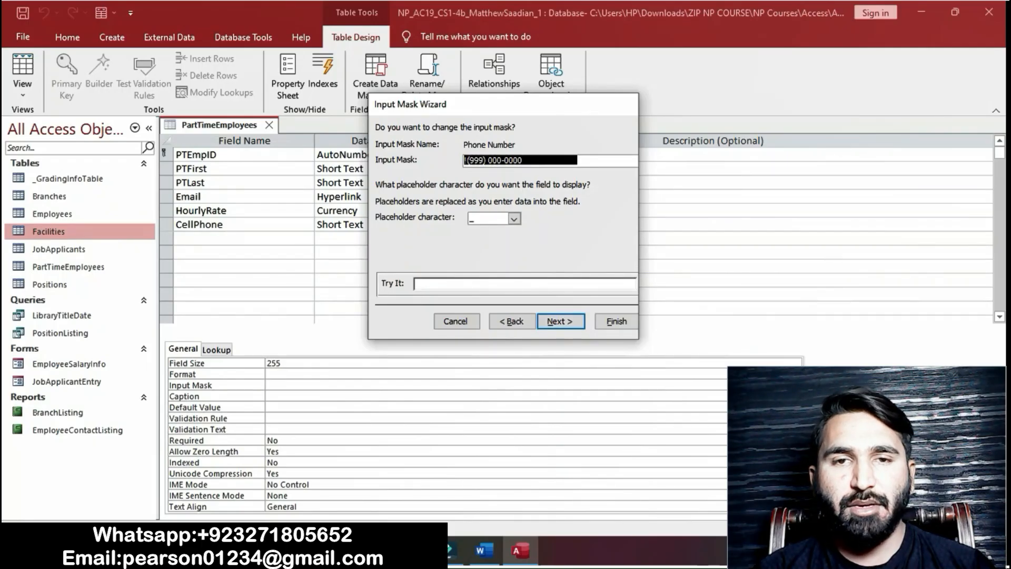
left_click(577, 160)
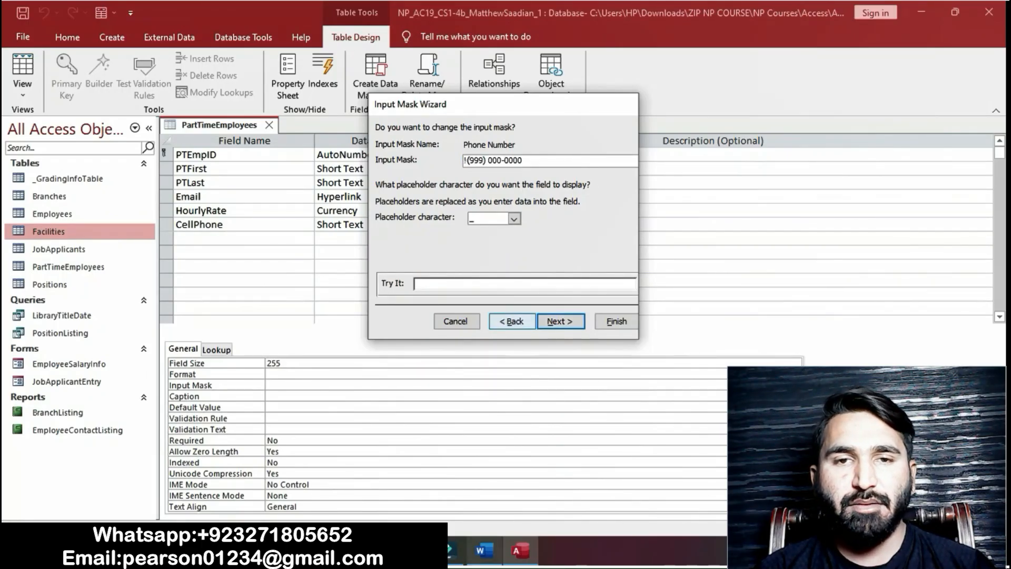
key("alt+Tab")
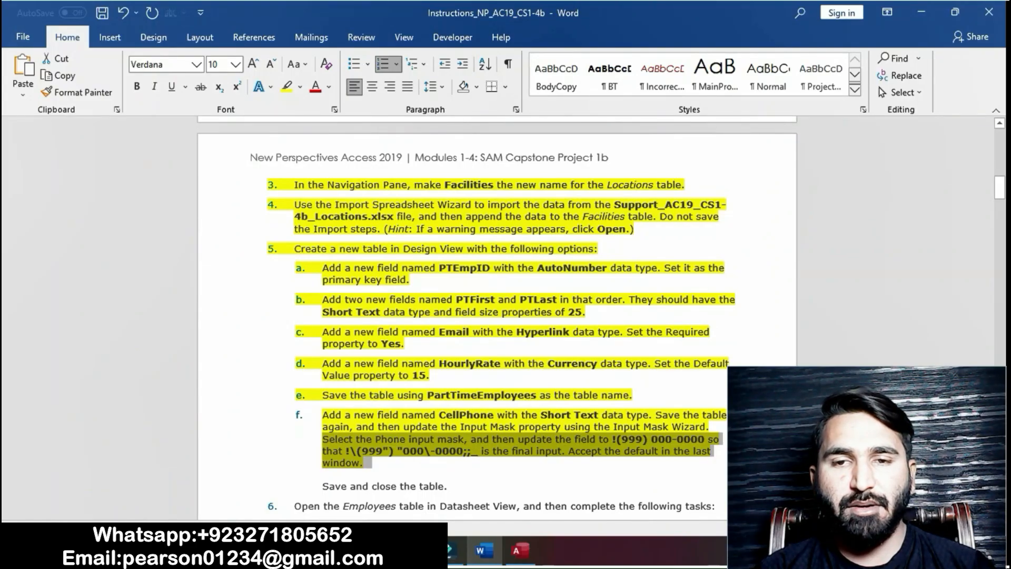
key("alt+Tab")
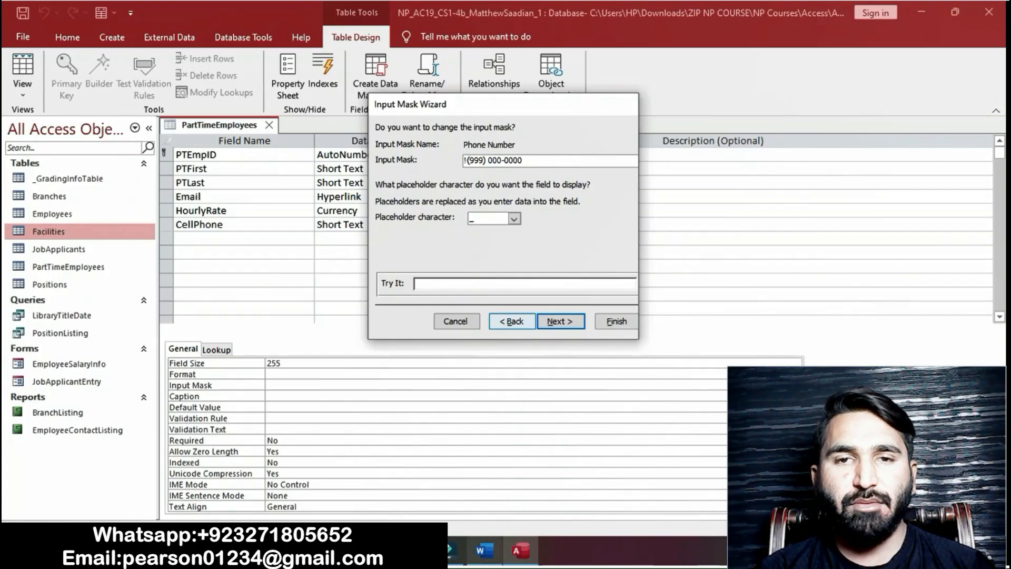
key("alt+Tab")
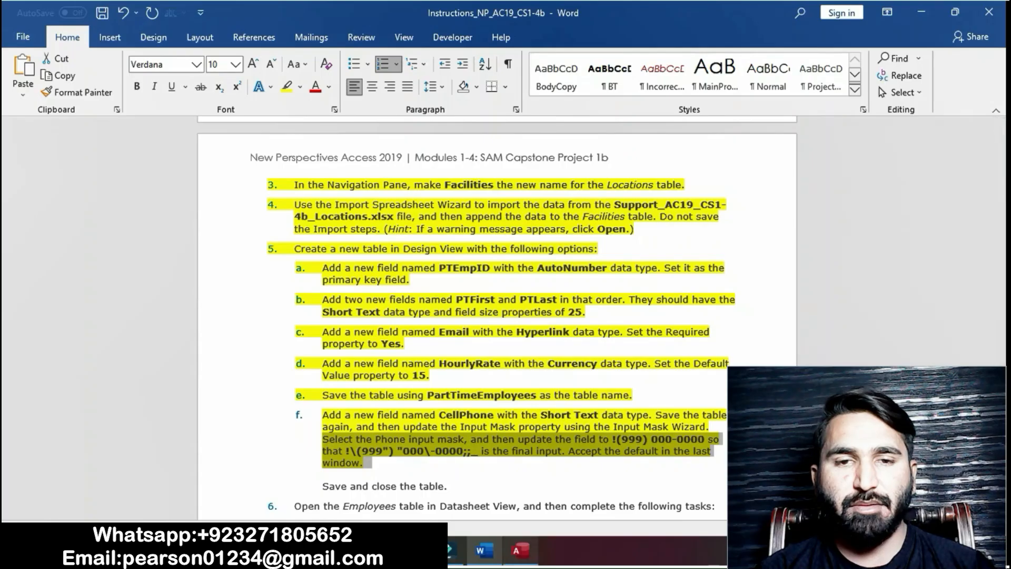
key("alt+Tab")
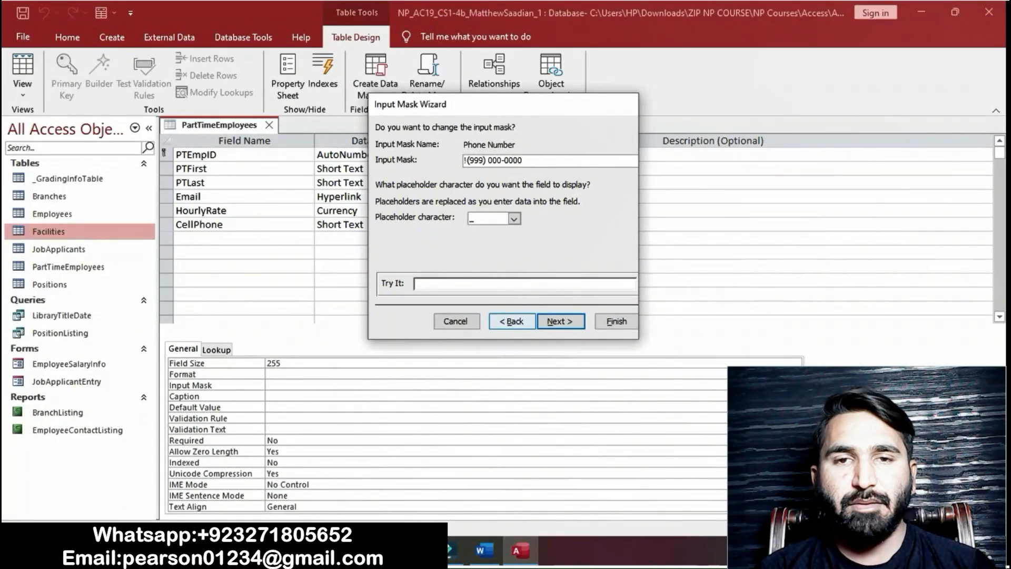
key("Return")
key("Return")
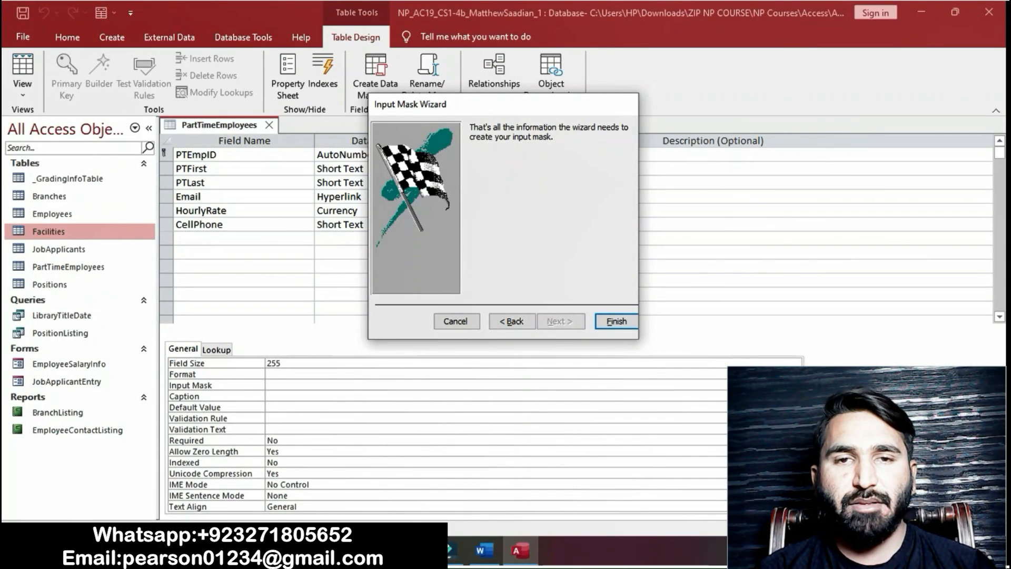
key("Return")
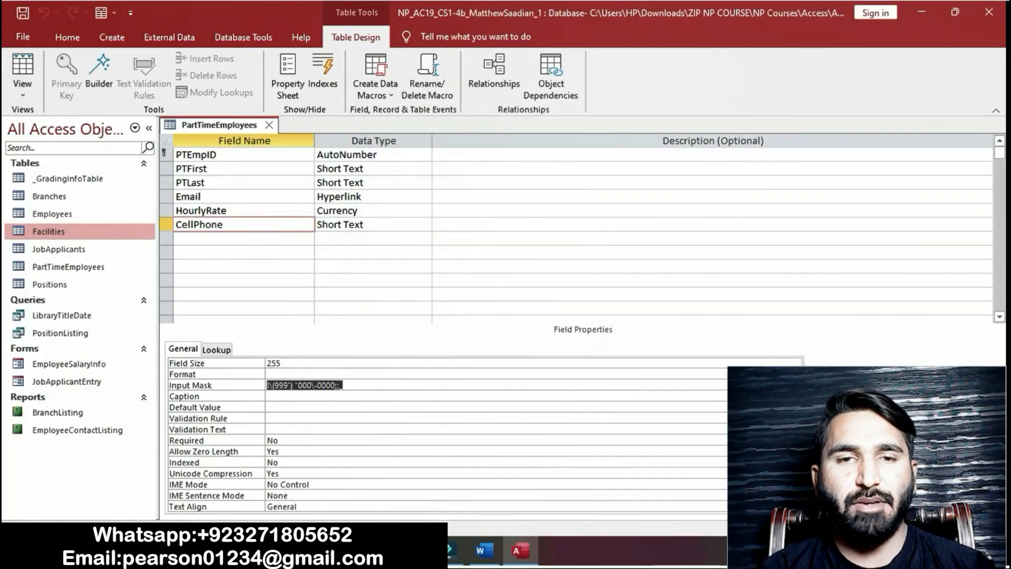
left_click(344, 386)
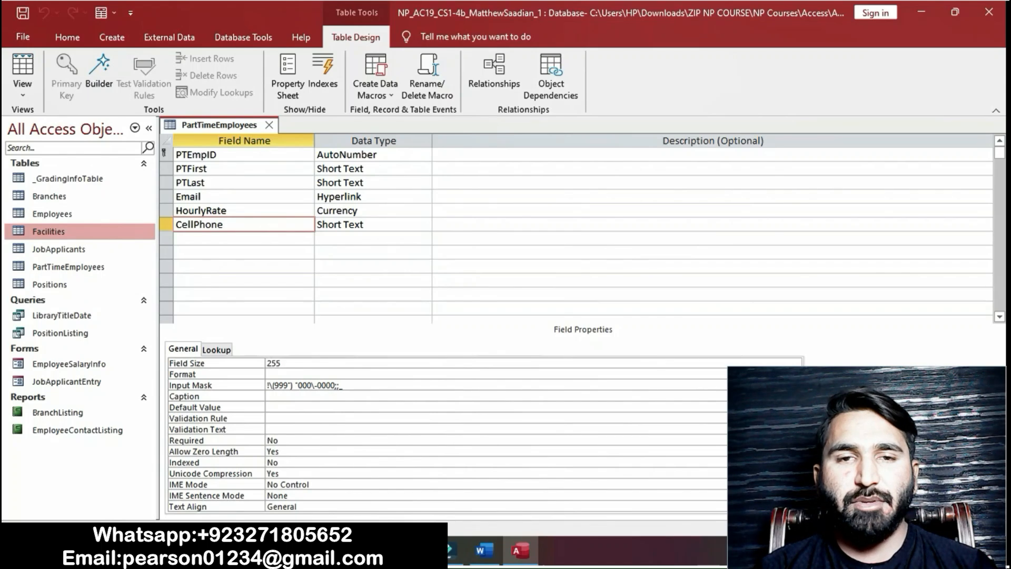
Step: Switch to Word and highlight the line "Save and close the table." below instruction 5f in yellow
left_click(482, 550)
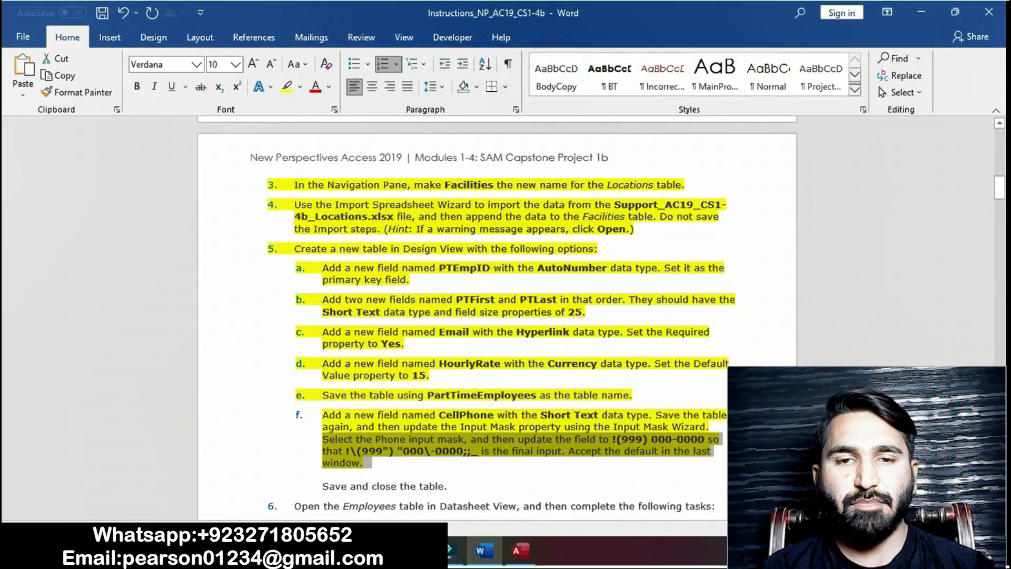
left_click_drag(322, 486, 453, 488)
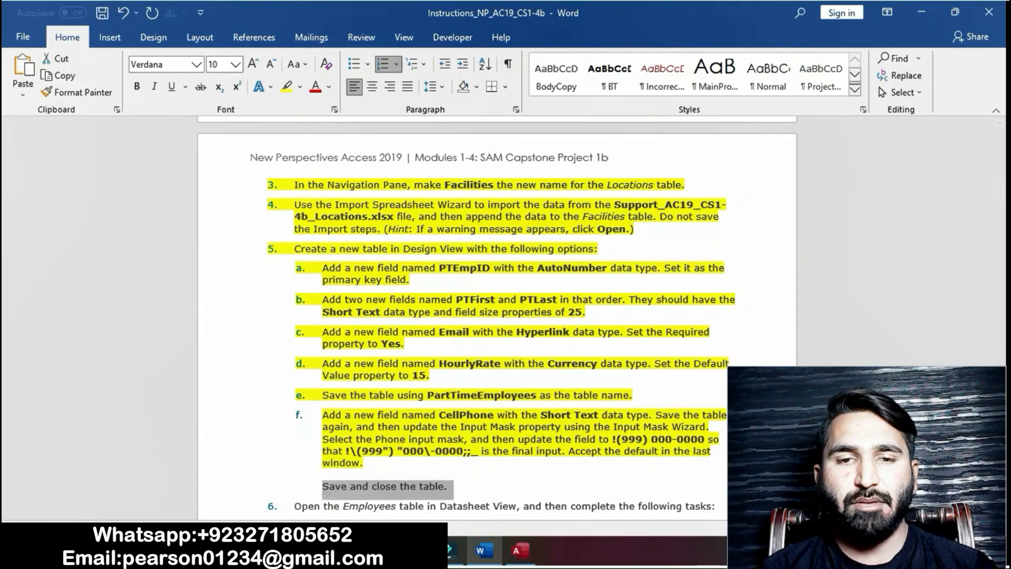
left_click(287, 87)
left_click(297, 506)
Step: Switch to Access, then save and close the PartTimeEmployees table
left_click(520, 550)
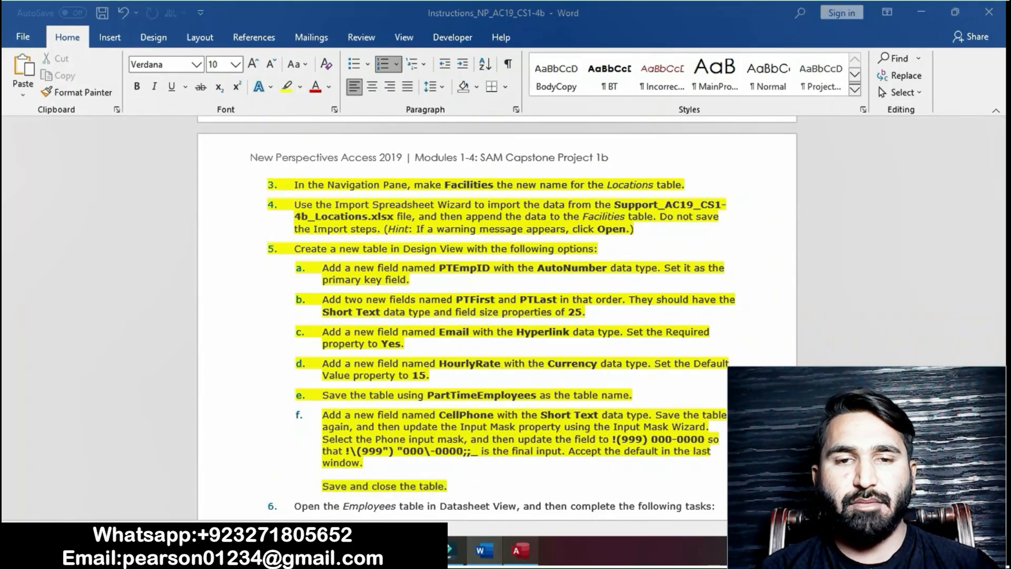
right_click(269, 127)
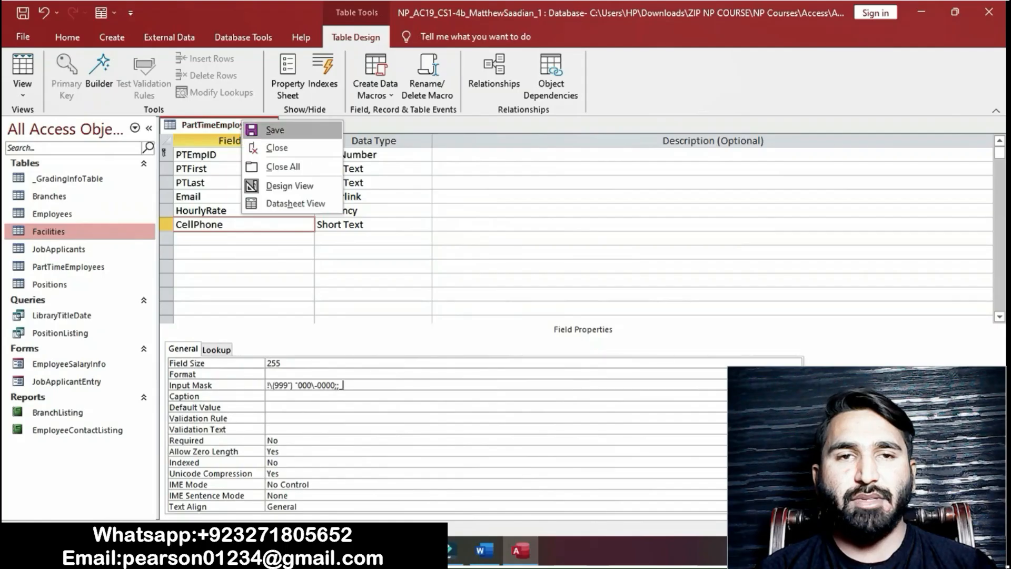
left_click(275, 130)
right_click(245, 126)
left_click(282, 154)
Step: Switch to Word and highlight all of instruction 6, from its opening line to "Save and close the Employees table.", in yellow
left_click(484, 551)
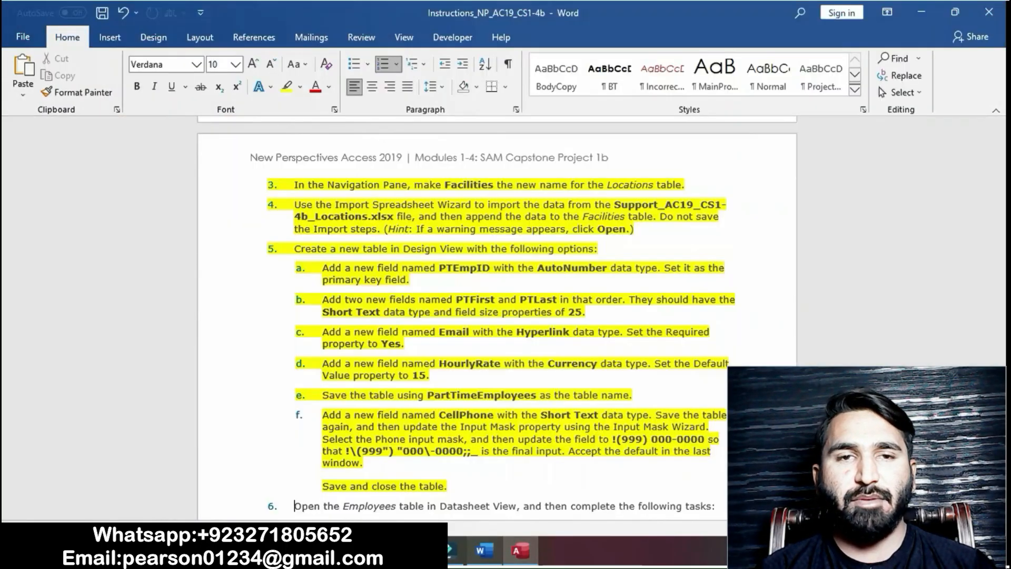
left_click_drag(999, 188, 999, 195)
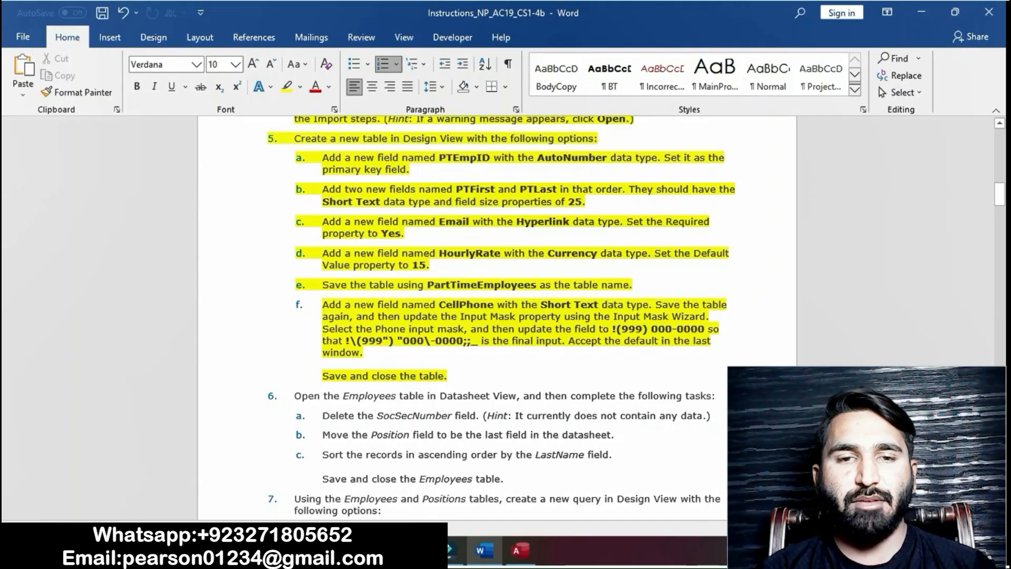
left_click_drag(294, 396, 504, 480)
left_click(570, 453)
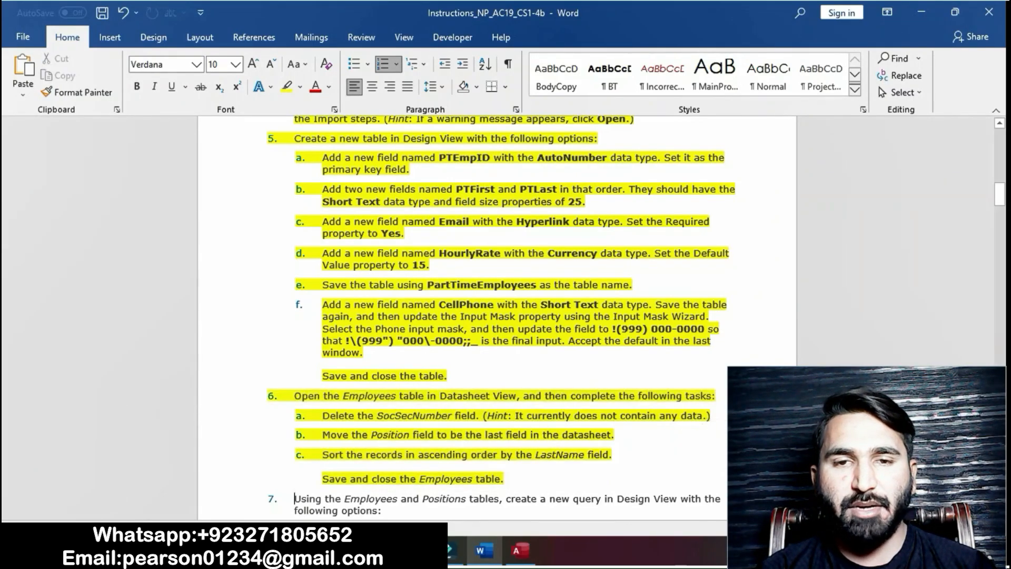
Step: Read the opening line of instruction 6 in Word, open the Employees table in Datasheet View in Access, and return to Word
left_click_drag(293, 395, 720, 398)
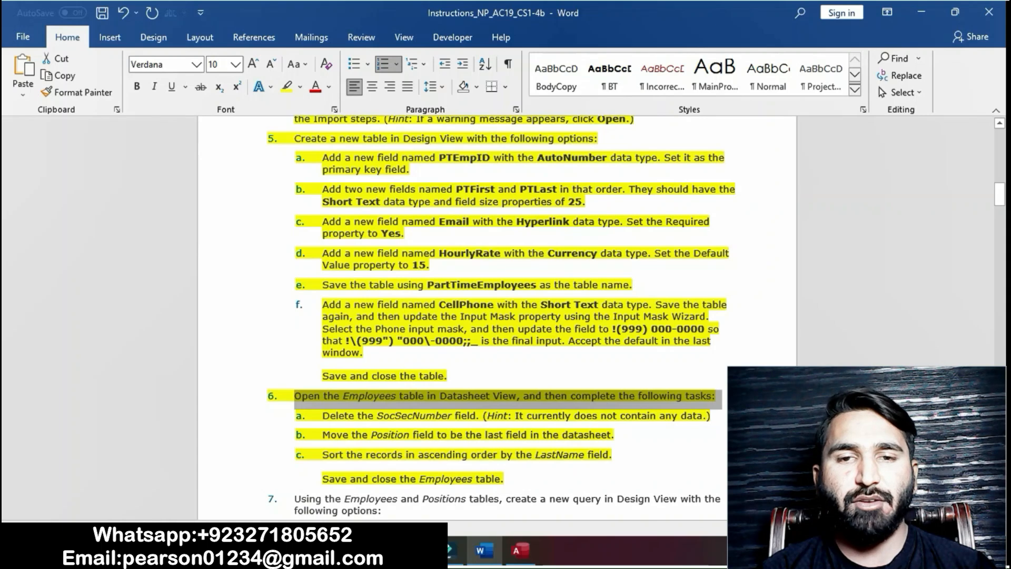
left_click(519, 550)
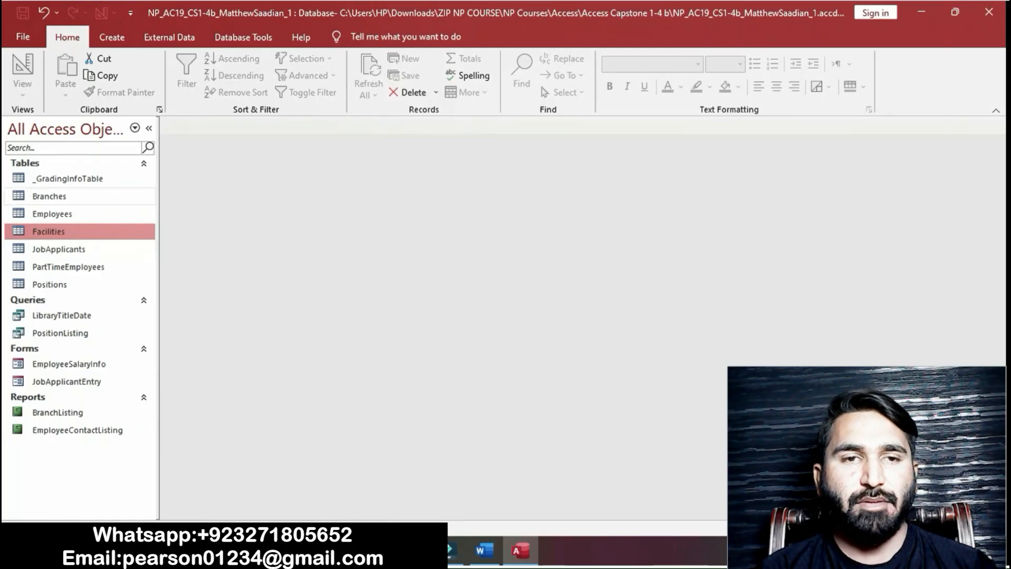
double_click(94, 215)
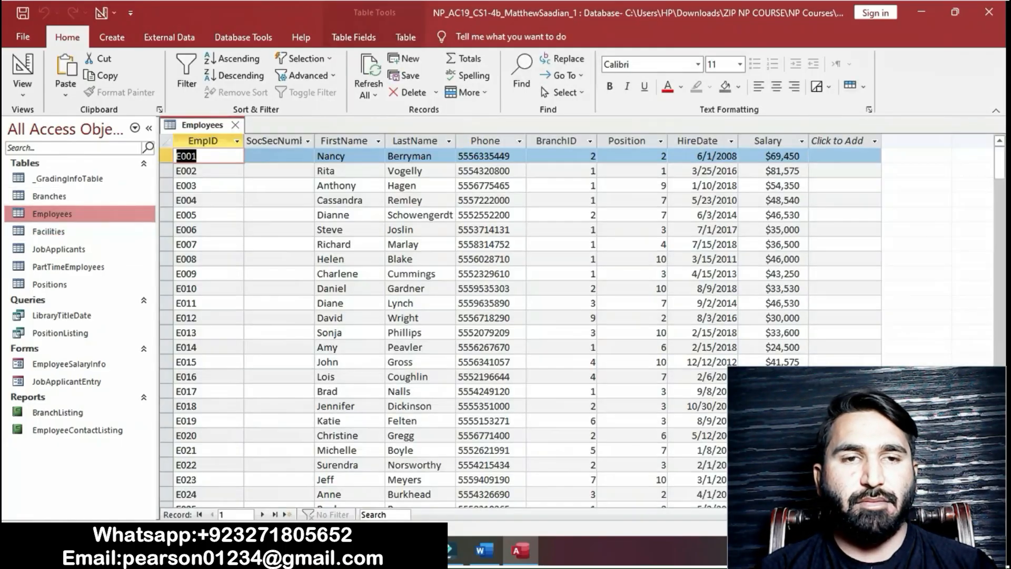
left_click(22, 92)
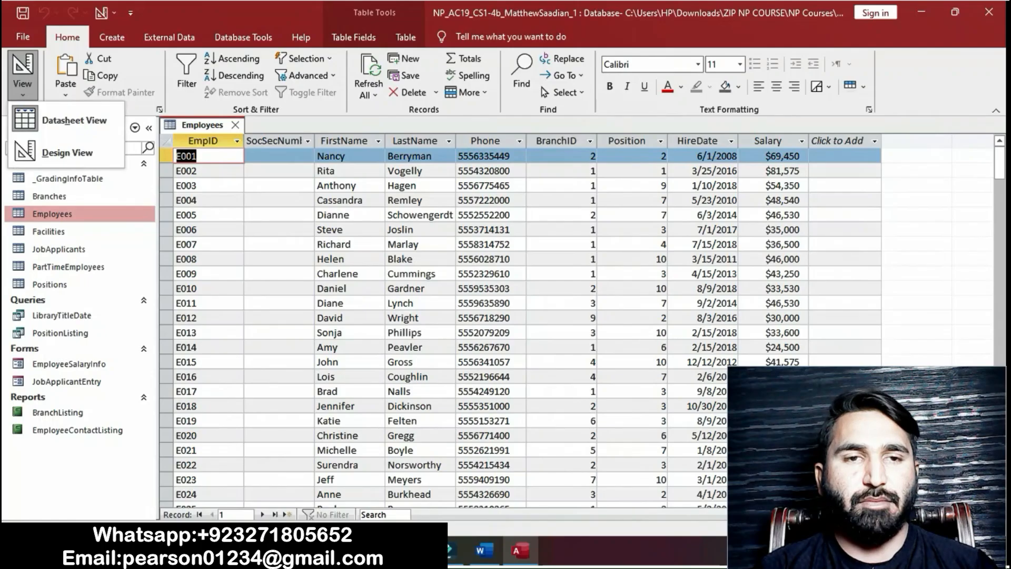
left_click(480, 550)
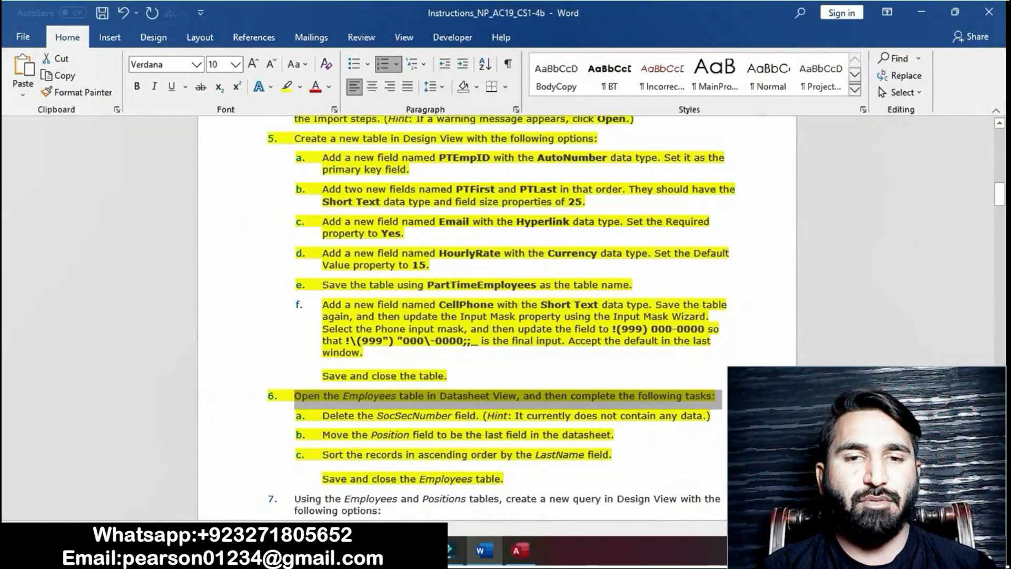
Step: Read instruction 6a in Word, switch to Access, and permanently delete the SocSecNumber field from the Employees table
left_click_drag(322, 415, 508, 416)
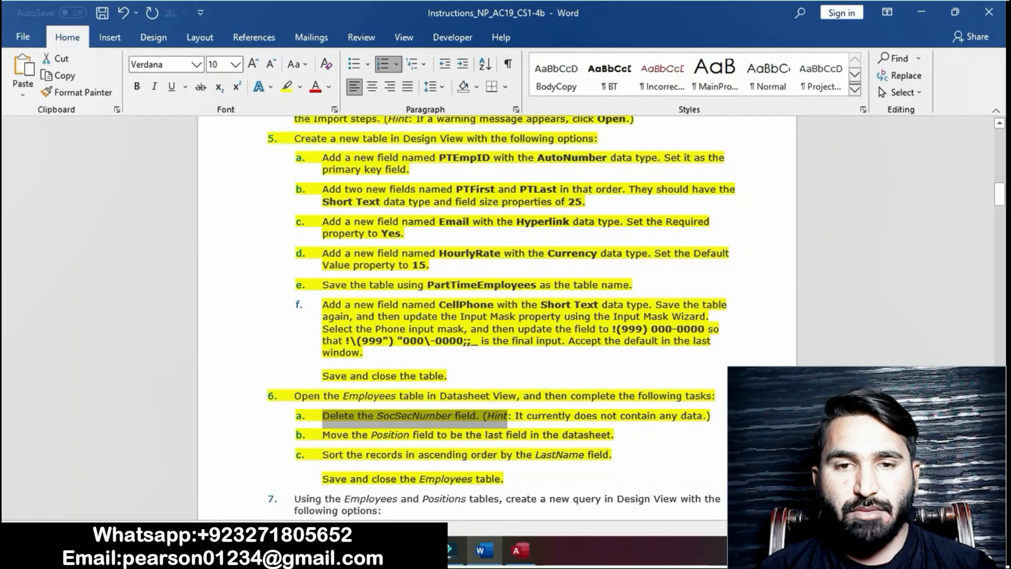
left_click(518, 550)
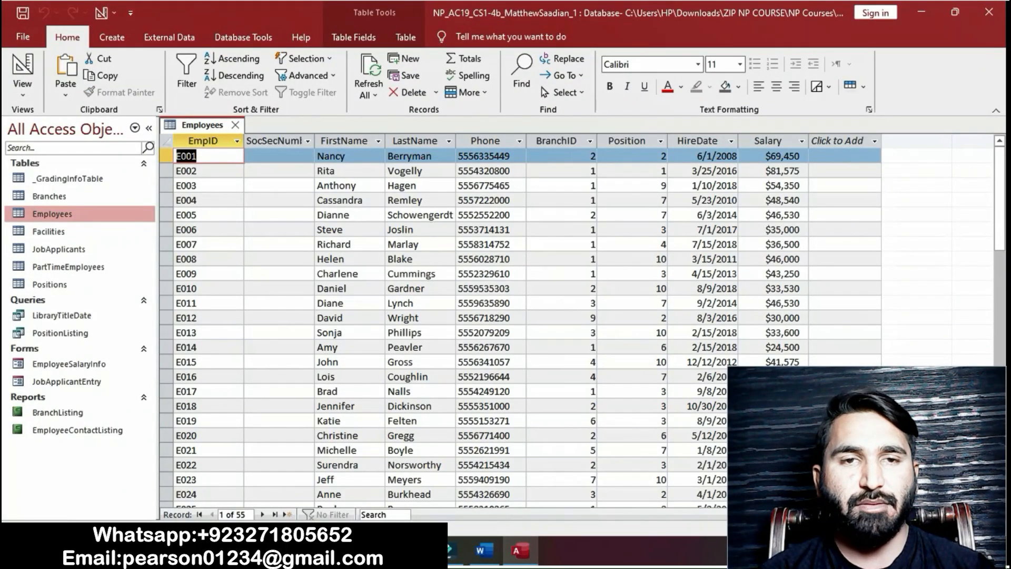
left_click(275, 141)
right_click(278, 140)
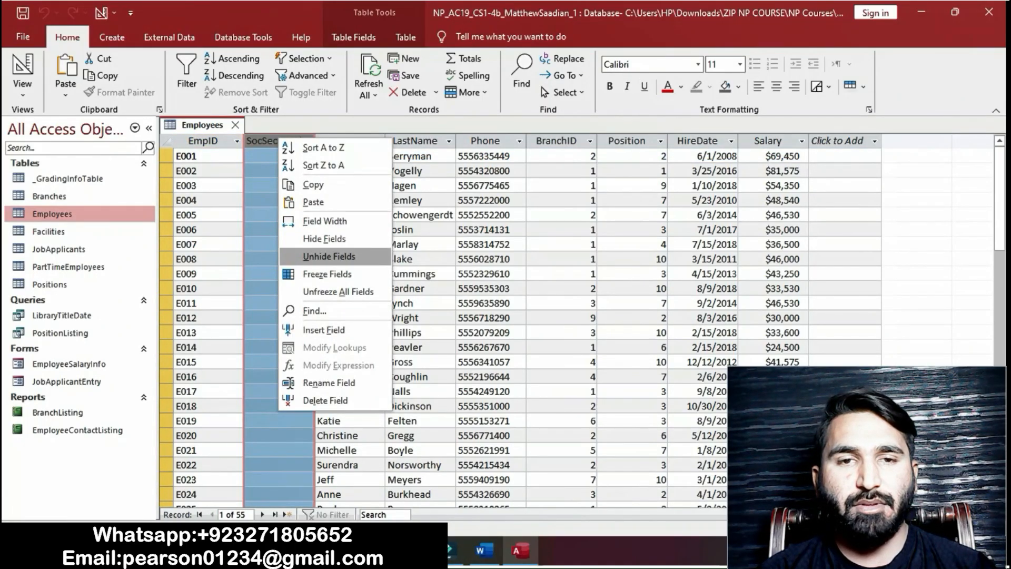
left_click(325, 401)
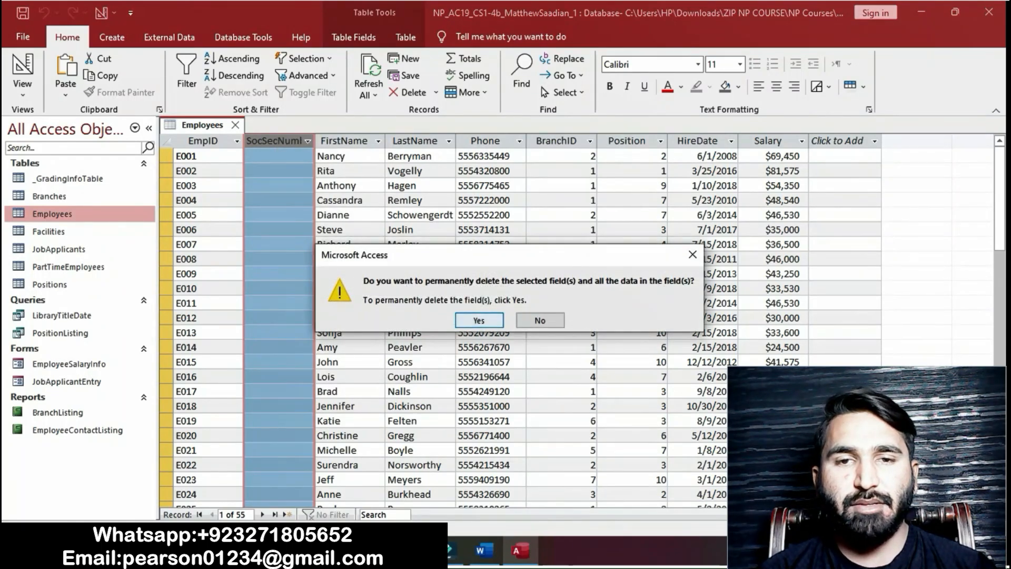
left_click(479, 321)
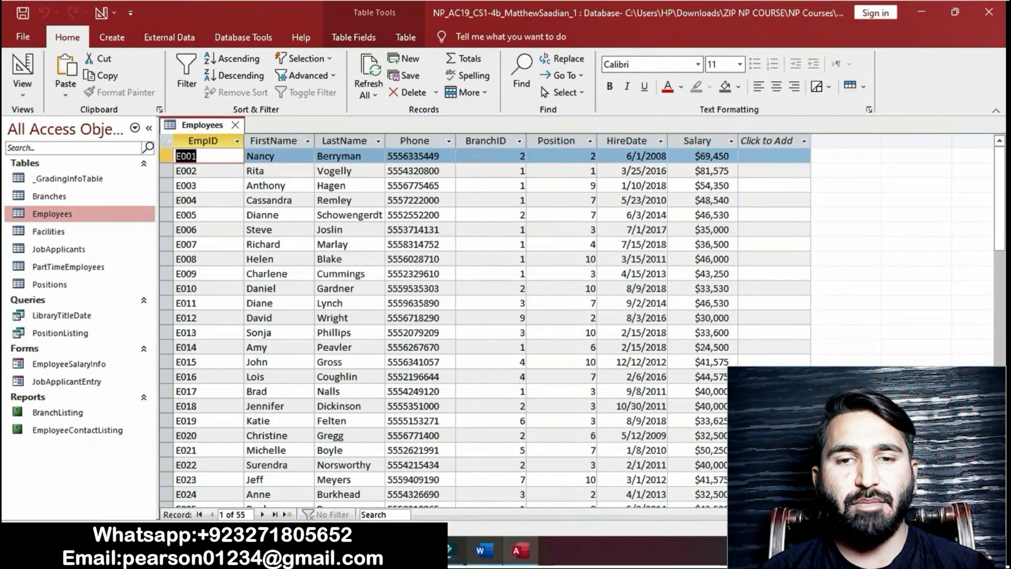
Step: Read instruction 6b in Word, return to Access, and move the Position field after Salary as the last field of the Employees datasheet
left_click(481, 550)
left_click_drag(322, 434, 621, 435)
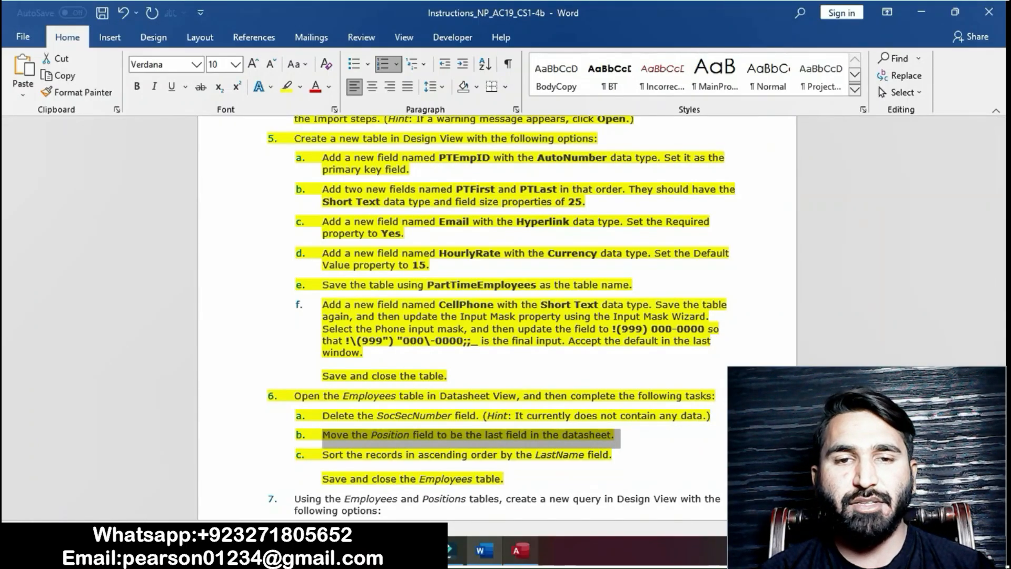
left_click(520, 550)
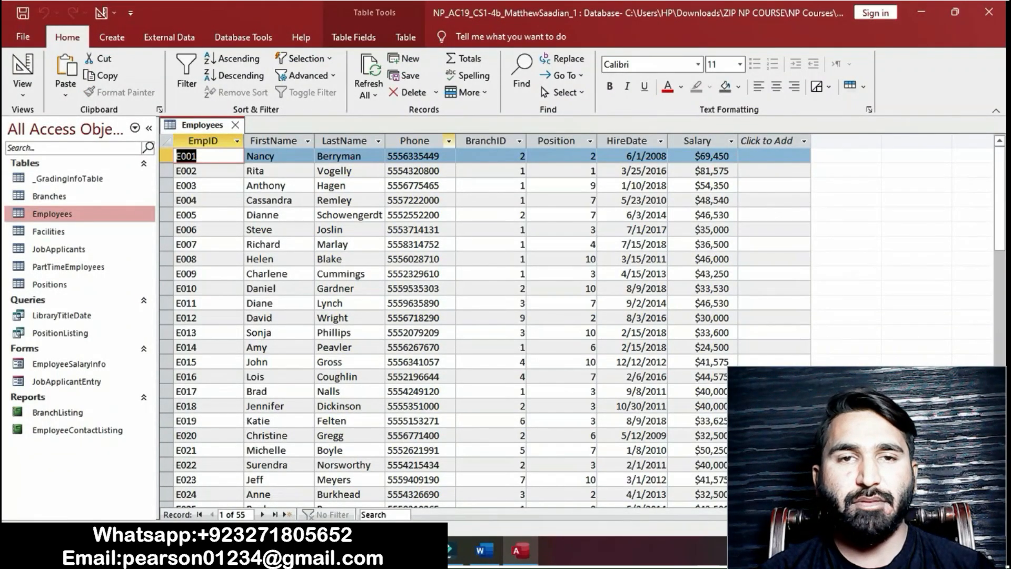
left_click(557, 141)
left_click_drag(557, 140, 736, 141)
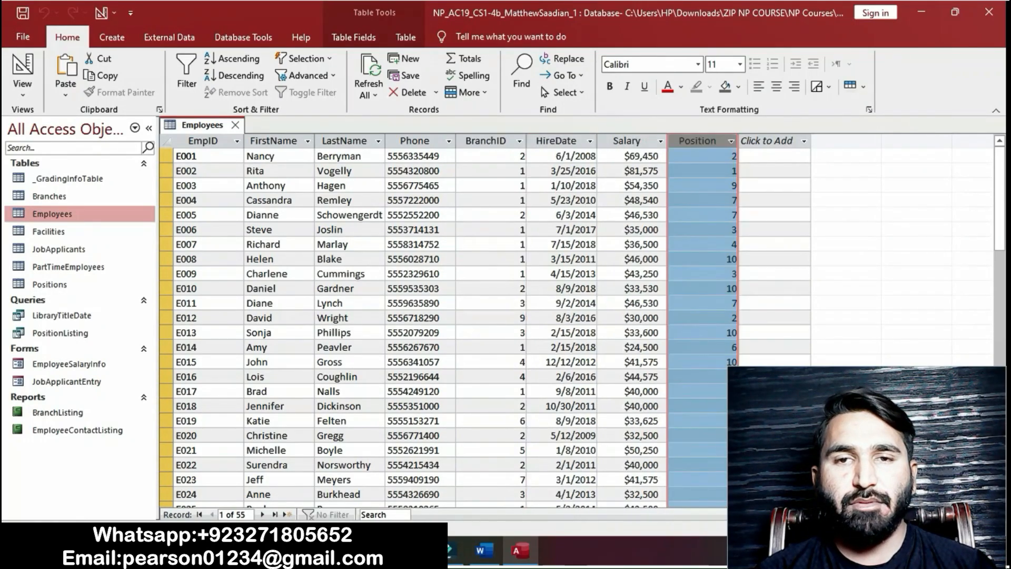
left_click(775, 244)
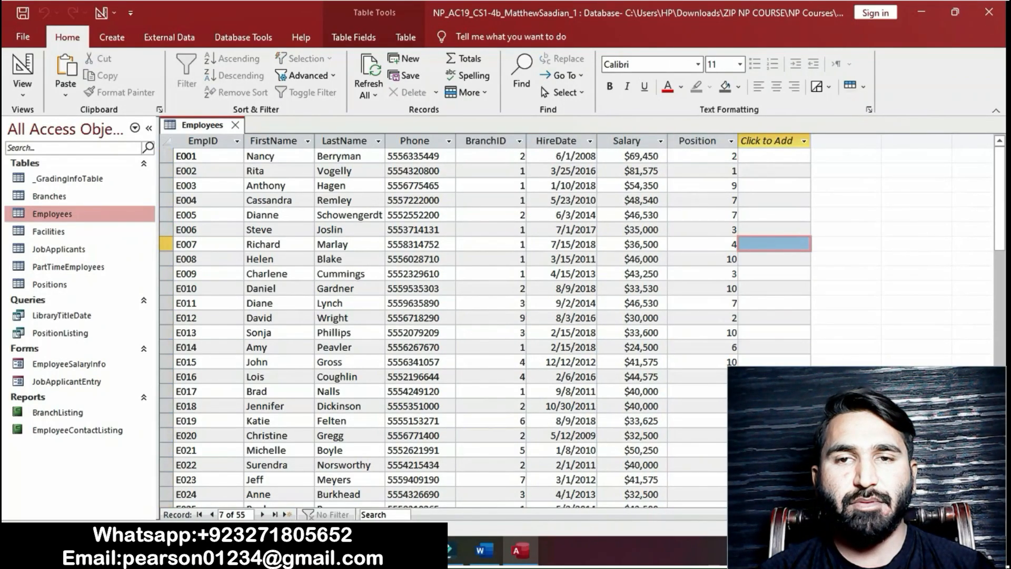
Step: Read instruction 6c in Word, return to Access, and sort the Employees records in ascending order by the LastName field
left_click(480, 551)
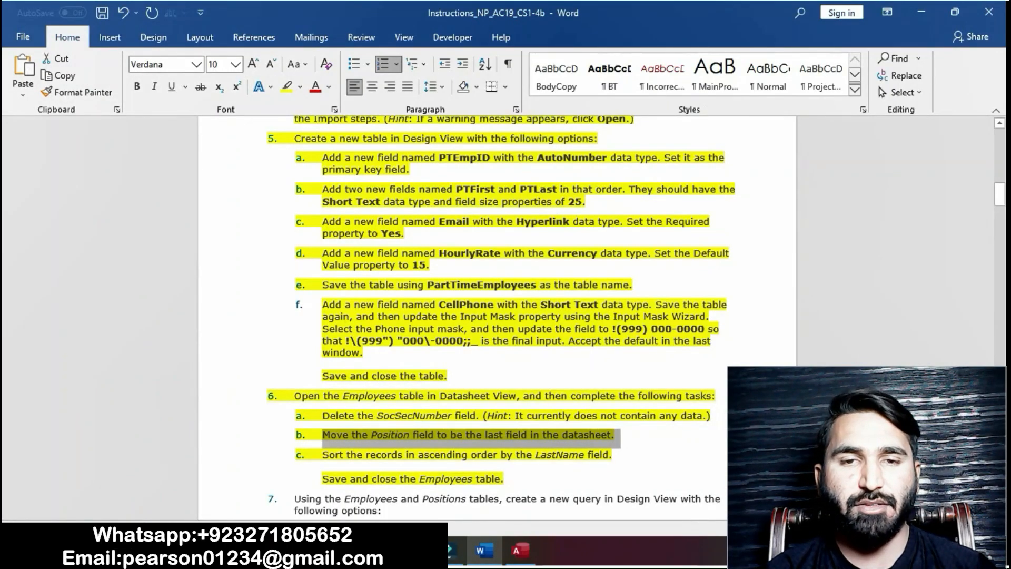
left_click_drag(322, 455, 620, 455)
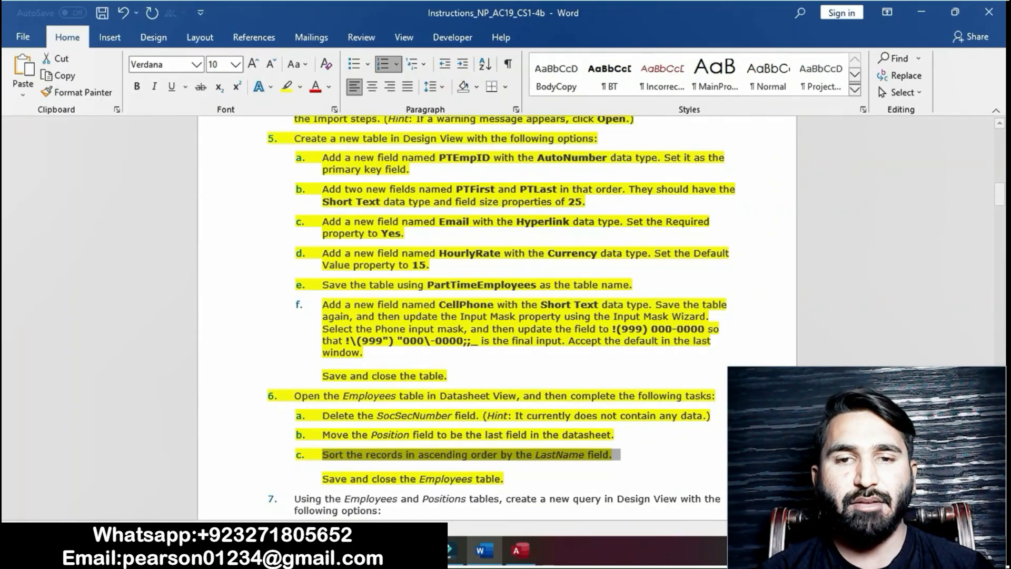
mouse_move(519, 550)
left_click(520, 492)
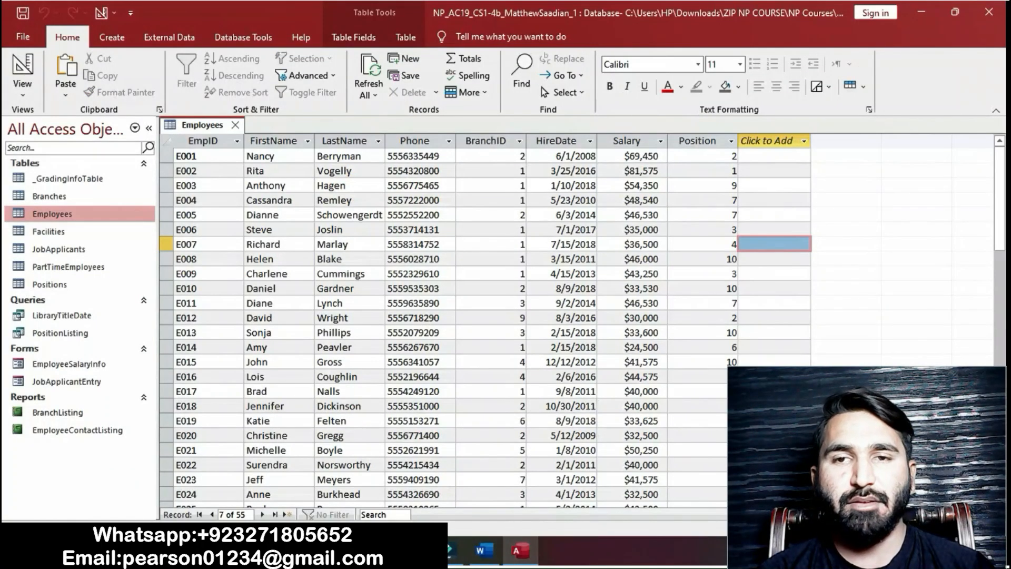
left_click(344, 141)
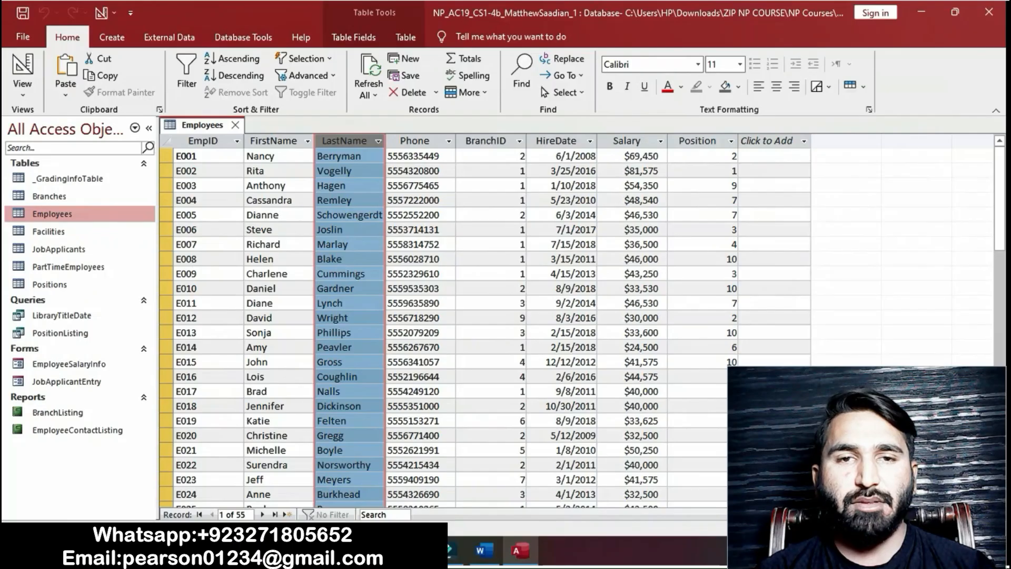
left_click(234, 59)
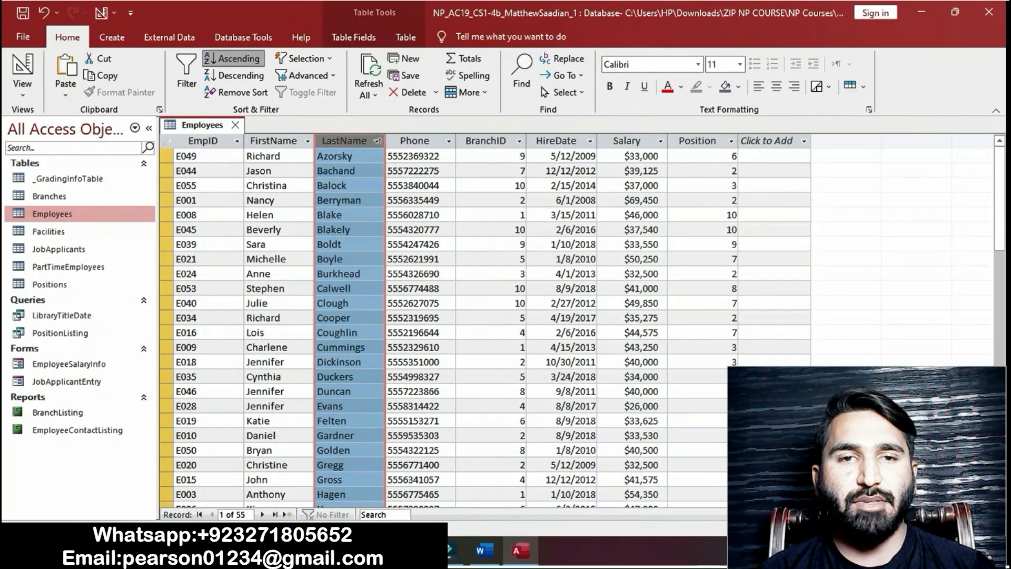
left_click(459, 362)
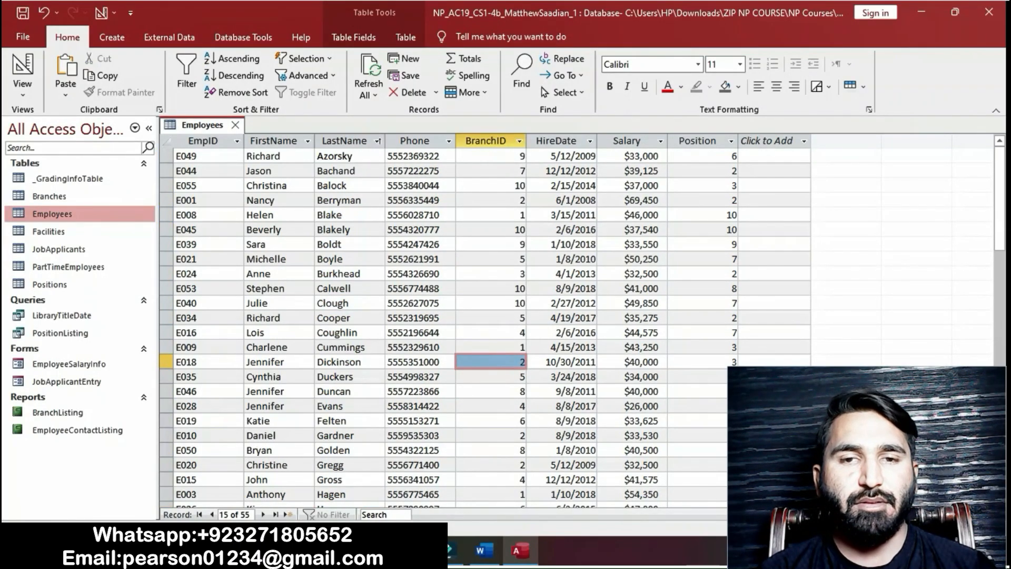
Step: Read the closing line of instruction 6 in Word, switch to Access, and save and close the Employees table
left_click(481, 550)
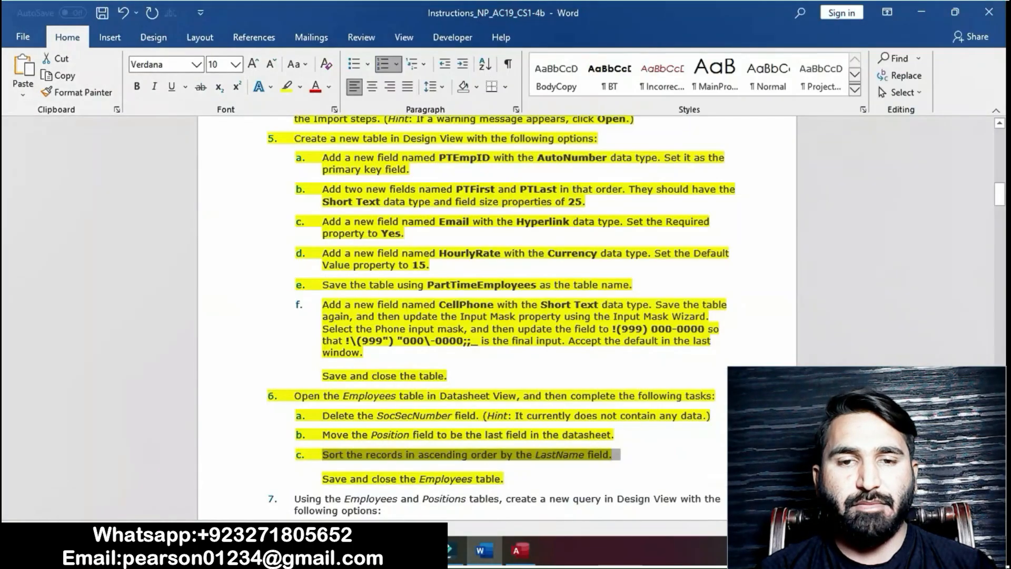
left_click_drag(322, 479, 372, 479)
left_click_drag(499, 478, 508, 481)
left_click(347, 479)
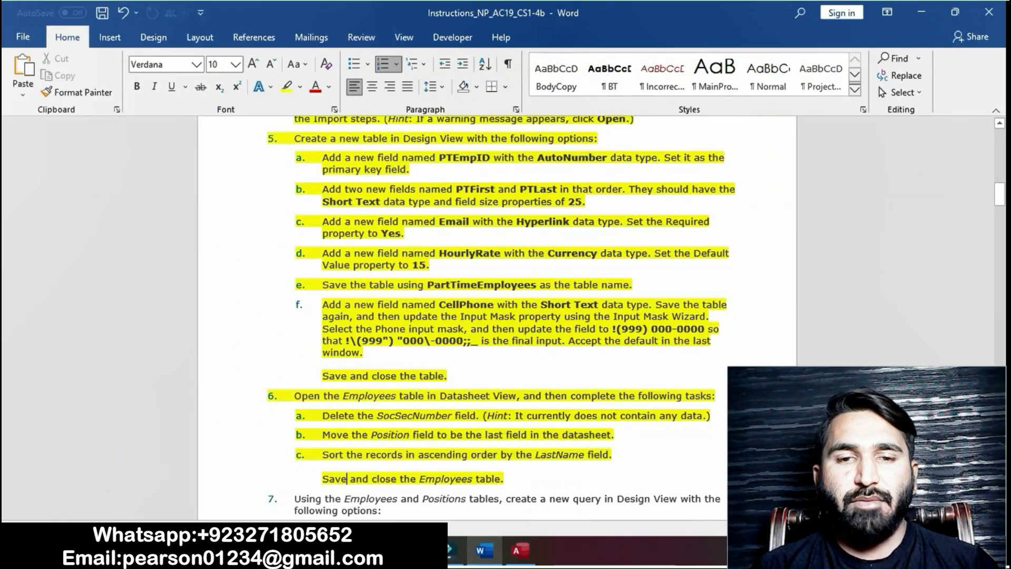
left_click_drag(321, 479, 504, 480)
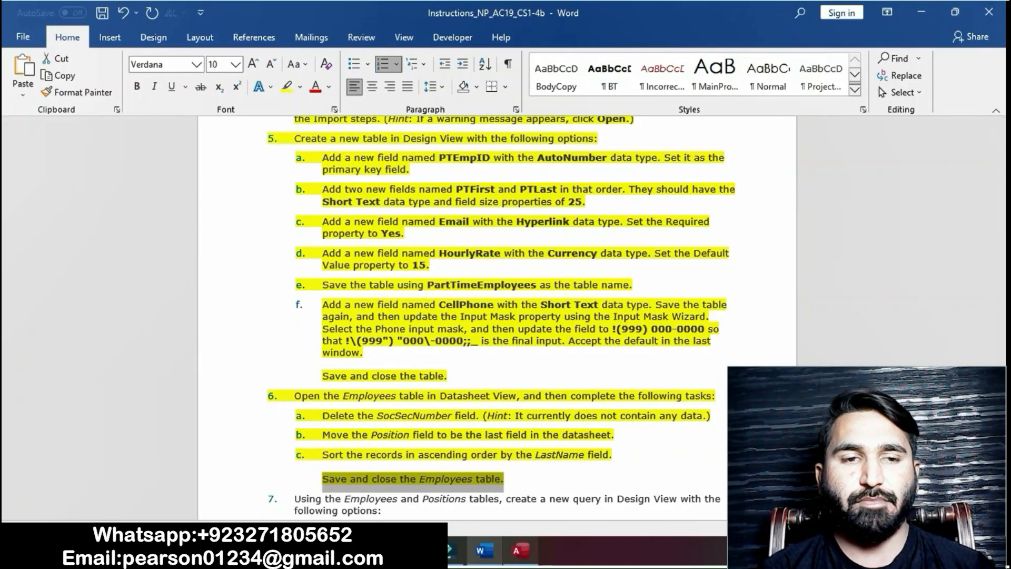
left_click(518, 551)
right_click(210, 126)
left_click(240, 137)
right_click(212, 126)
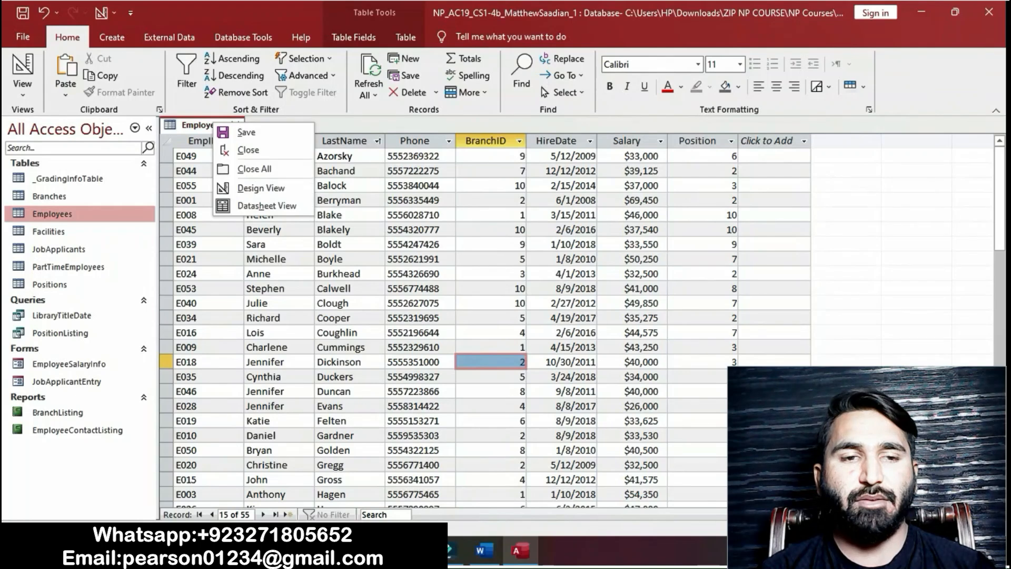
left_click(240, 132)
left_click(236, 126)
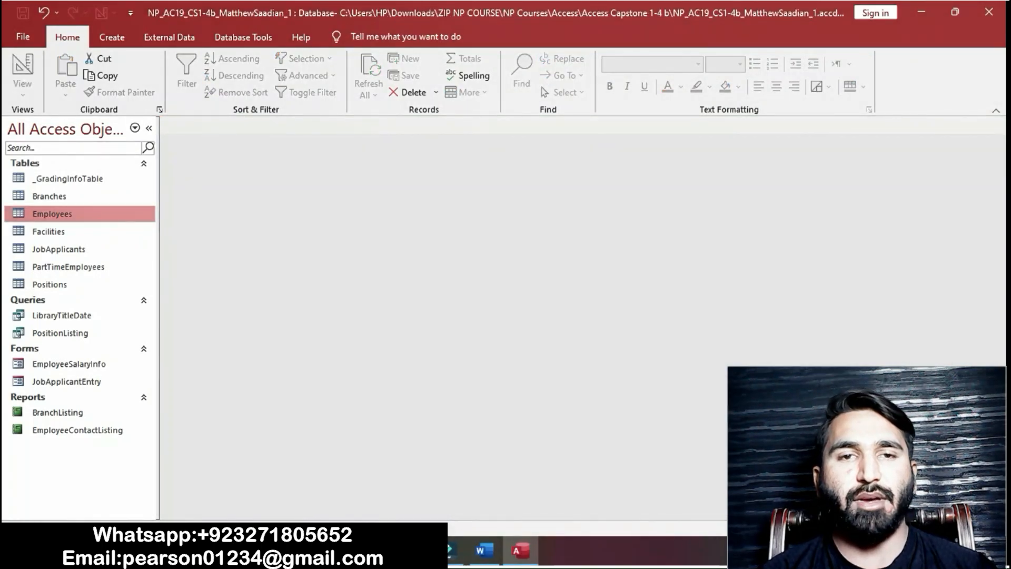